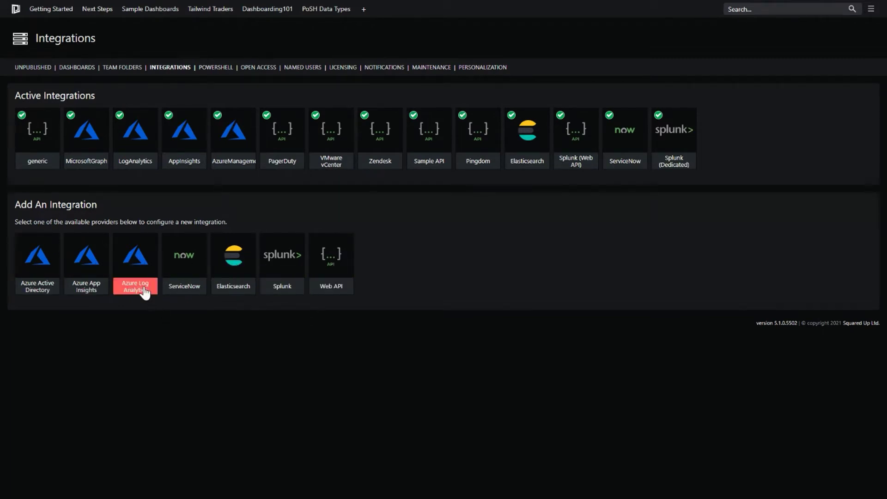
Review the setup forms for new Azure Log Analytics and ServiceNow integrations, closing each without saving
left_click(133, 269)
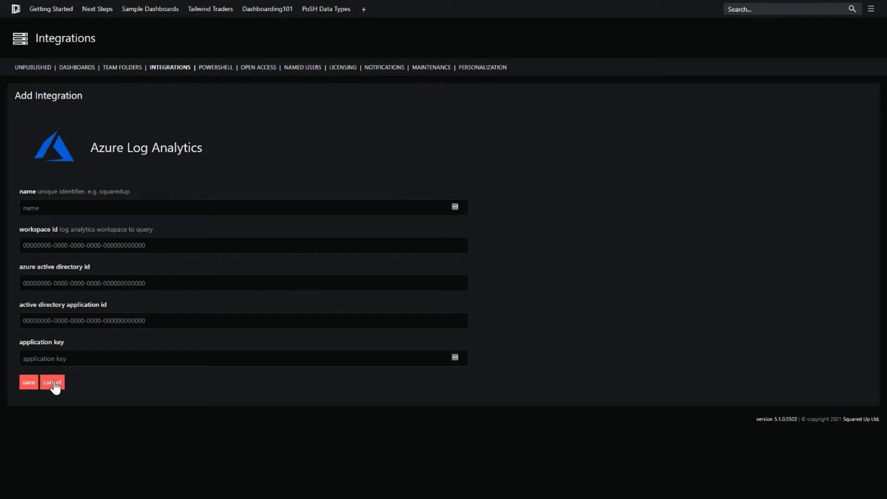
left_click(53, 383)
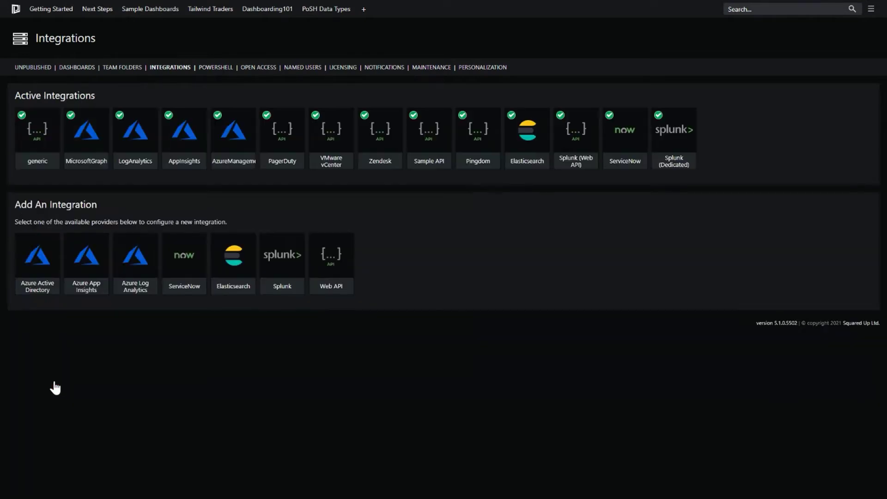
left_click(189, 267)
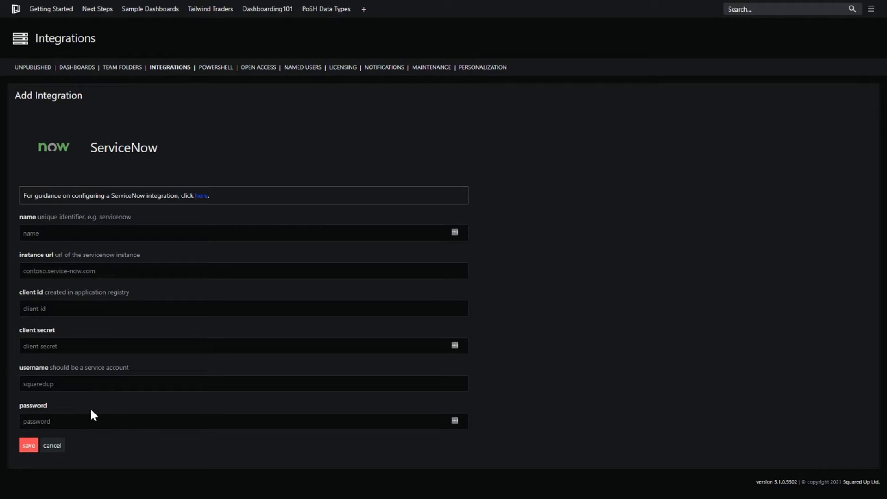
left_click(51, 445)
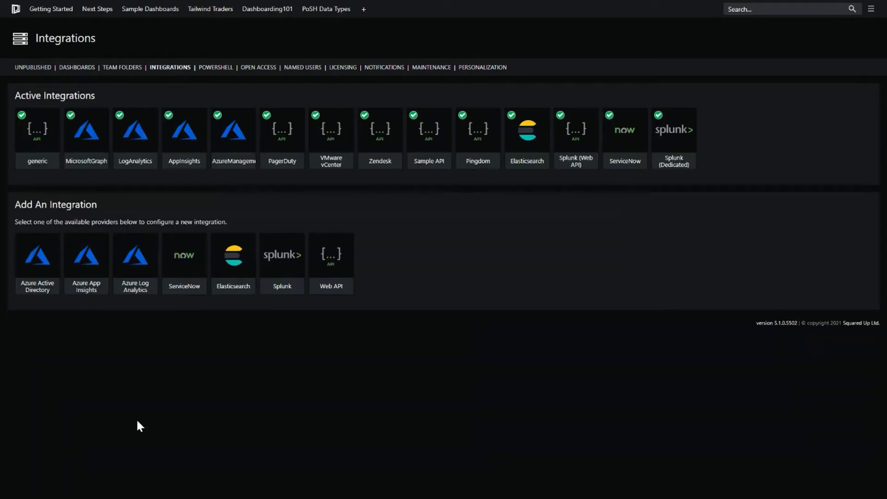
Review the setup forms for new Elasticsearch and Splunk integrations, including Splunk's ignore invalid SSL option, and cancel both
left_click(244, 261)
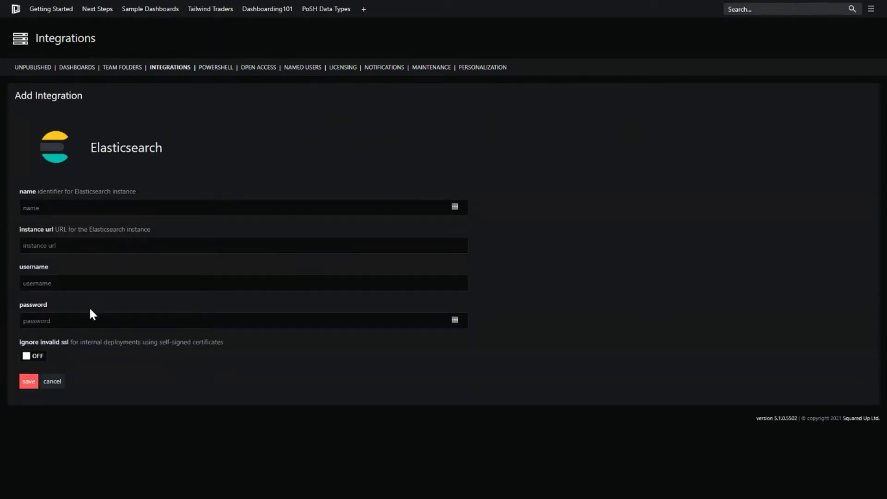
left_click(59, 382)
left_click(287, 270)
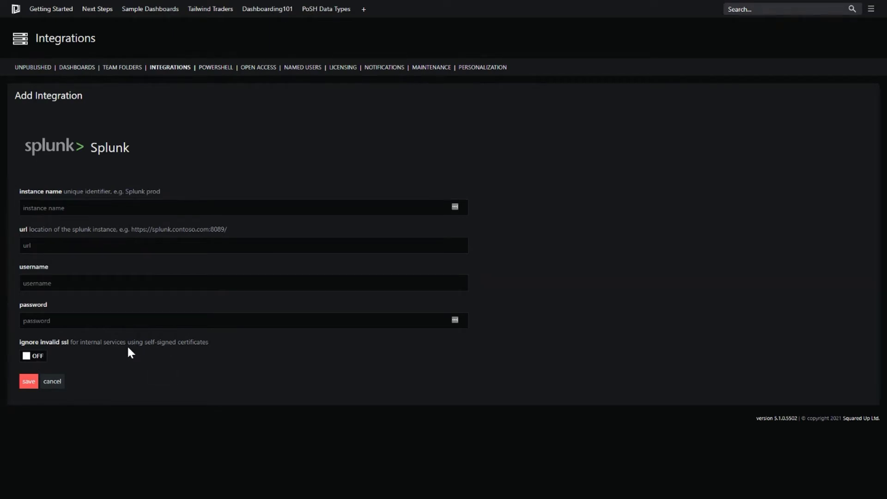
left_click(35, 362)
left_click(37, 361)
left_click(52, 381)
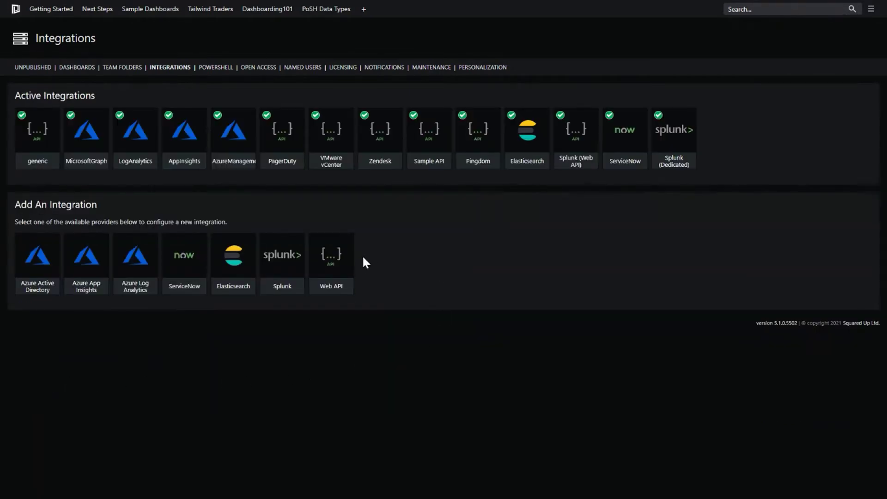
Examine the Simple Web API integration form, including its base URL and a blank default header row, and discard it
left_click(334, 267)
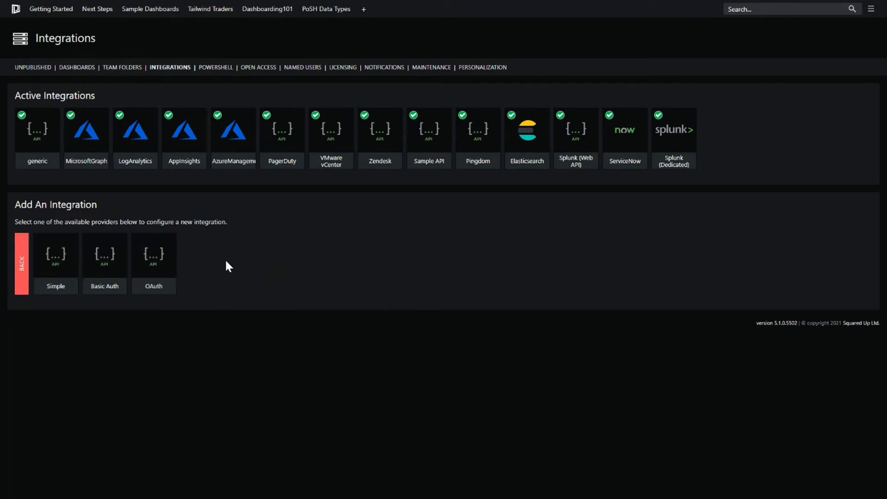
left_click(60, 250)
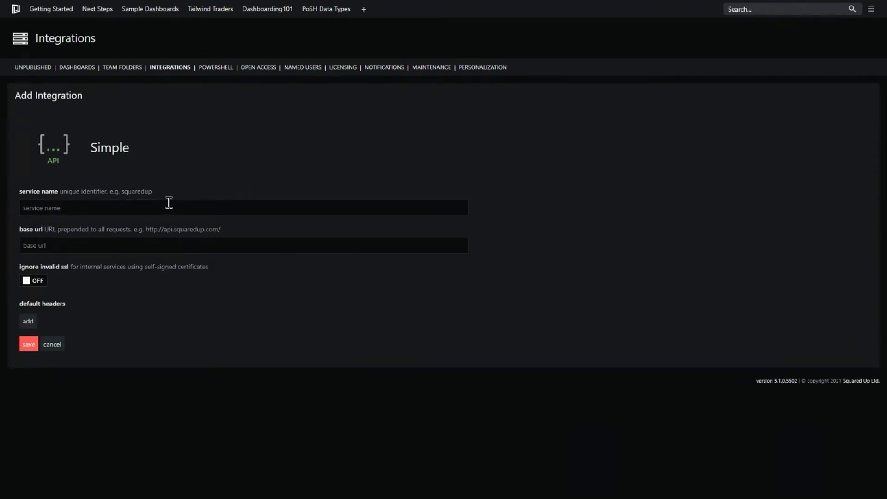
left_click(29, 321)
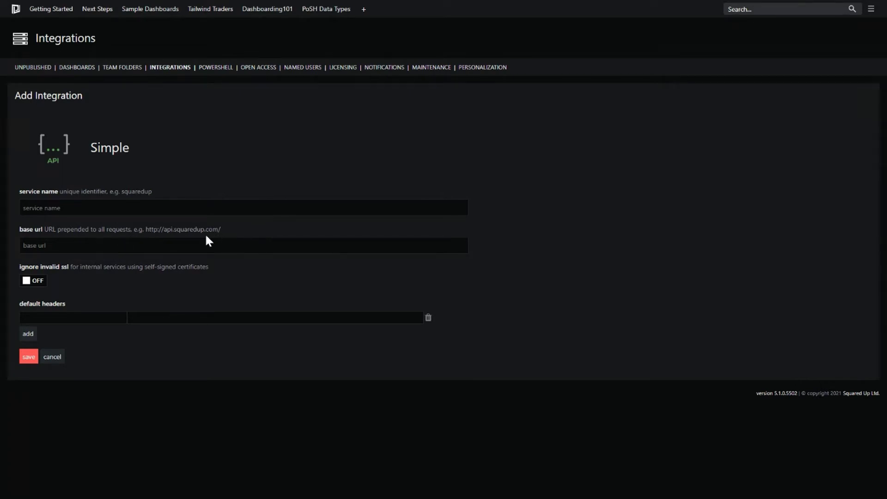
left_click_drag(217, 230, 157, 230)
left_click(57, 246)
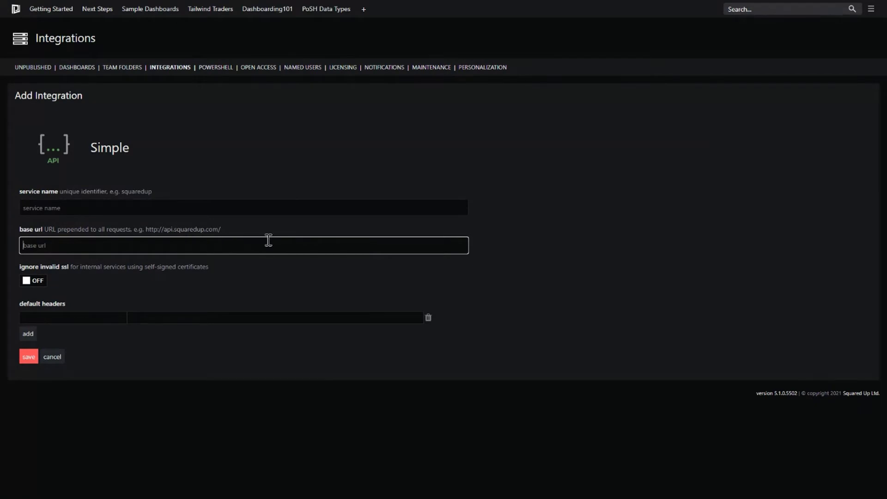
left_click(51, 357)
Examine the Basic Auth Web API integration form, adding and removing a blank default header, and close it without saving
left_click(321, 274)
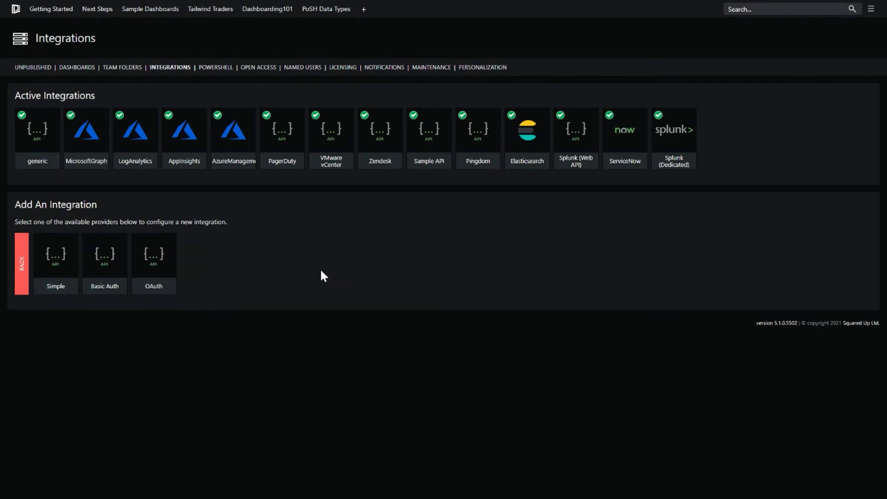
left_click(116, 270)
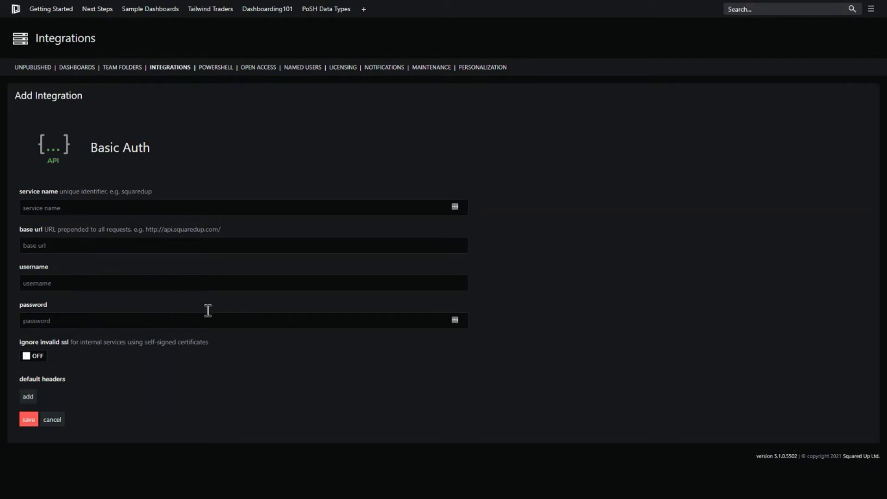
left_click(30, 399)
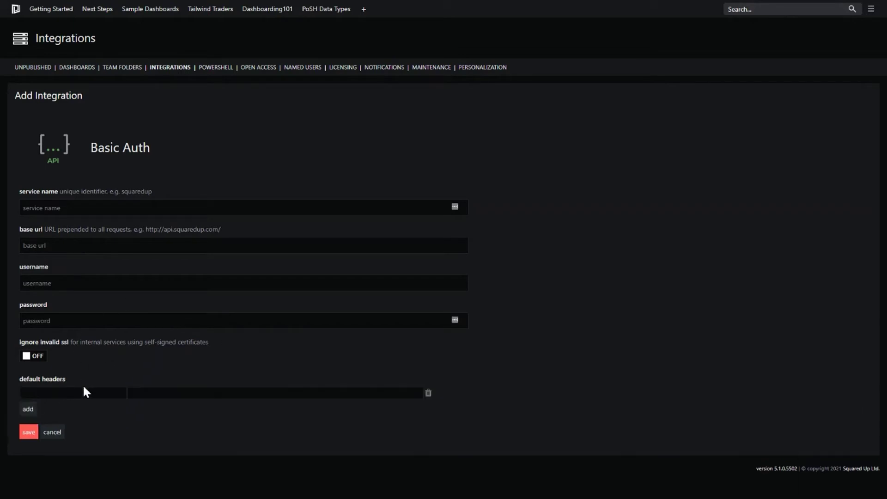
left_click(428, 394)
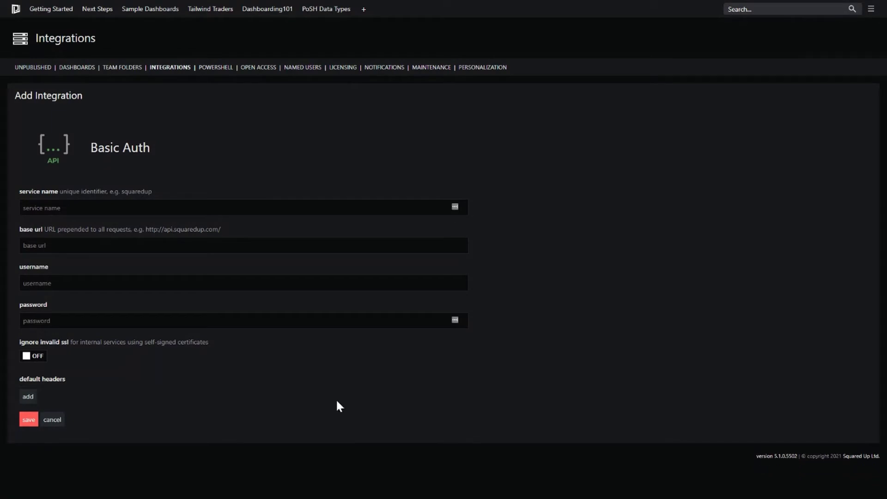
left_click(57, 421)
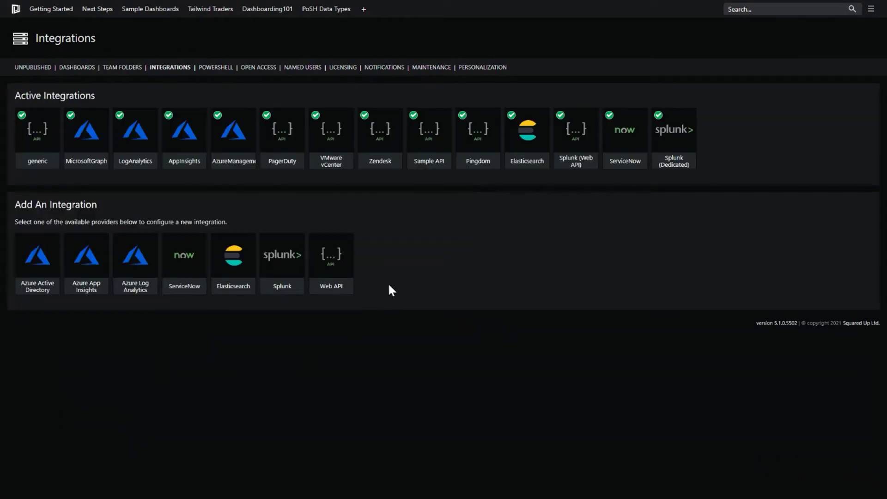
Open the OAuth Web API integration form and compare the client credentials, password and authorization code grant types
left_click(344, 272)
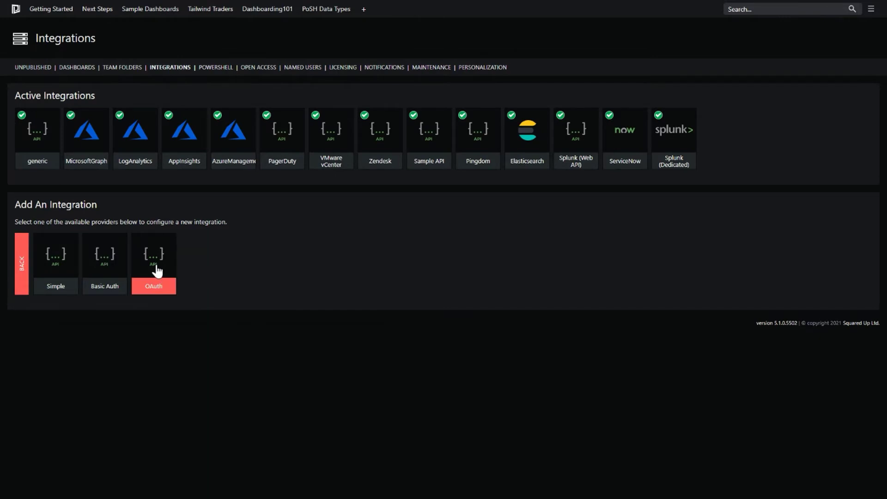
left_click(156, 270)
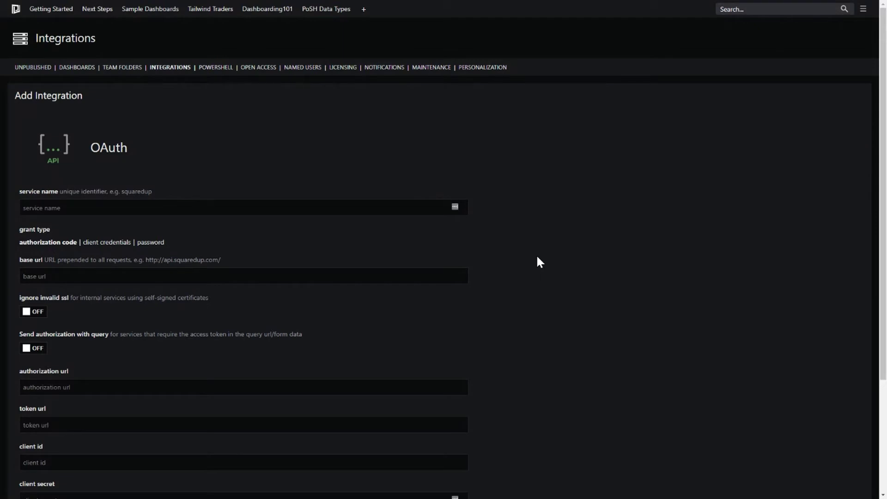
scroll(523, 231, "down", 1)
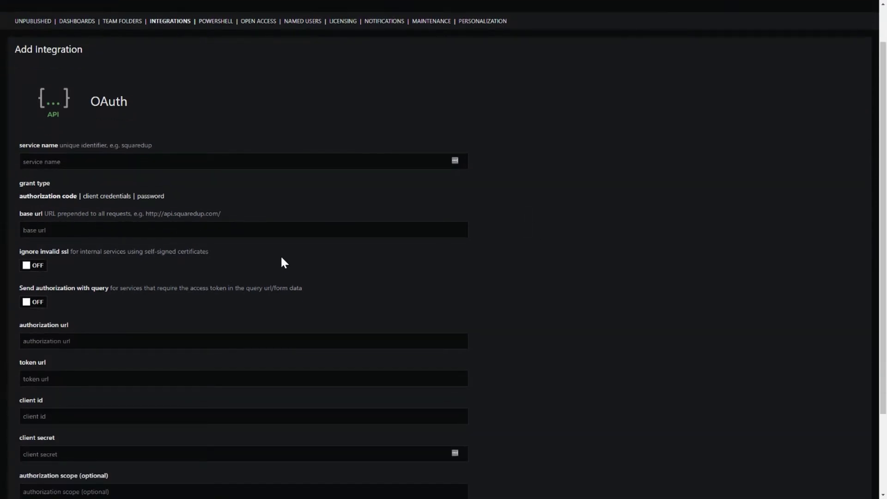
scroll(535, 253, "down", 2)
scroll(536, 253, "up", 1)
scroll(539, 257, "up", 1)
left_click(94, 198)
left_click(145, 198)
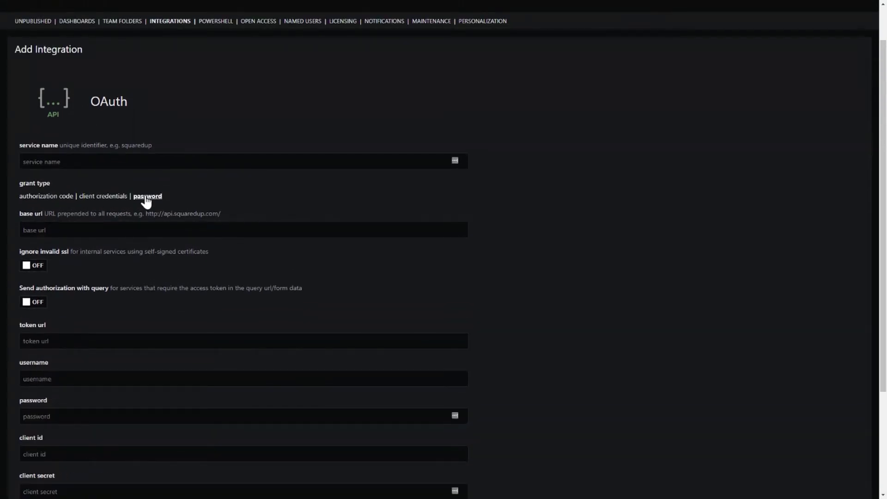
left_click(59, 199)
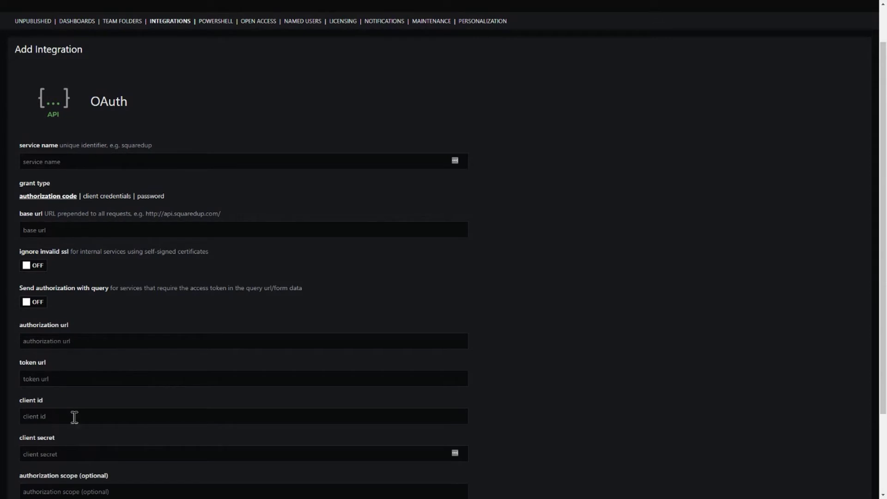
Review the OAuth form's fields for the authorization code grant, down to the default headers, and cancel the integration
scroll(104, 371, "down", 2)
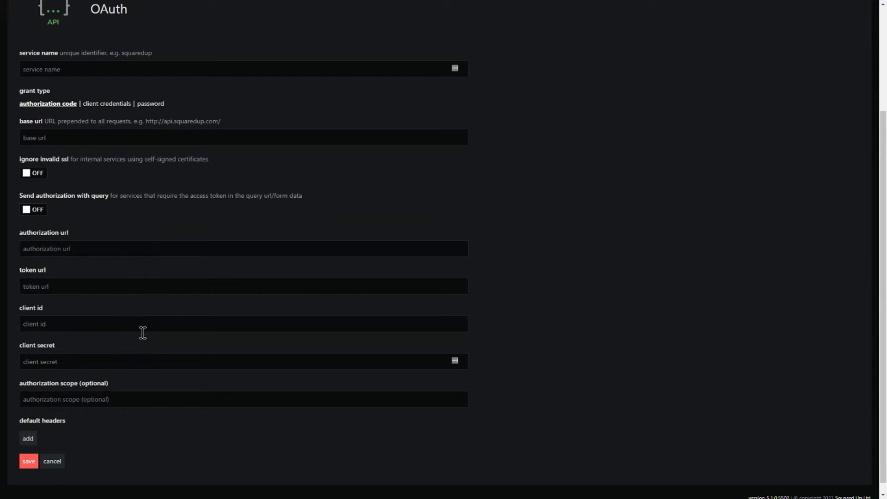
scroll(173, 356, "up", 1)
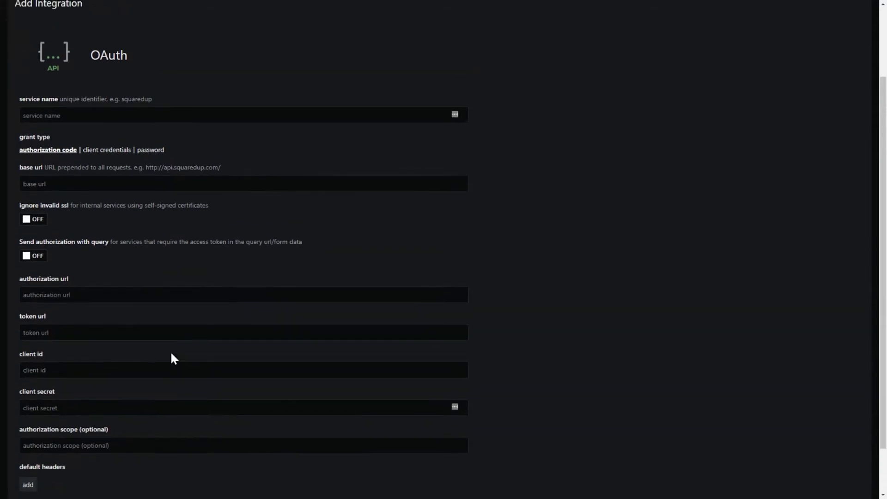
scroll(558, 260, "up", 2)
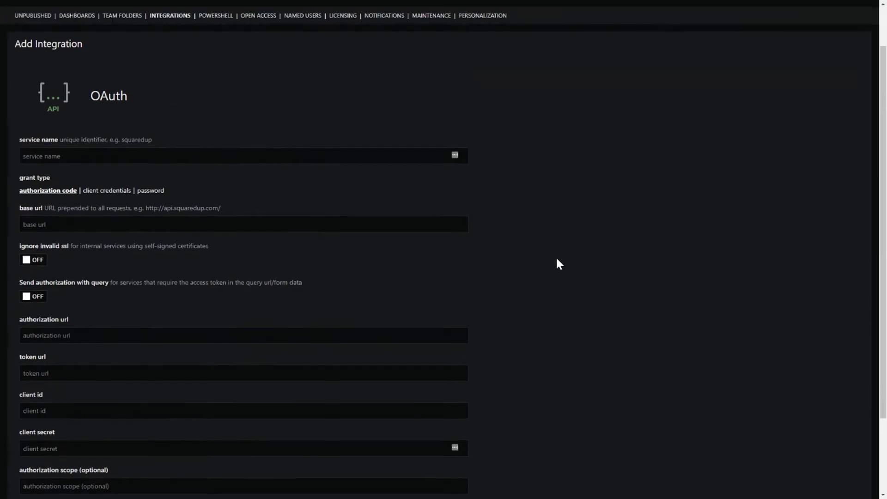
scroll(558, 273, "down", 3)
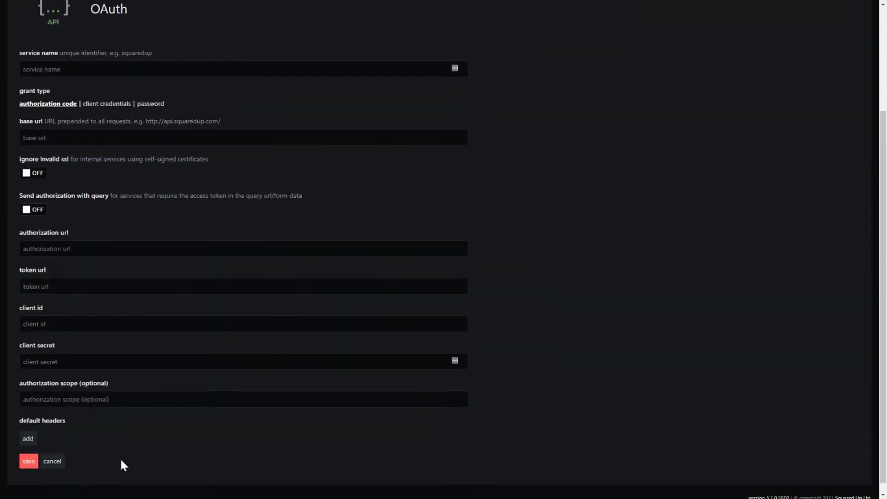
left_click(53, 465)
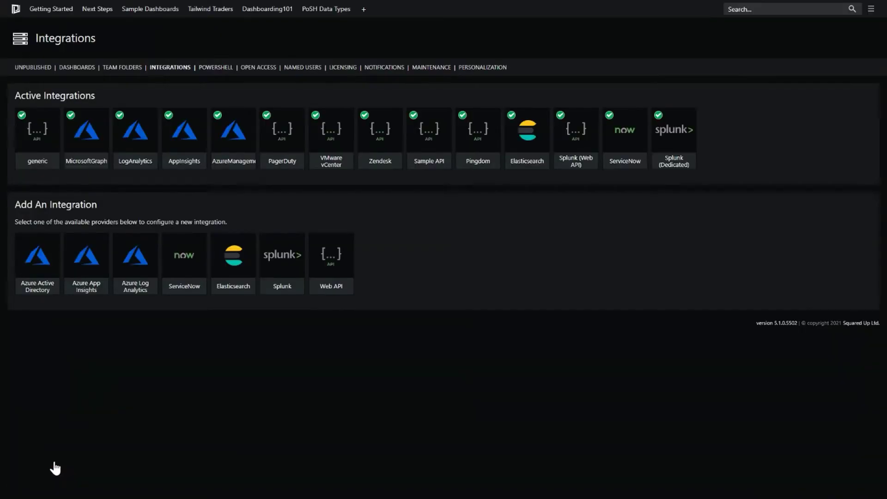
Inspect the configurations of the active Elasticsearch, Splunk (Web API) and Splunk (Dedicated) integrations, leaving each unchanged
left_click(534, 145)
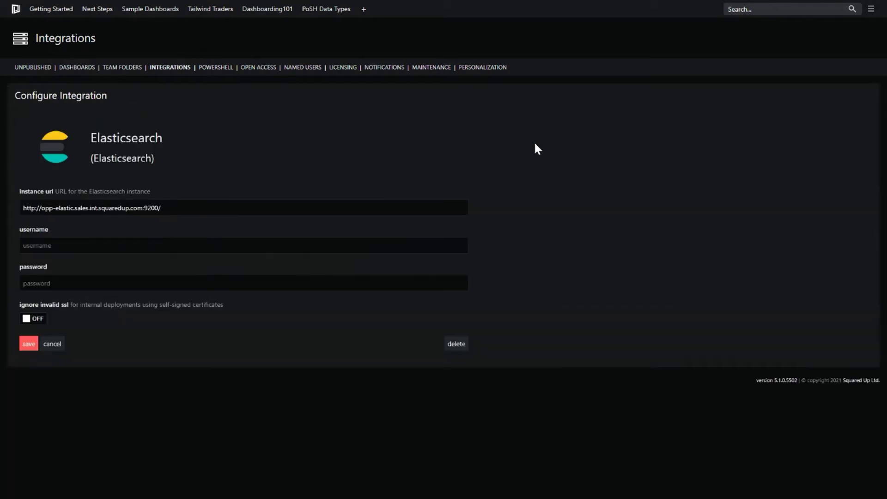
left_click(53, 346)
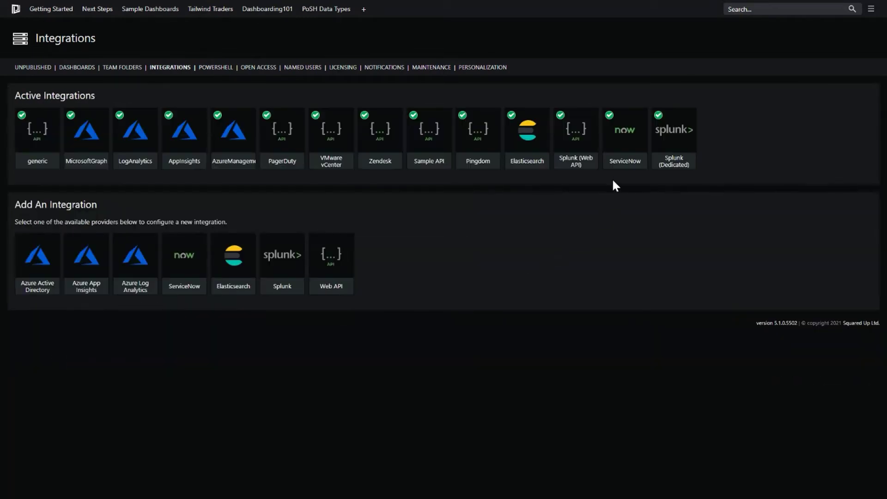
left_click(576, 143)
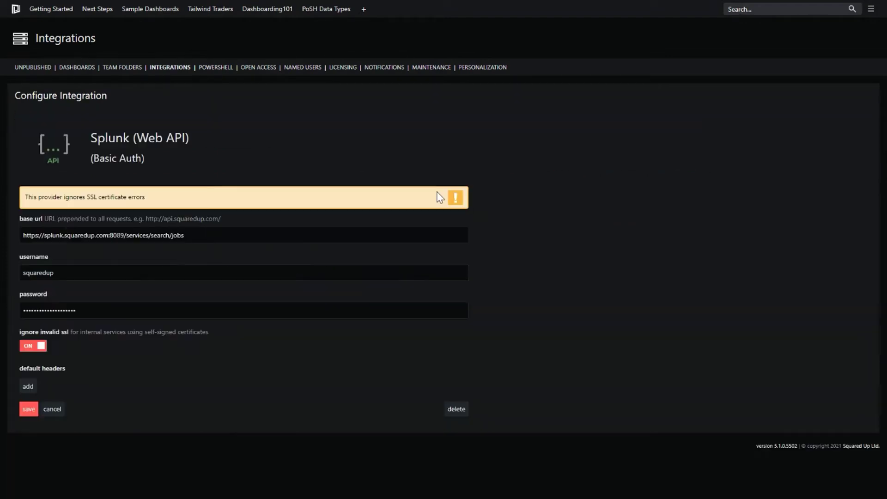
left_click(52, 409)
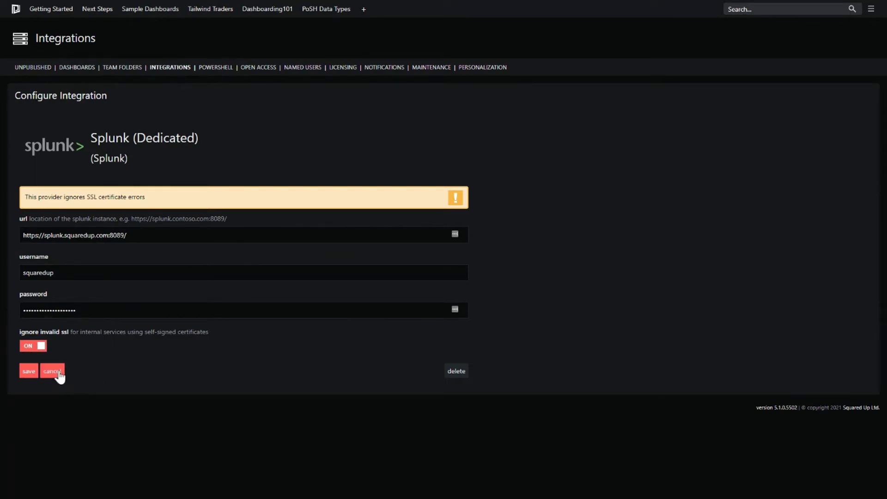
left_click(60, 377)
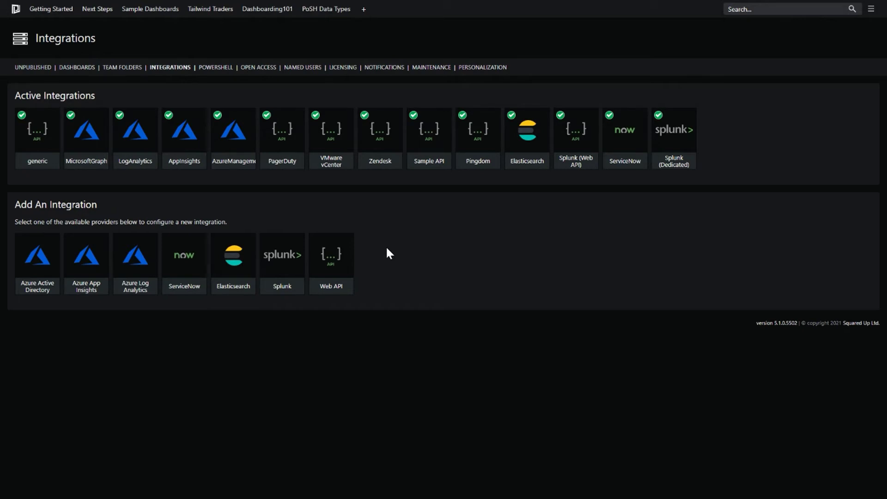
View the profile scripts of the VMwarePowerCLI and VMwareTokenAPI PowerShell profiles
left_click(216, 68)
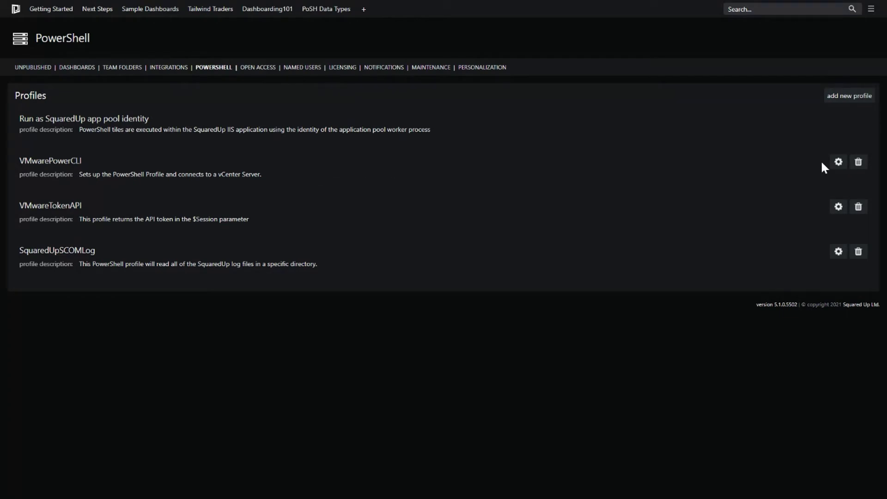
left_click(837, 163)
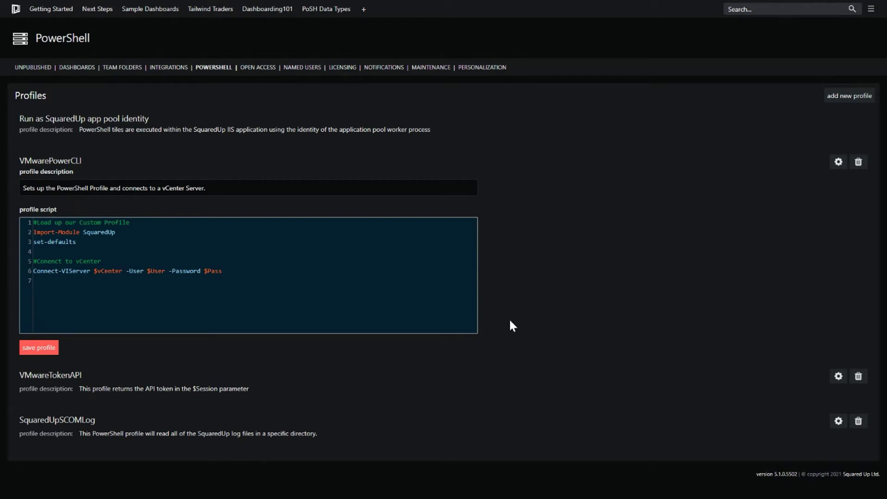
left_click(838, 163)
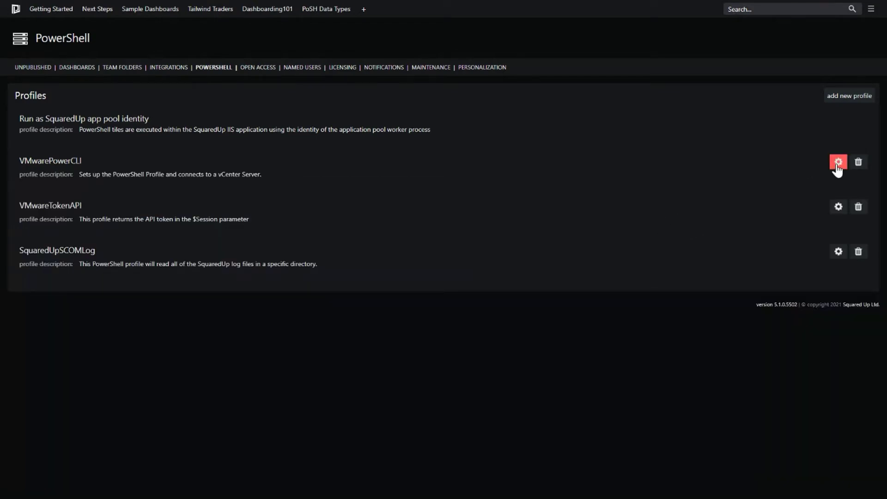
left_click(838, 206)
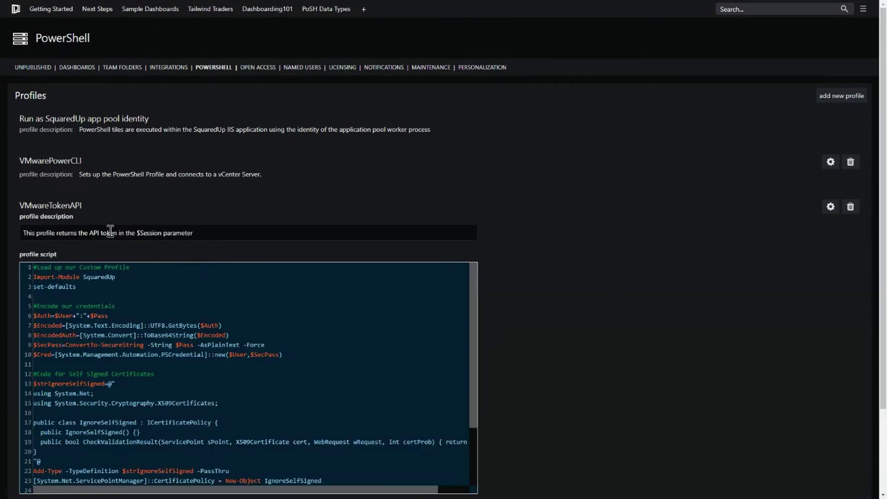
Read the rest of the VMwareTokenAPI profile script down to the session header, and close the profile
scroll(508, 280, "down", 1)
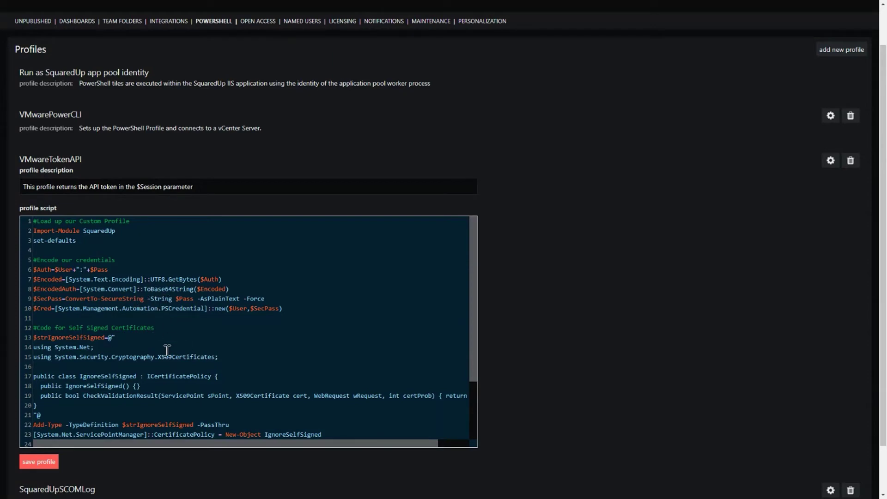
scroll(180, 345, "down", 3)
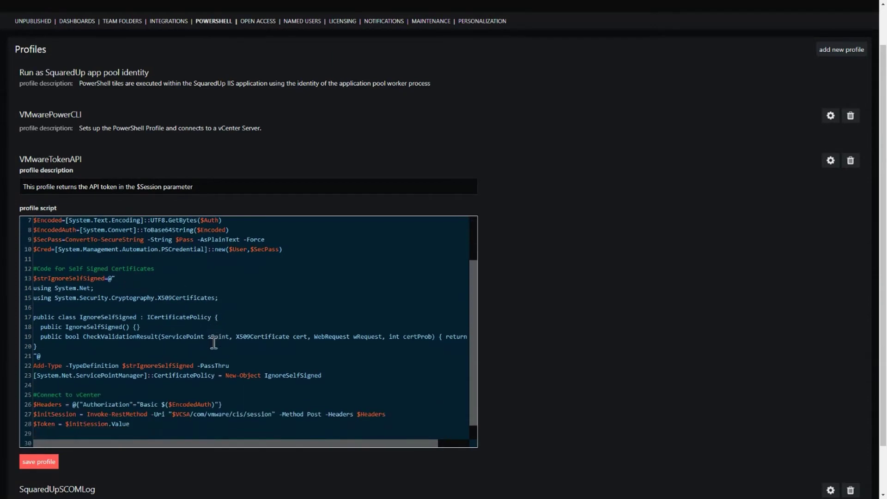
scroll(214, 342, "down", 1)
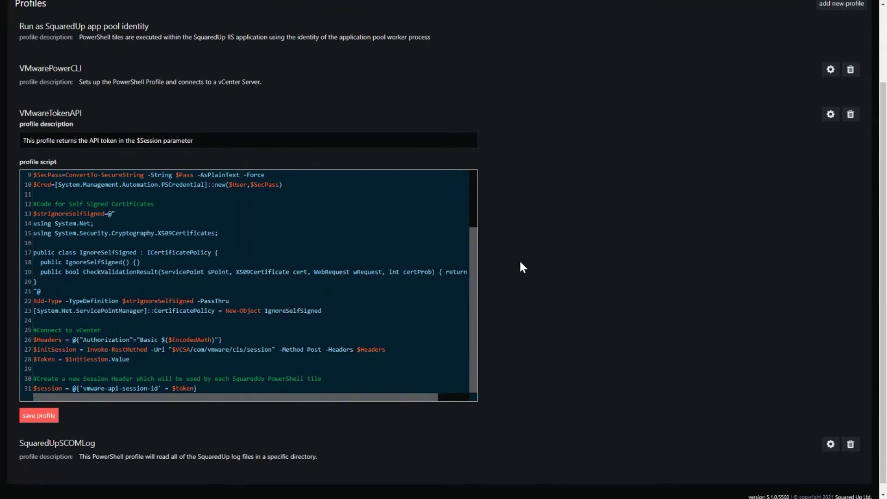
scroll(582, 258, "up", 2)
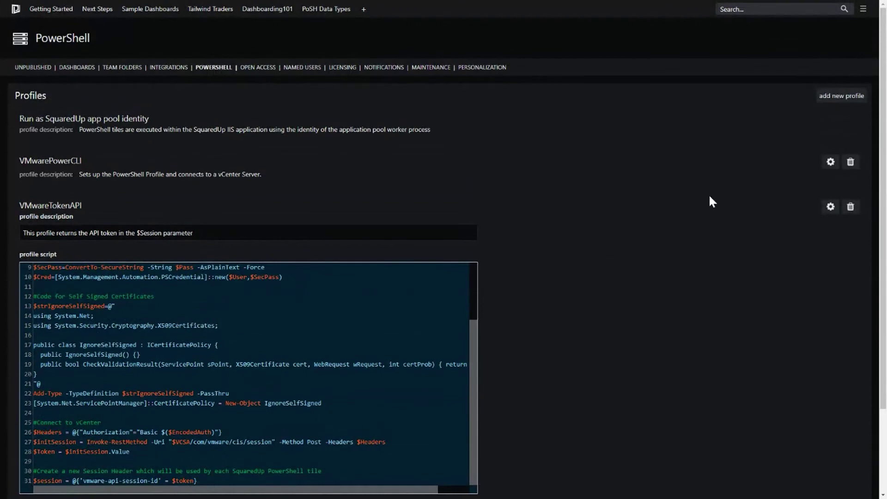
left_click(830, 208)
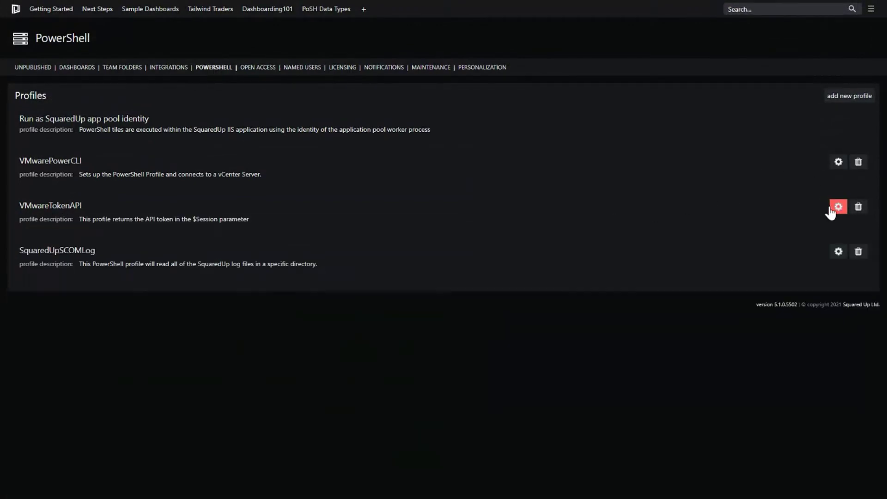
Review the empty form for adding a PowerShell profile, and close it without adding one
left_click(849, 96)
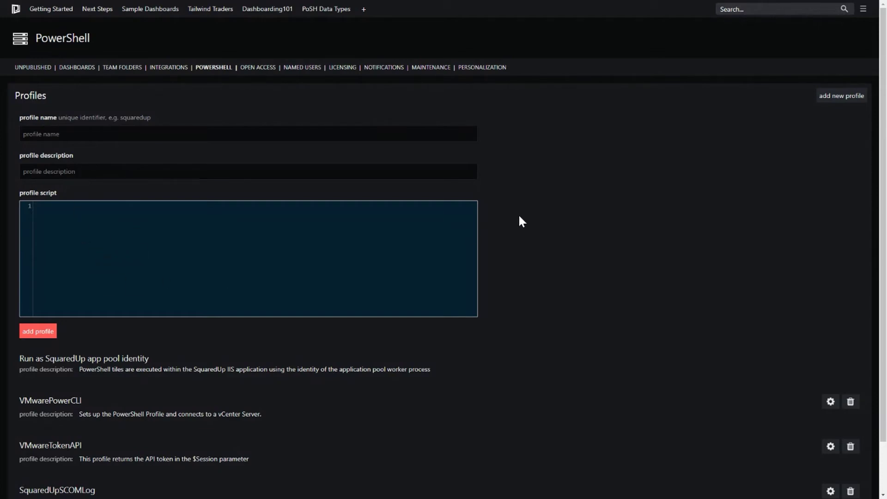
left_click(842, 96)
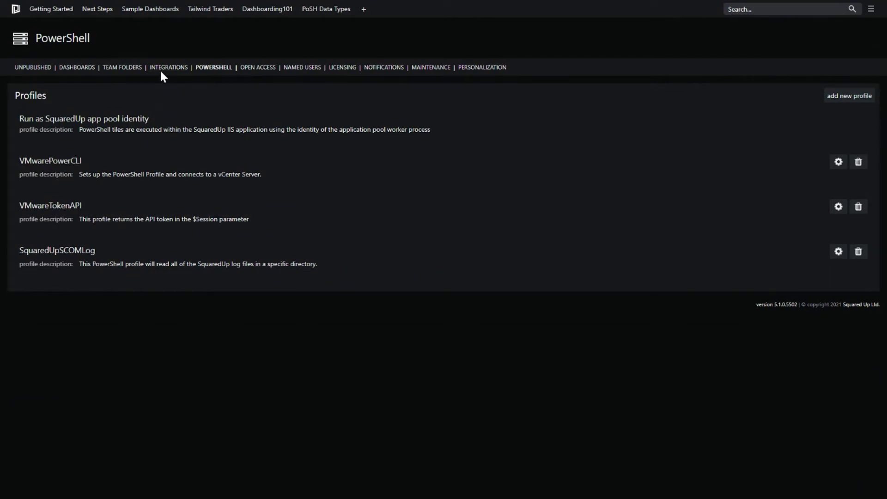
left_click(54, 13)
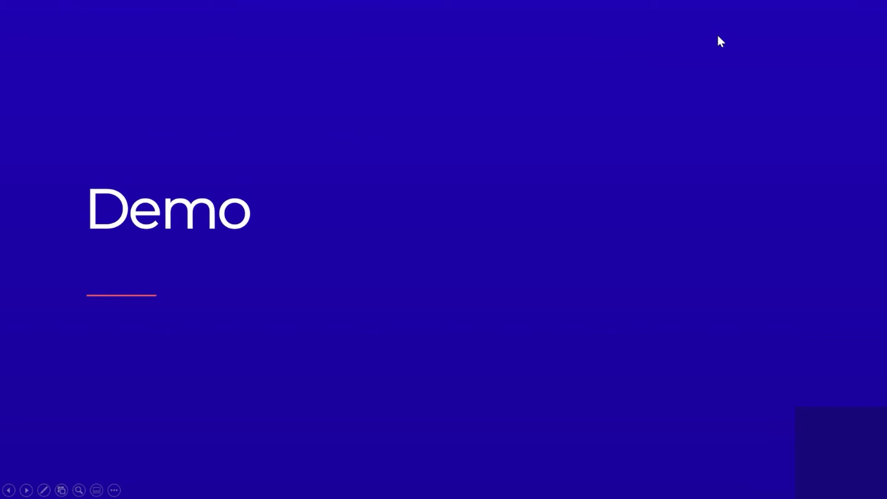
key("Right")
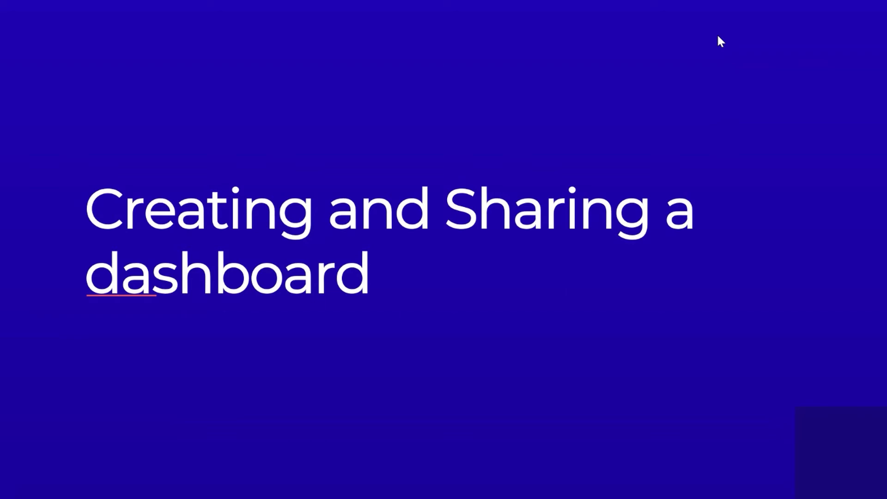
key("Right")
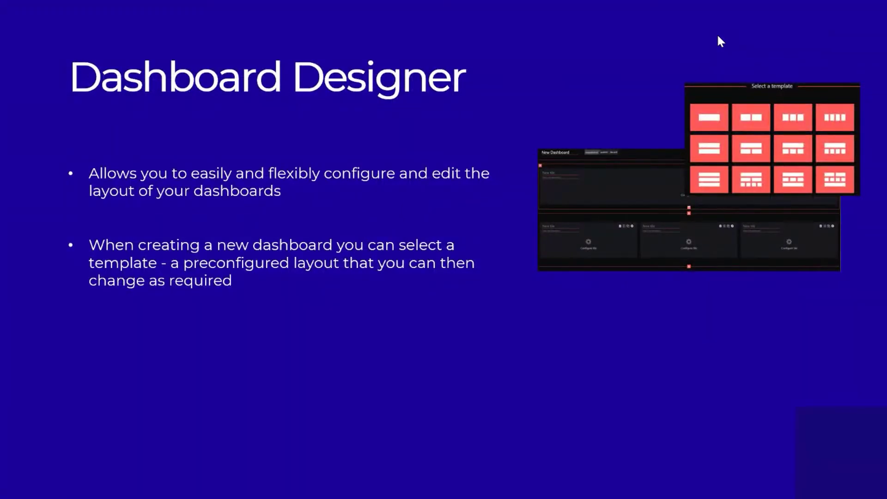
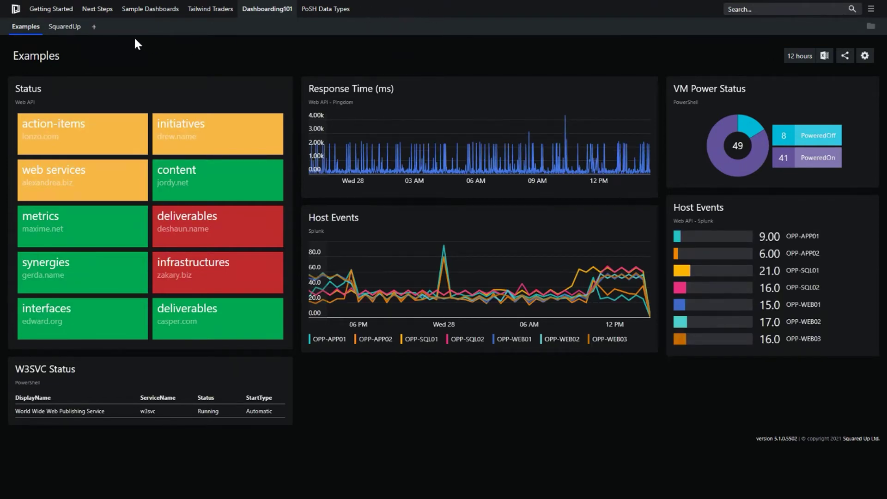
Create a new dashboard in Dashboarding101 from the template with one full-width tile above two tiles
mouse_move(94, 27)
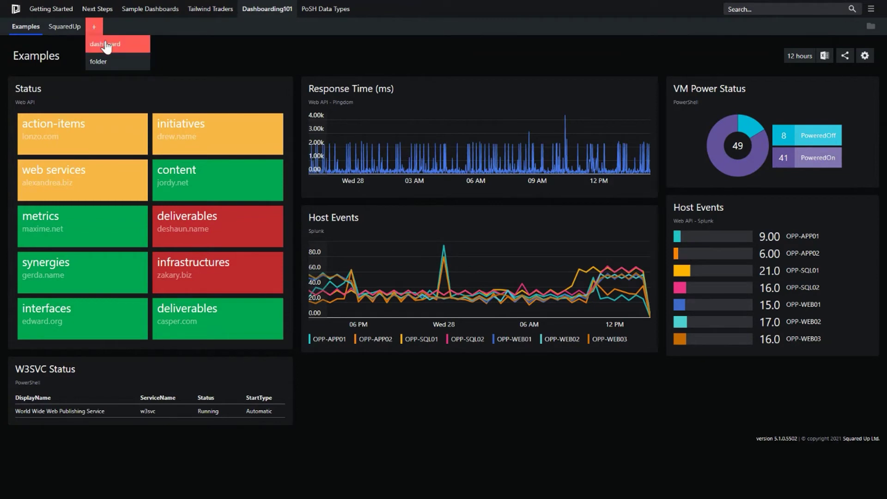
left_click(106, 45)
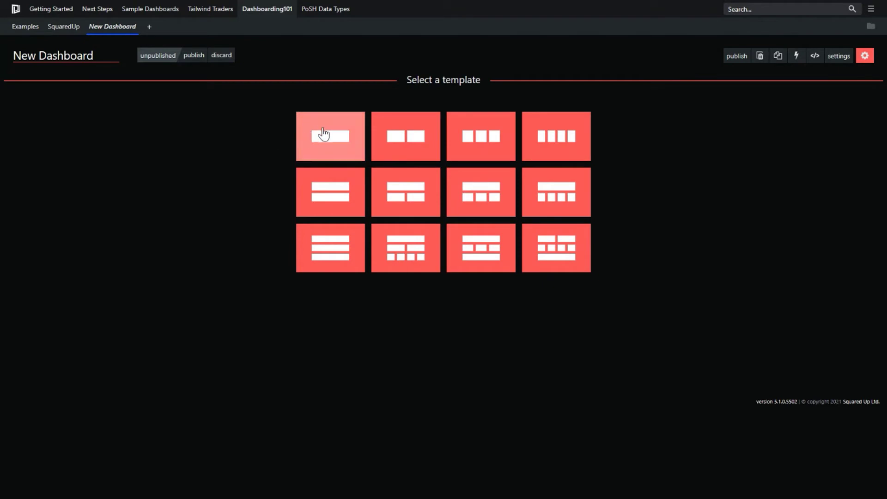
left_click(412, 194)
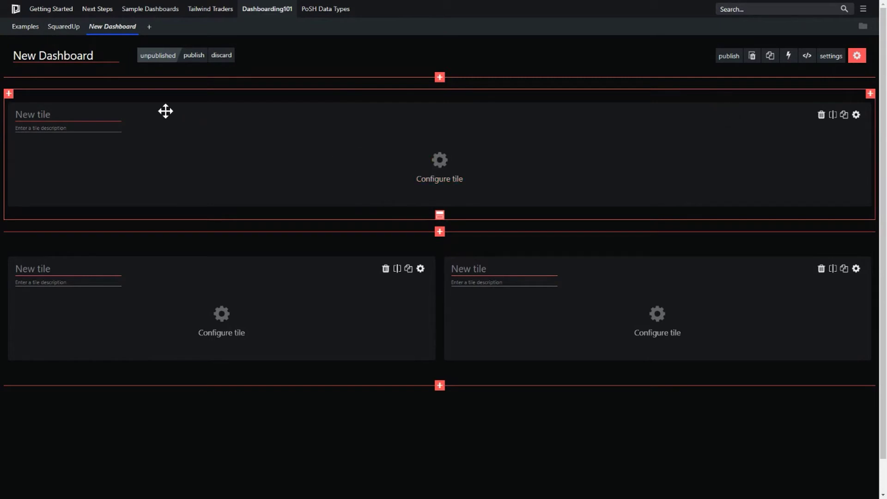
Add a tile beside the full-width tile and new rows above, between and below the existing rows, deleting all these additions again
left_click(873, 96)
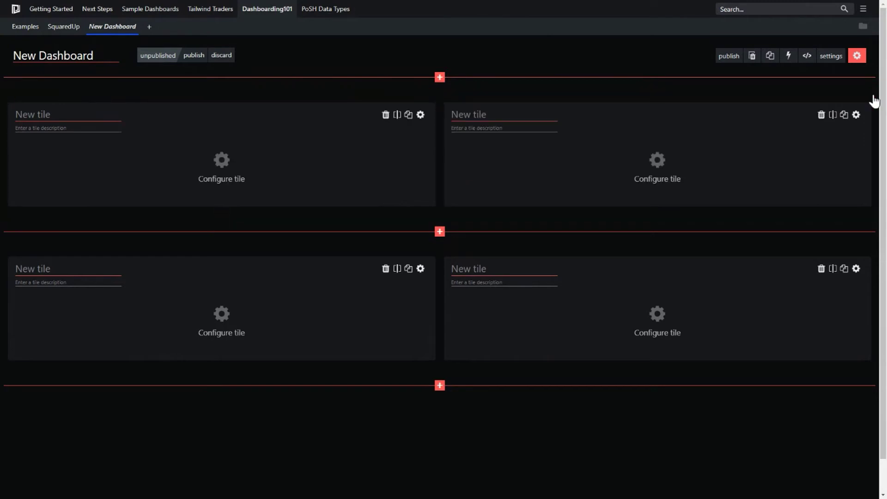
left_click(822, 115)
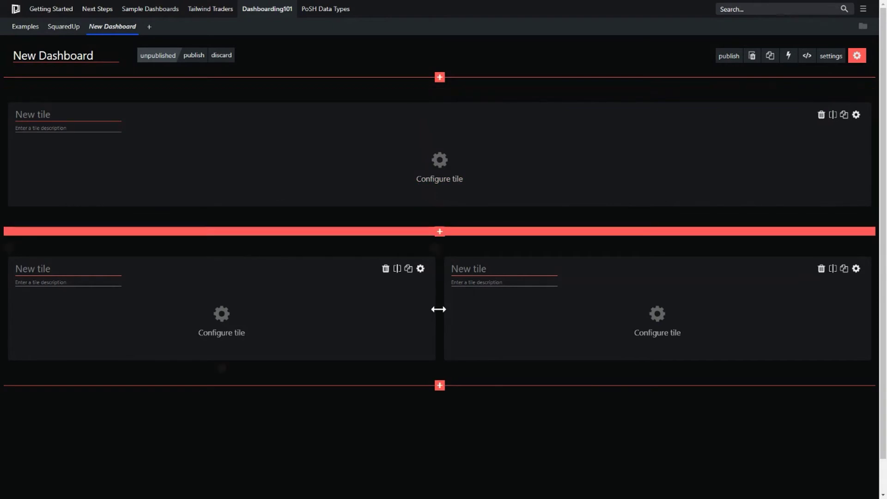
left_click(440, 387)
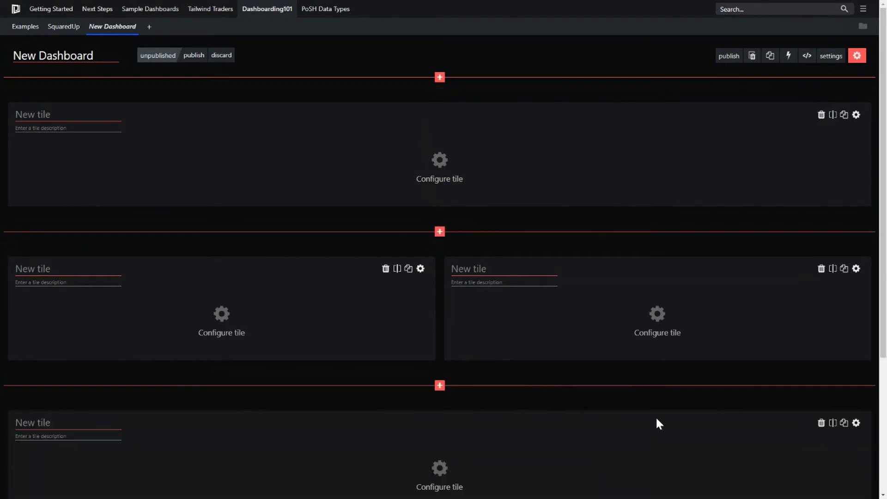
left_click(440, 233)
left_click(438, 78)
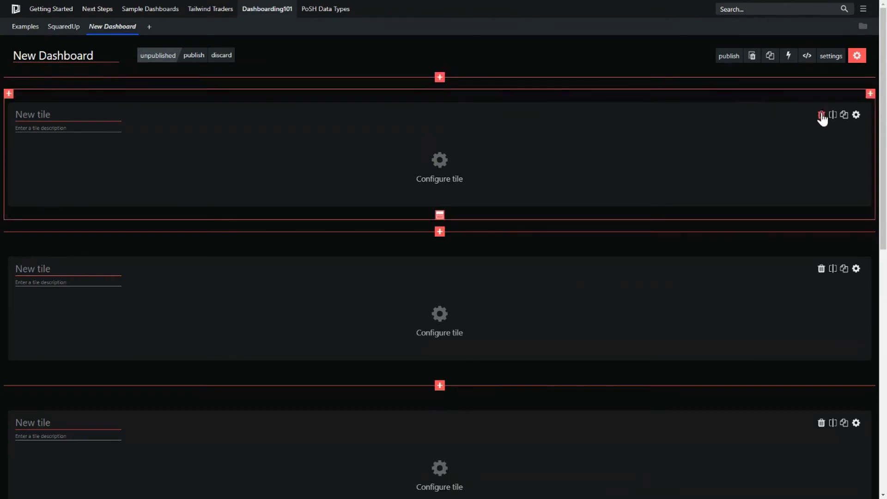
left_click(821, 270)
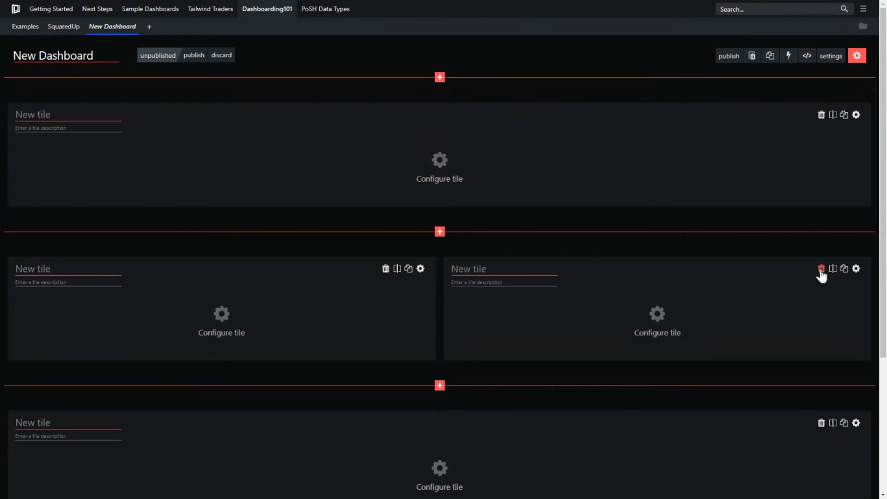
left_click(822, 423)
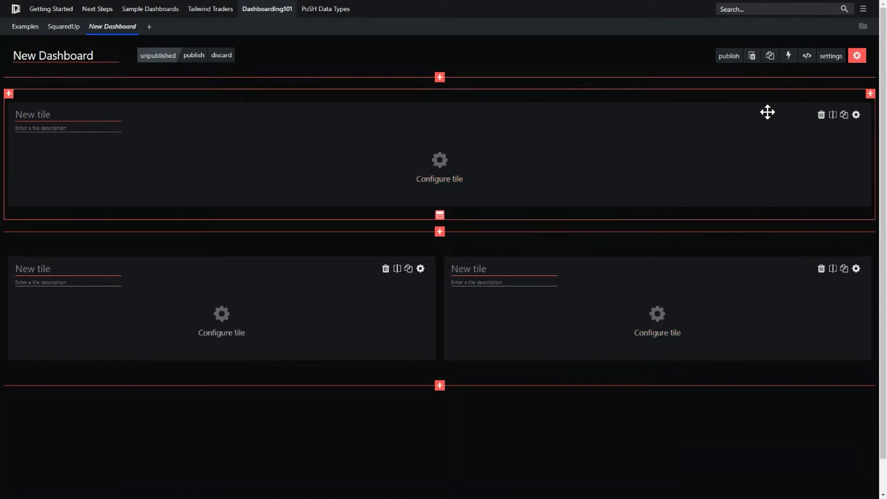
Split the full-width tile in the first row into two, try a narrower left tile, and set both to about equal width
left_click(832, 115)
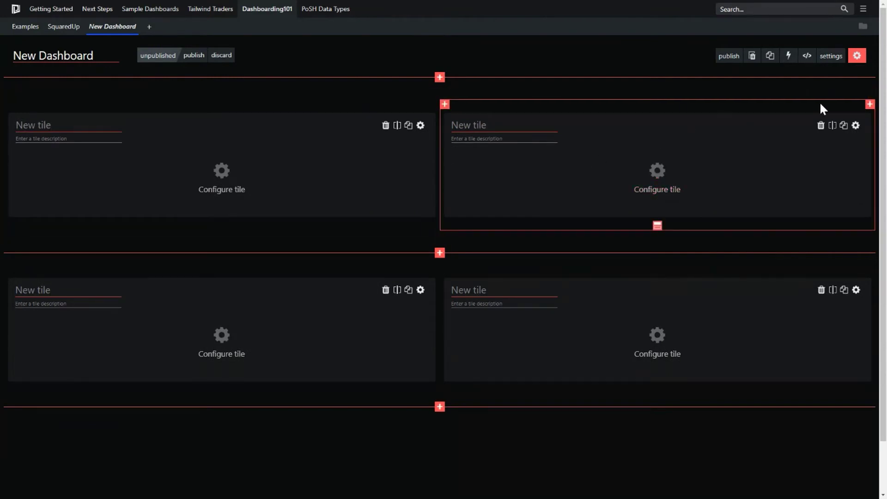
left_click_drag(436, 155, 340, 146)
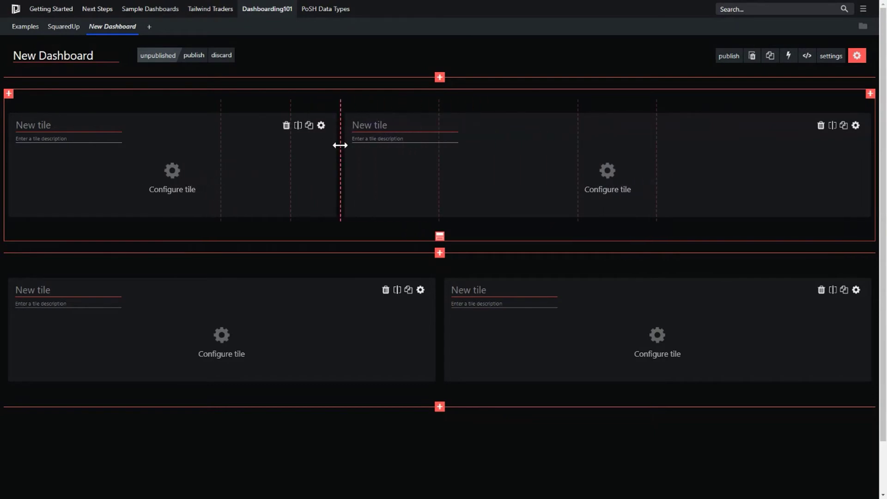
left_click_drag(334, 144, 432, 151)
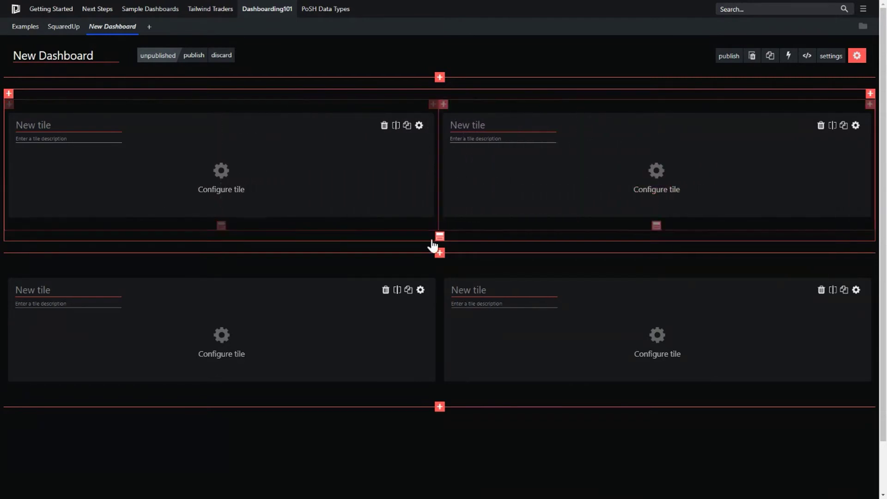
Split the left tile of the second row in two and make the row's three tiles about equally wide
left_click(396, 291)
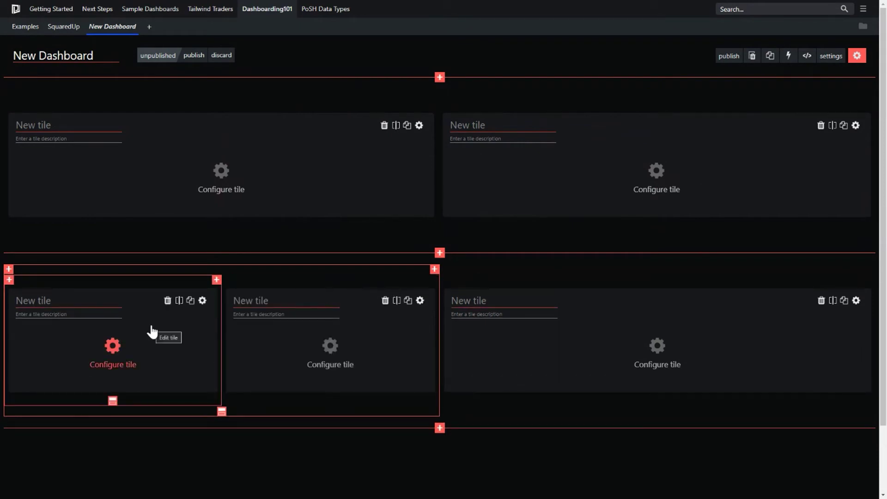
left_click_drag(440, 340, 578, 339)
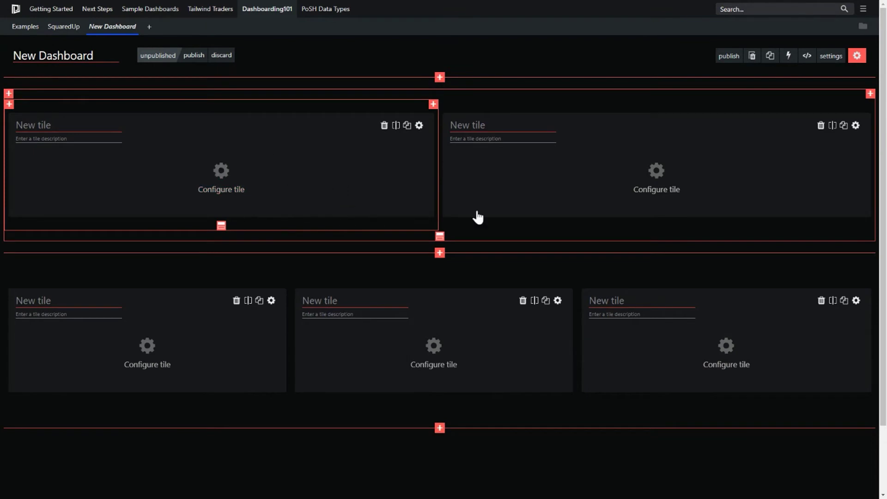
Insert a full-width tile row between the two existing rows and delete it again
left_click(440, 254)
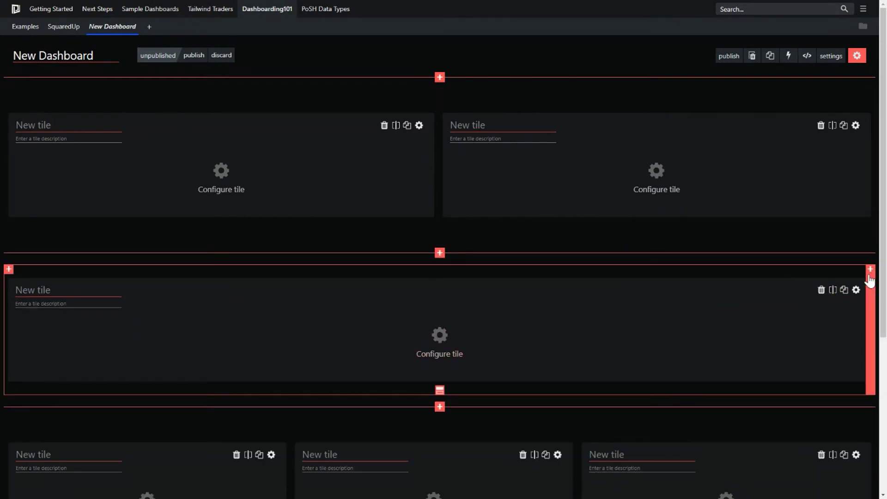
left_click(822, 291)
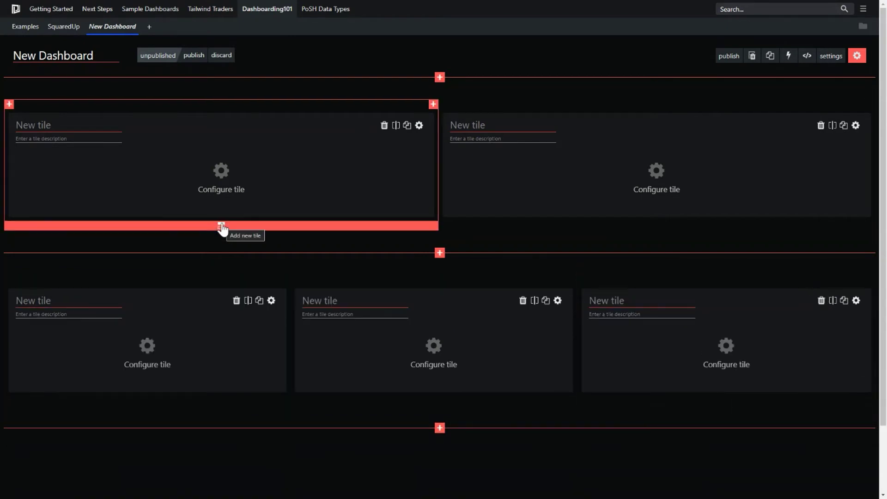
Stack a second tile under the first row's left tile, and turn the right tile into a two-by-two grid
left_click(221, 226)
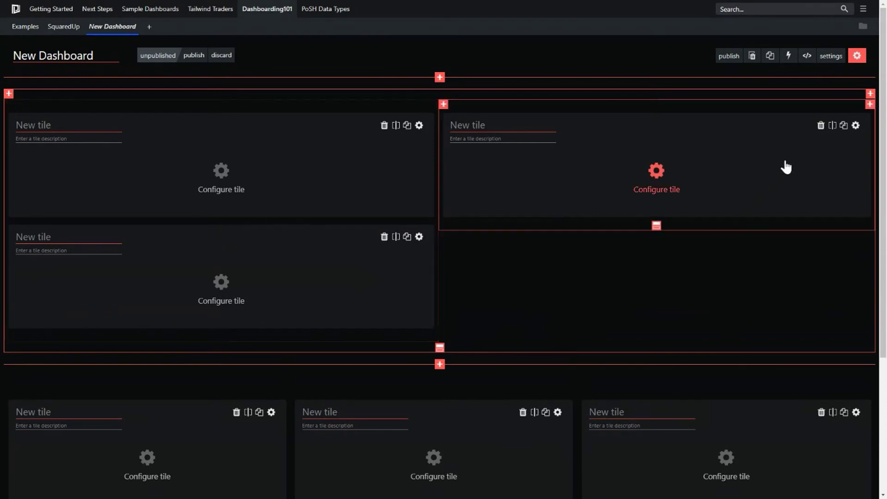
left_click(833, 125)
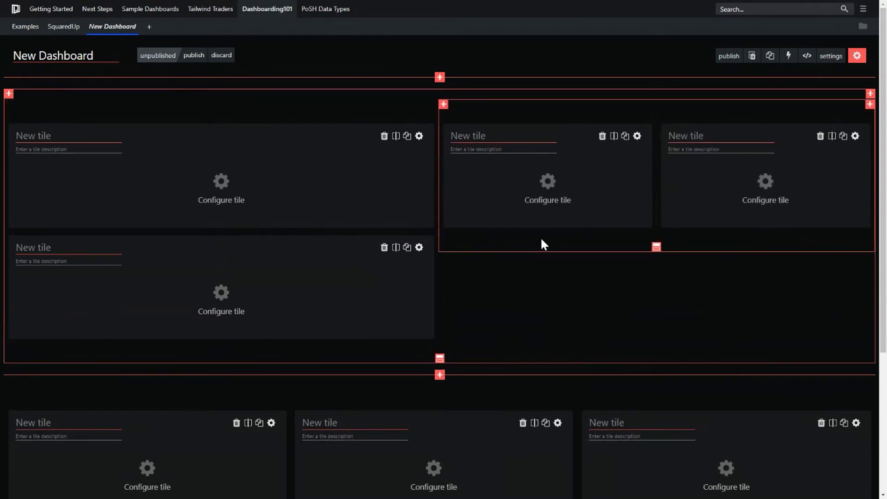
left_click(656, 247)
left_click(820, 257)
left_click(549, 238)
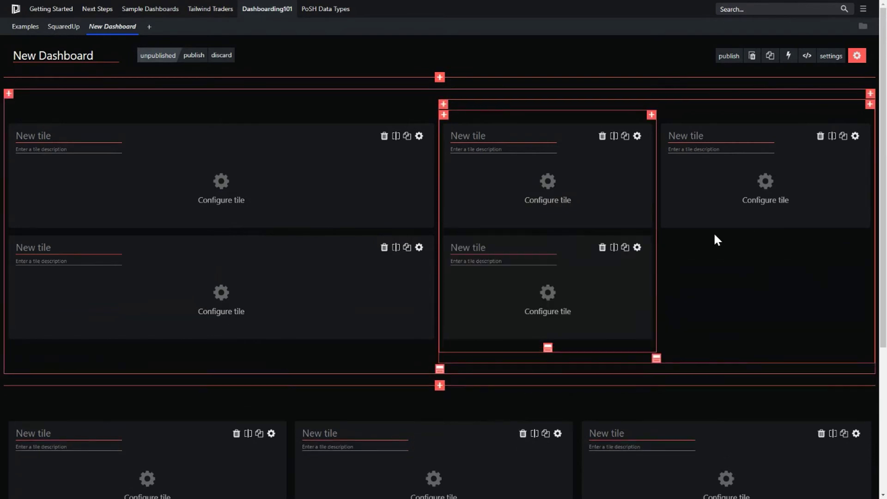
left_click(765, 234)
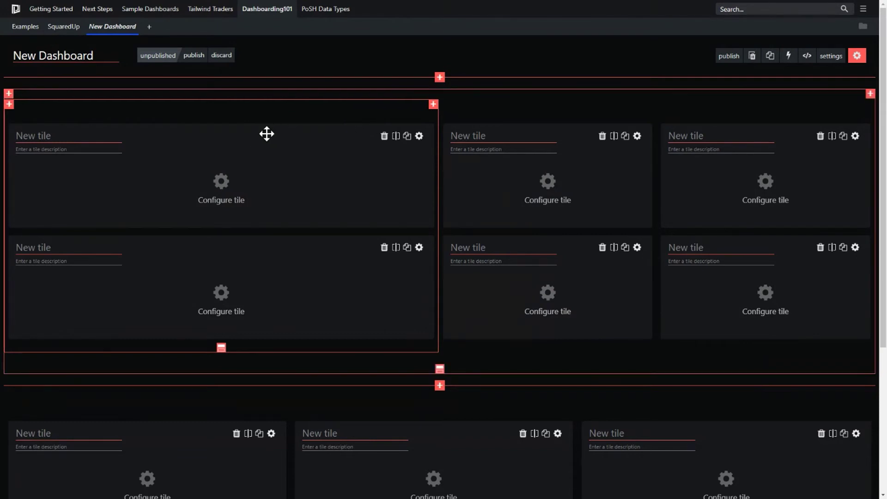
Move the first row's upper-left tile into the middle column, and delete surplus tiles until the row has two side by side
left_click_drag(263, 136, 471, 325)
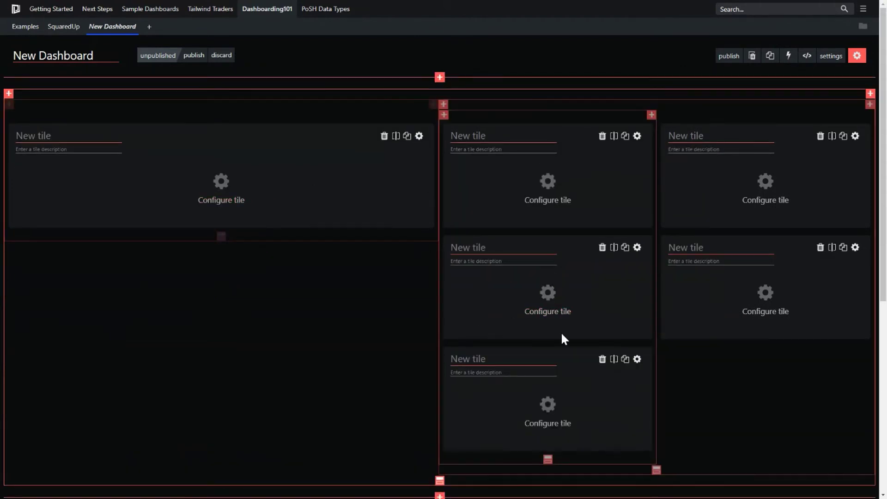
left_click(603, 137)
left_click(602, 247)
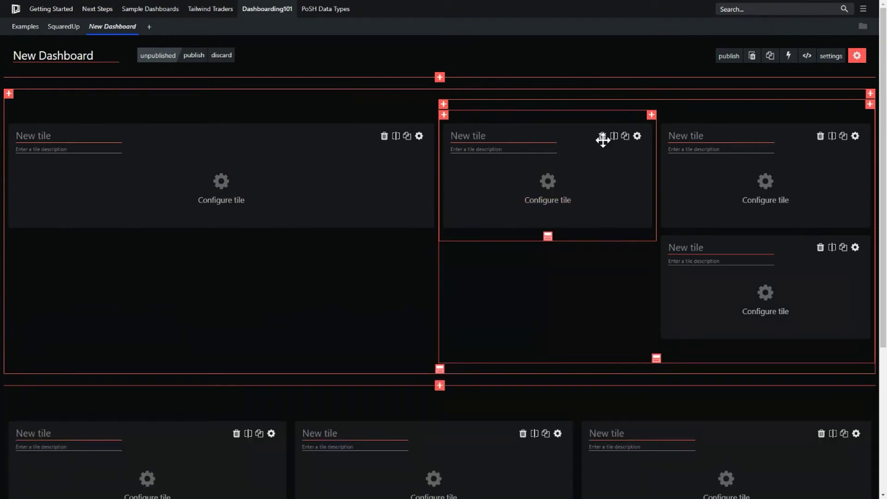
left_click(602, 136)
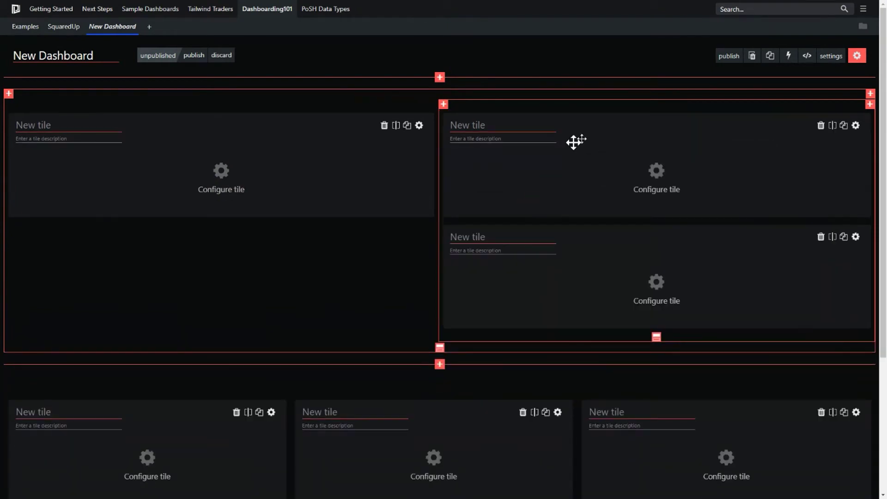
left_click(820, 236)
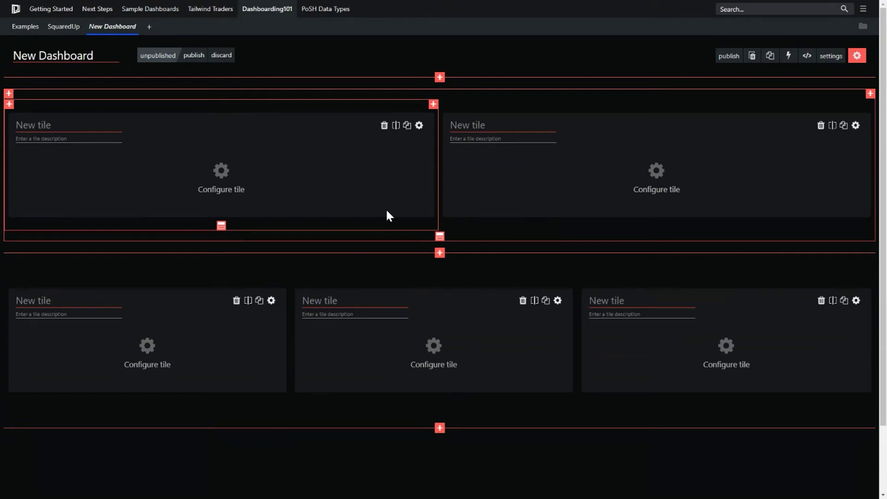
Delete all three tiles of the second row, leaving only the first row's two tiles
left_click(236, 301)
left_click(524, 291)
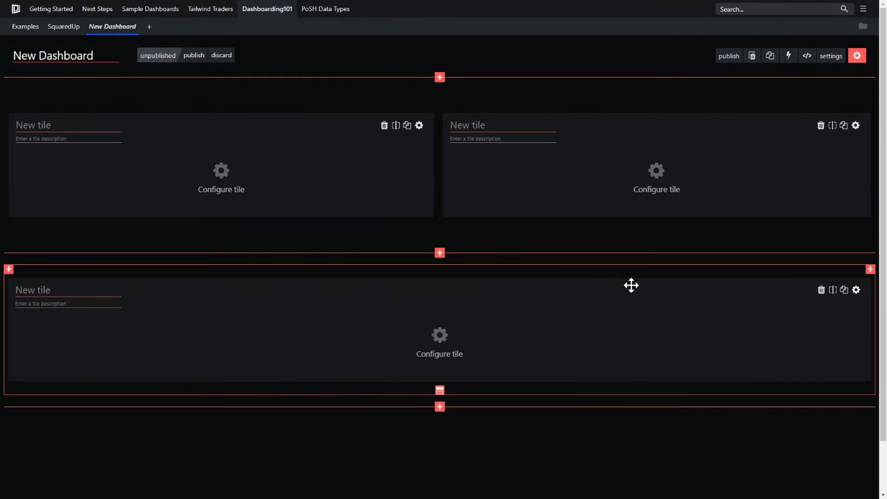
left_click(822, 290)
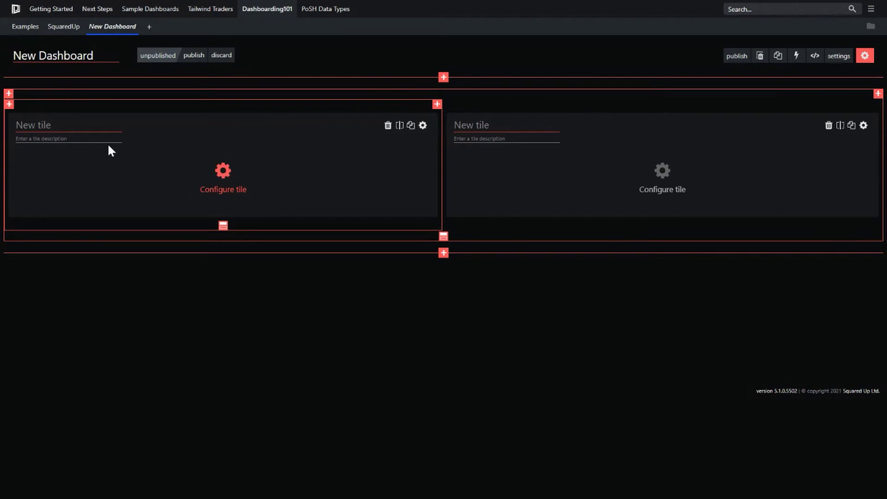
Configure the left tile as a Web API (Status - Icons) tile that uses the generic provider
left_click(230, 180)
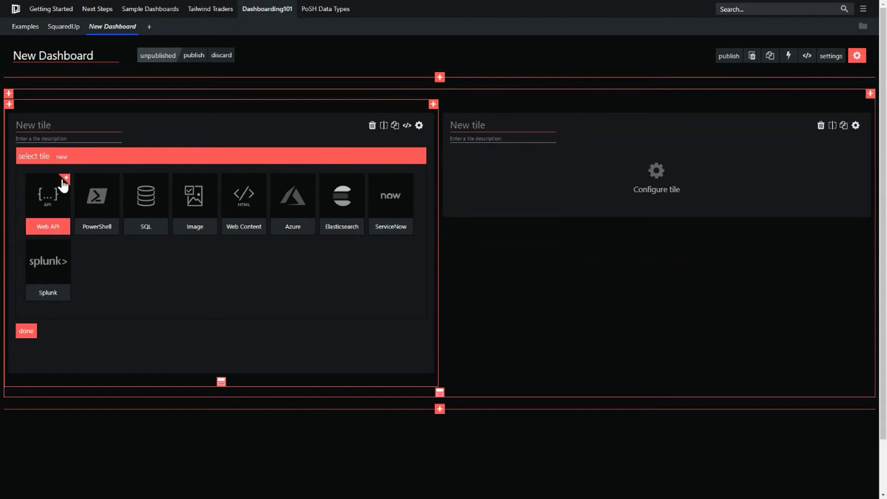
left_click(57, 200)
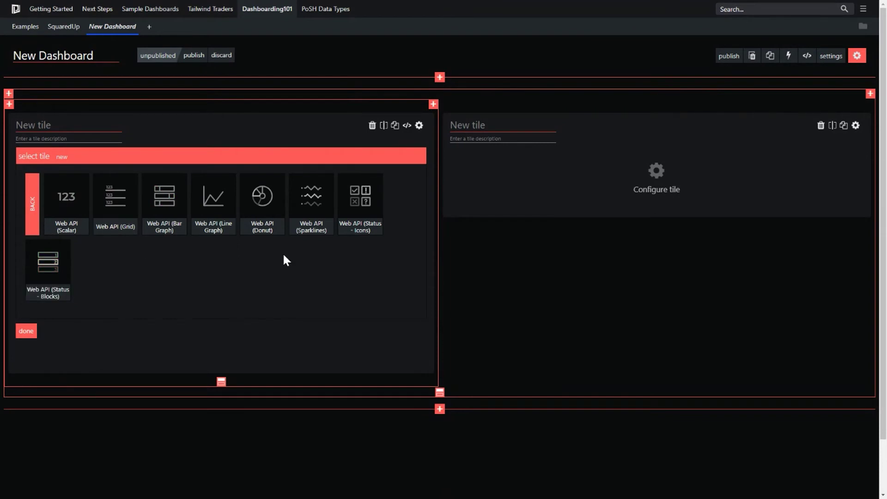
left_click(365, 203)
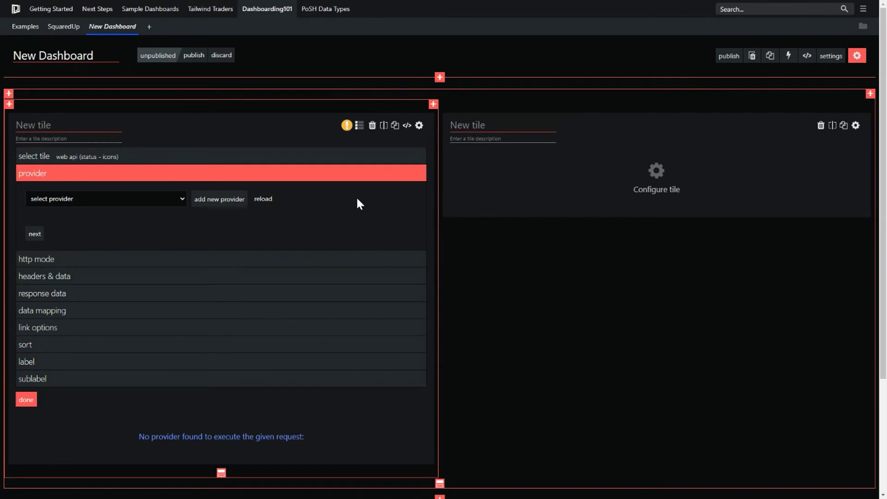
left_click(159, 204)
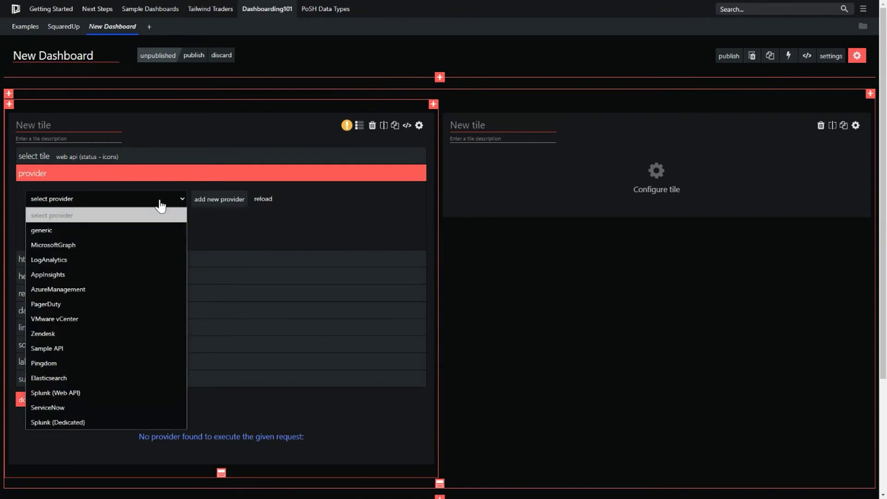
left_click(134, 235)
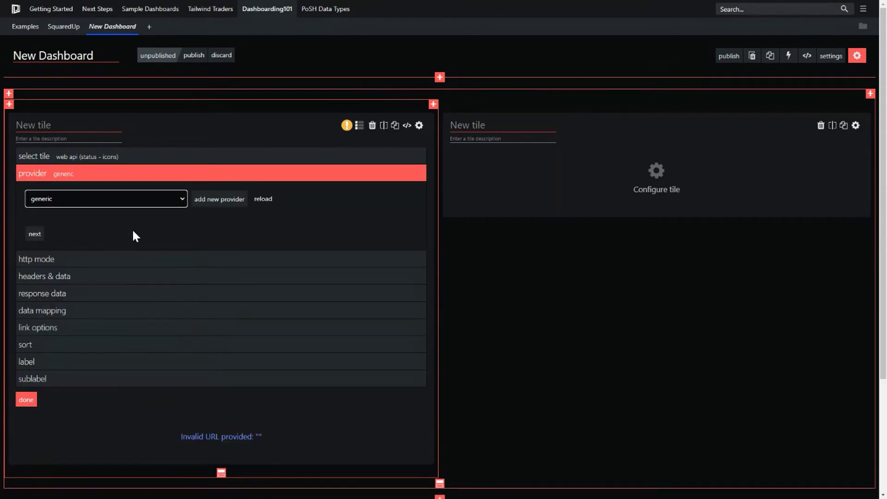
left_click(33, 234)
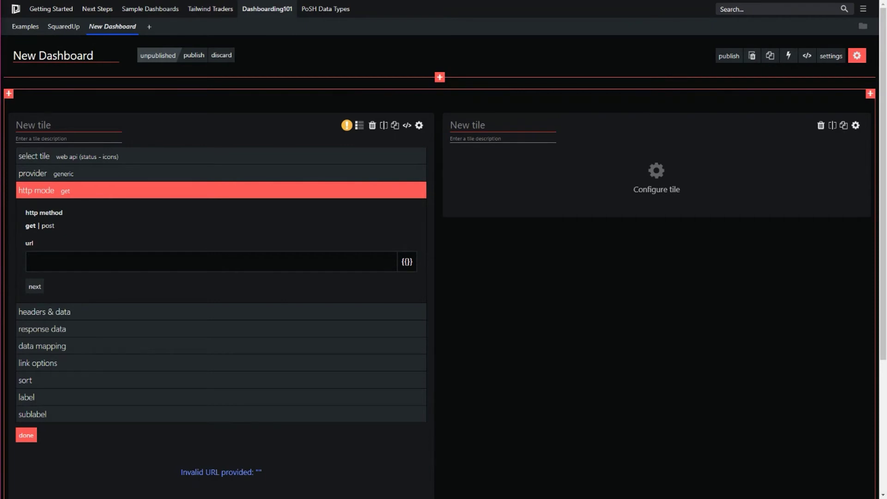
left_click(91, 259)
type("https://sampleapi.squaredup.com/simple/v1/status")
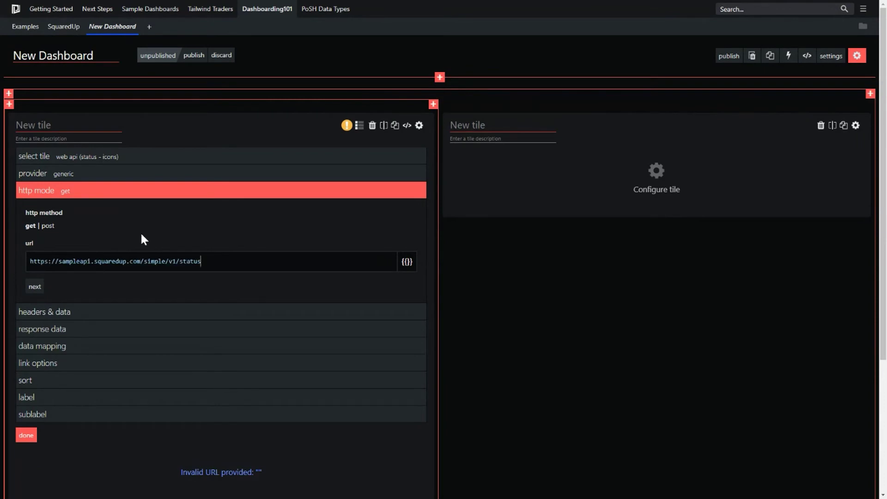
left_click(225, 212)
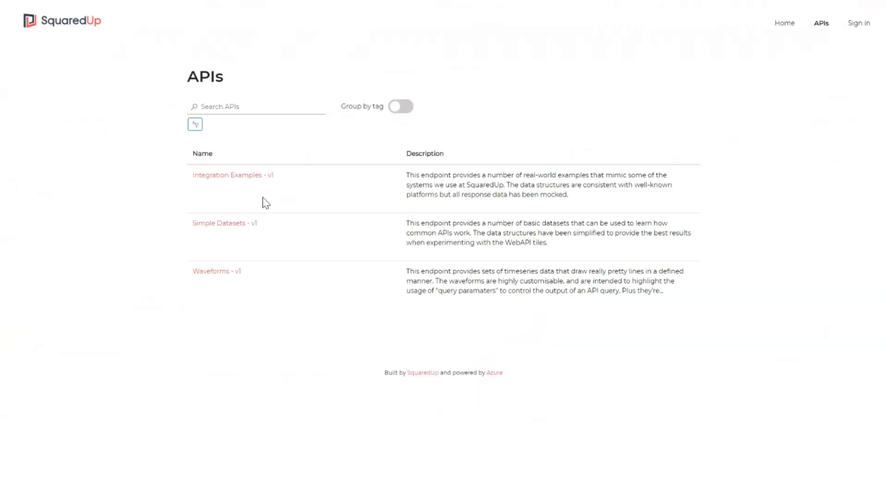
left_click(248, 180)
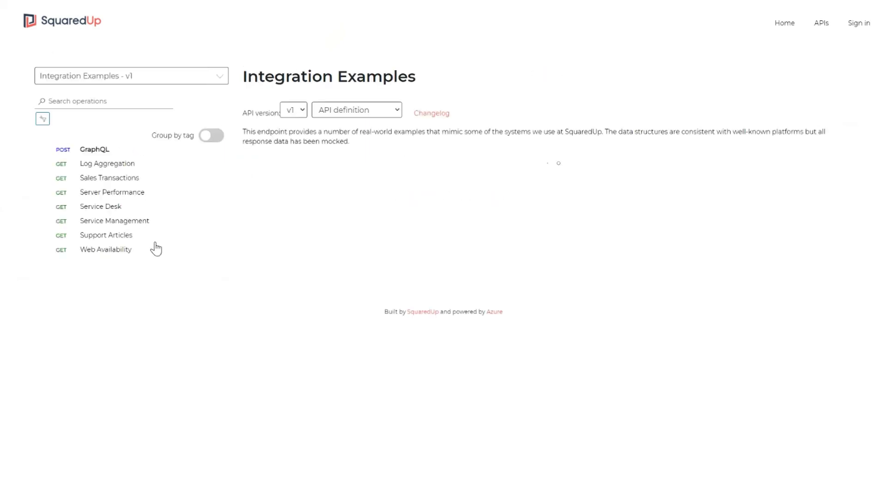
scroll(155, 241, "down", 3)
key("alt+Tab")
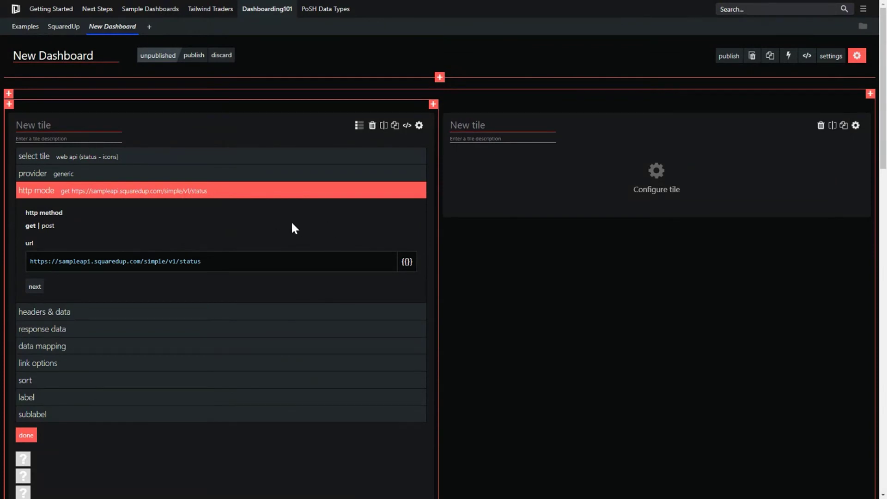
Add a query string data entry named datapoints with the value 10 to the tile's request, and apply it
left_click(41, 288)
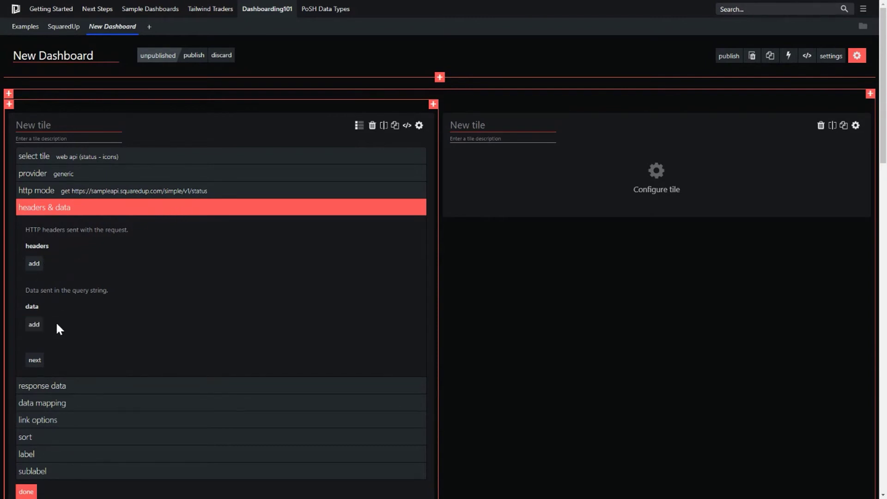
left_click(36, 325)
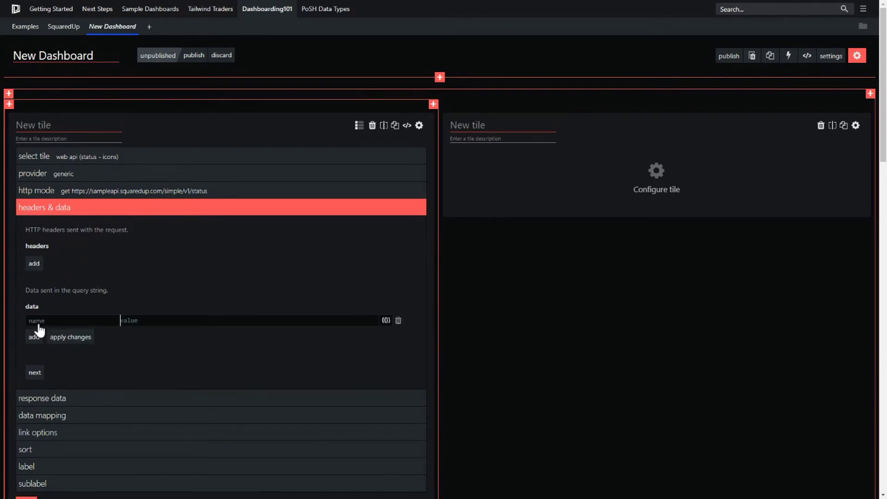
scroll(137, 342, "down", 5)
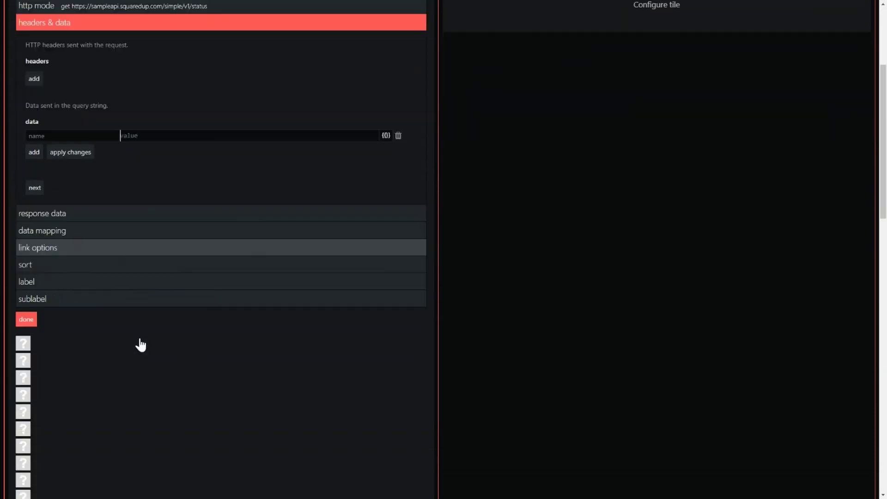
scroll(143, 344, "down", 10)
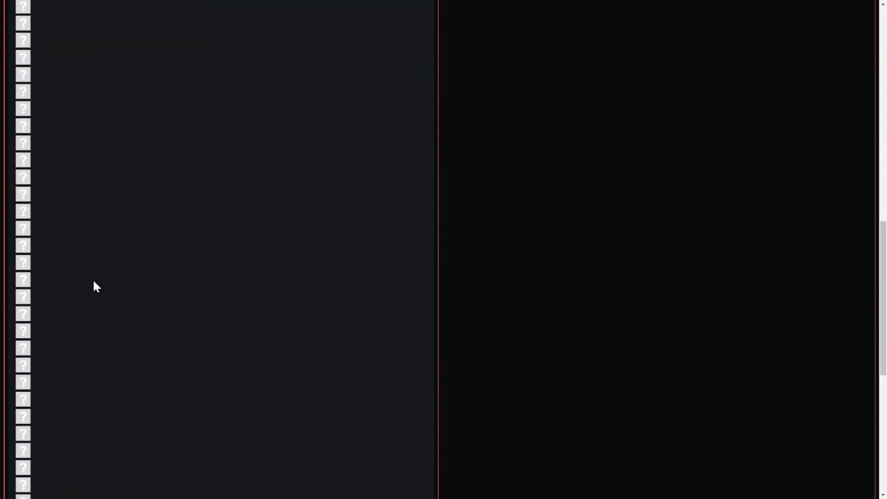
scroll(101, 284, "up", 15)
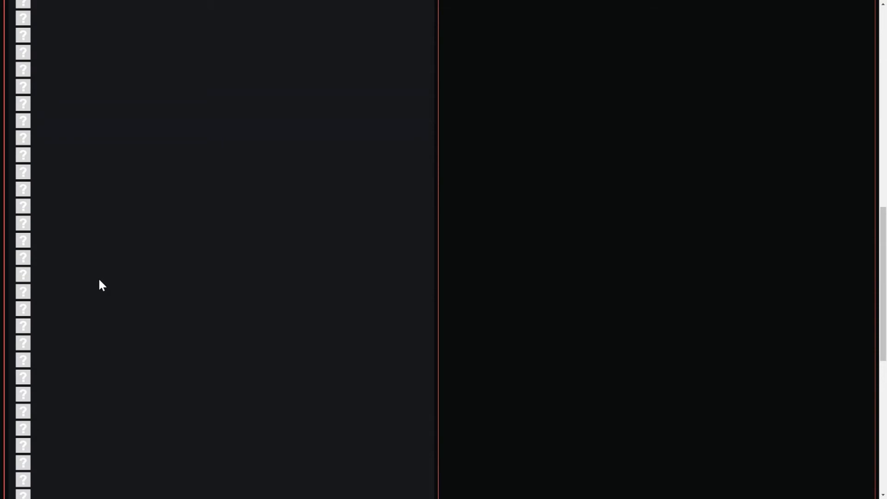
scroll(101, 278, "up", 1)
left_click(91, 226)
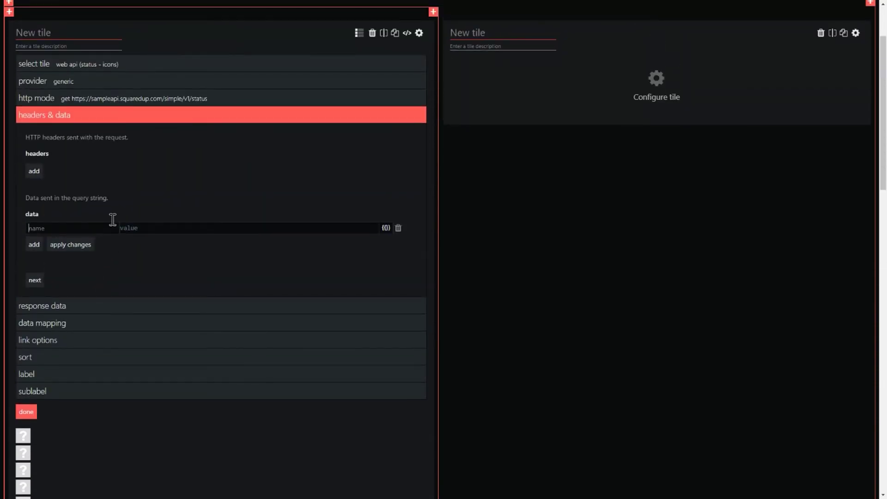
type("datapoints")
key("Tab")
type("10")
left_click(84, 247)
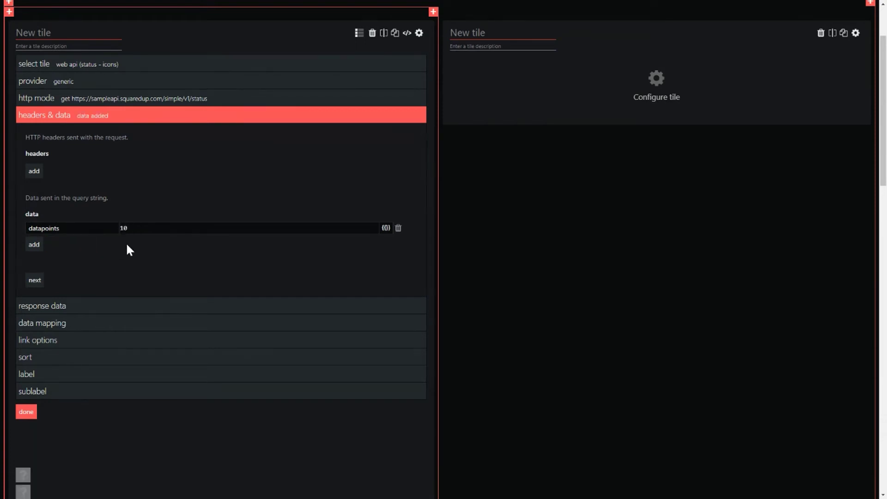
scroll(129, 245, "down", 4)
scroll(171, 272, "up", 4)
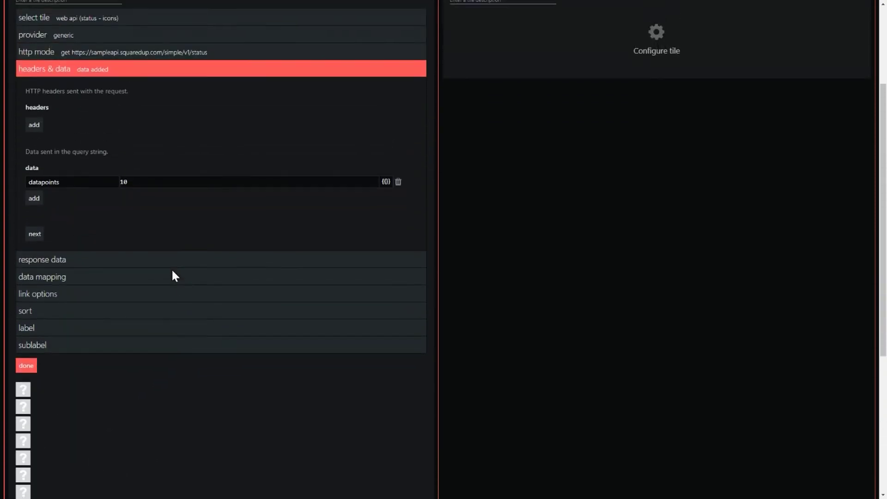
Review the response data and the key path example, leave the key path empty, and set the data mapping's state property to {{status}}
left_click(117, 306)
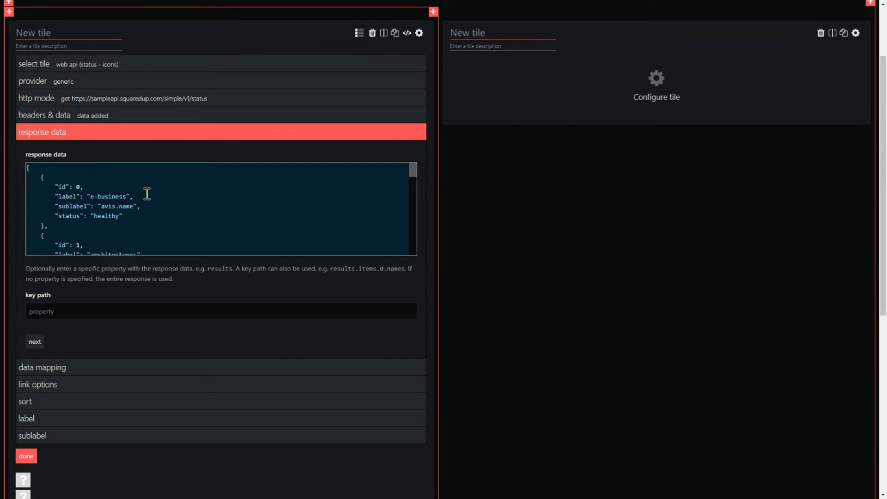
scroll(125, 202, "down", 2)
scroll(125, 202, "down", 15)
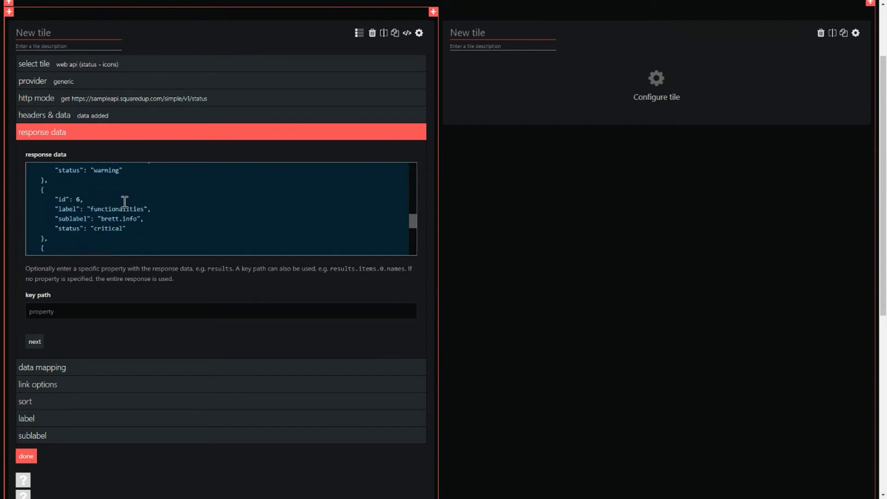
scroll(125, 202, "up", 17)
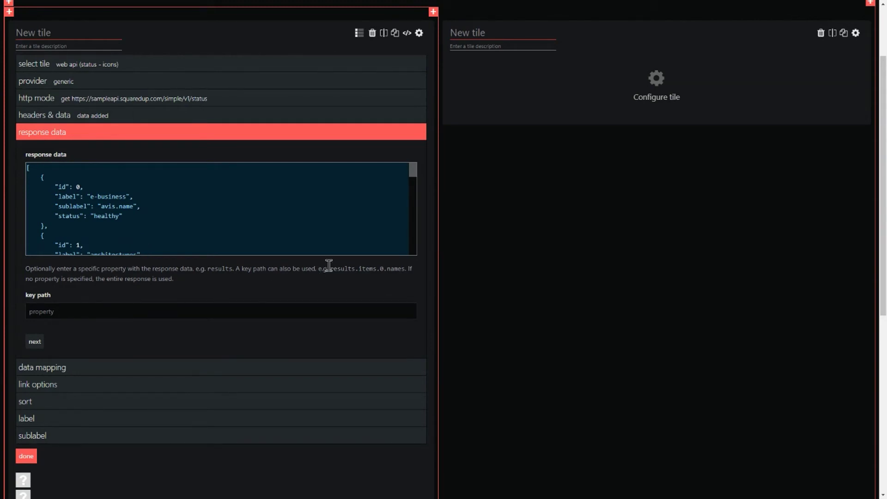
left_click_drag(330, 269, 388, 268)
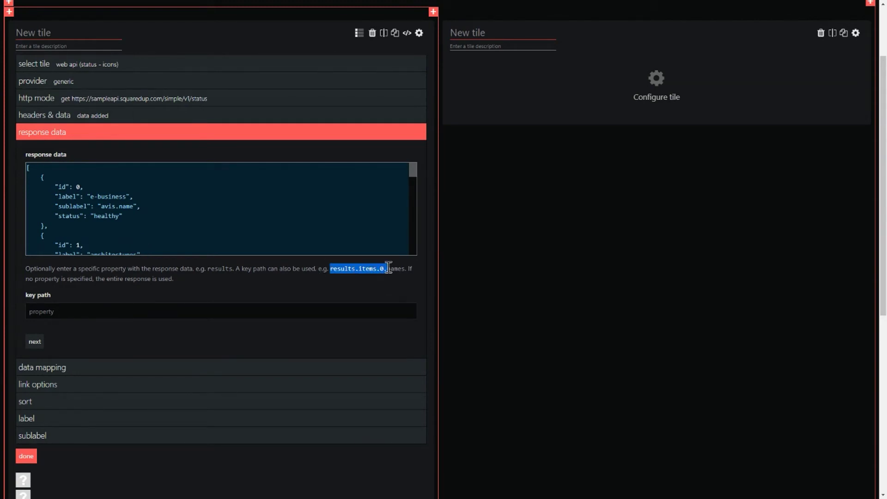
left_click(318, 284)
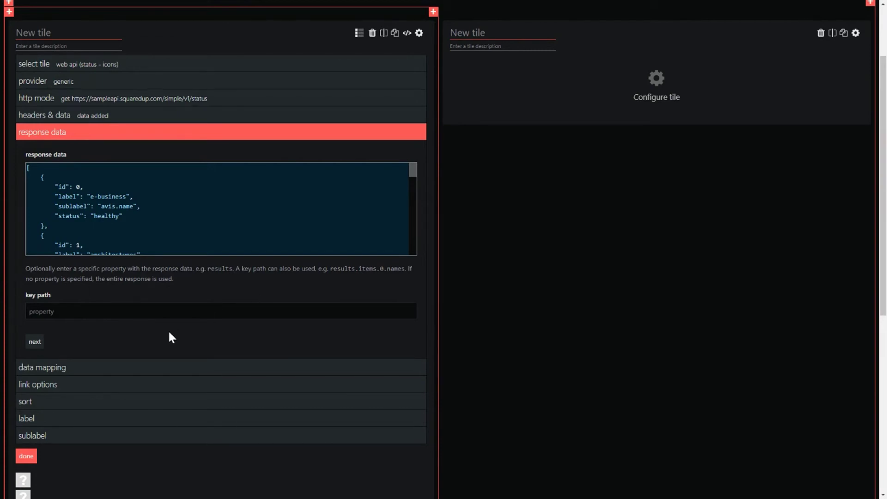
left_click(35, 341)
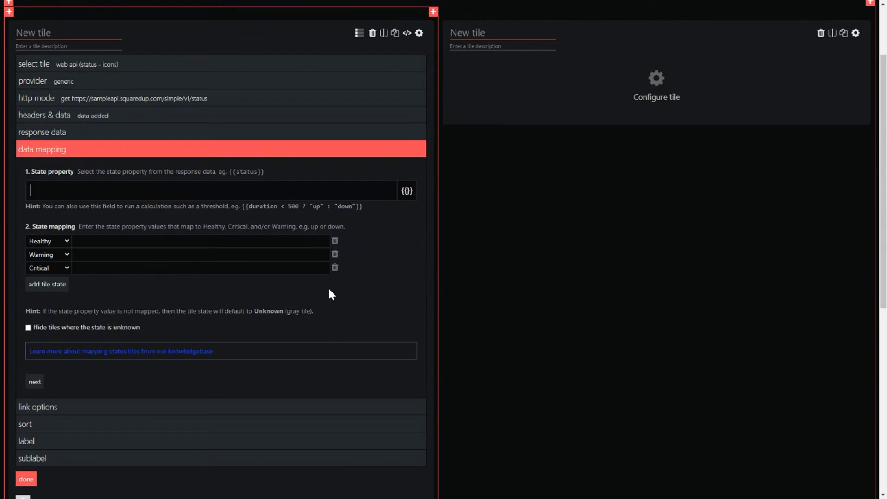
left_click(408, 196)
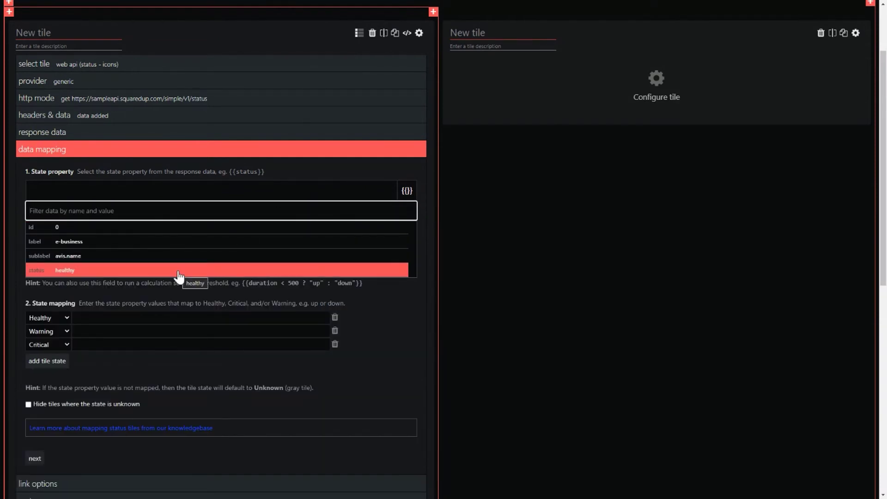
left_click(178, 272)
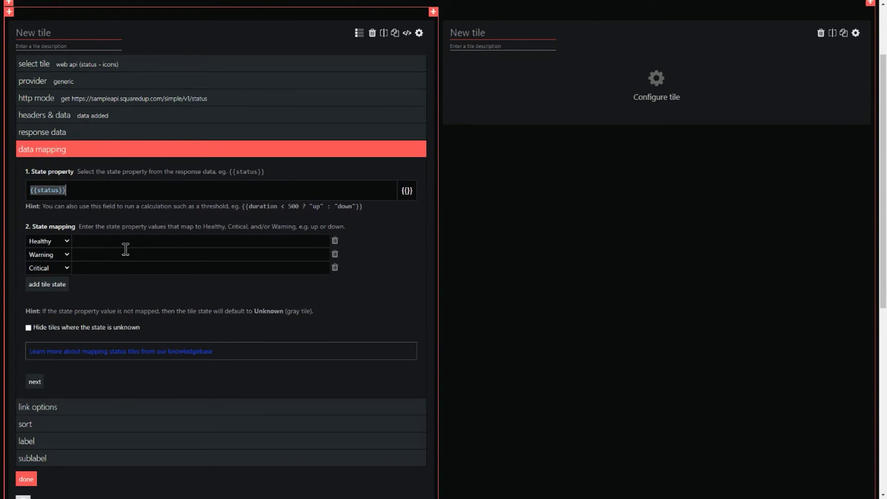
Add a fourth tile state to the state mapping, view its key choices, and delete the extra state
left_click(46, 285)
left_click(44, 282)
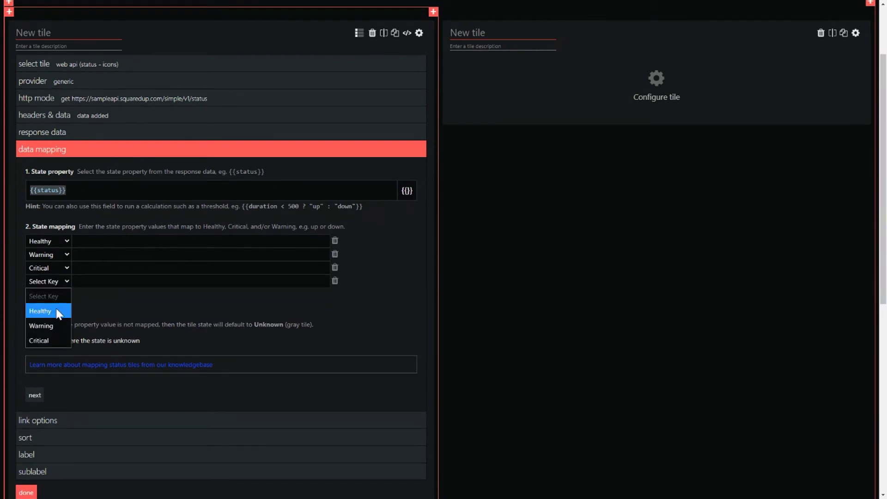
left_click(59, 283)
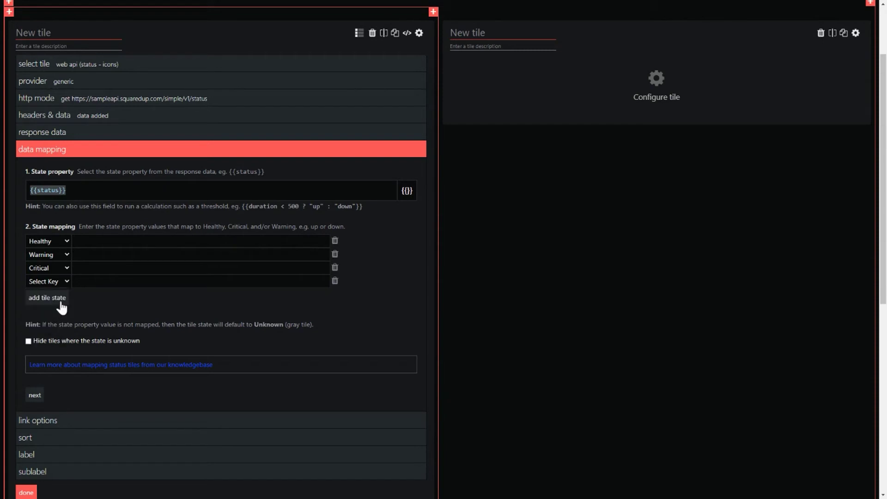
left_click(335, 282)
Check the status values in the response data, and map healthy, warning and critical to the Healthy, Warning and Critical states
left_click(141, 137)
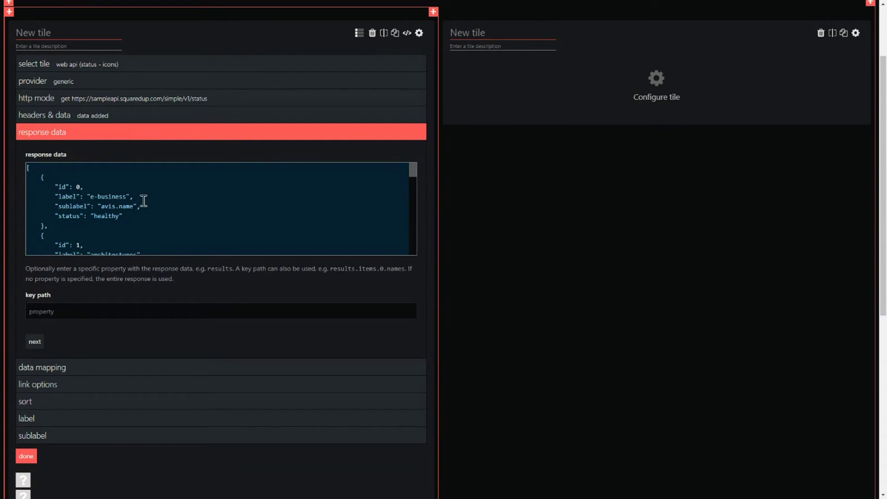
double_click(124, 215)
scroll(128, 212, "down", 5)
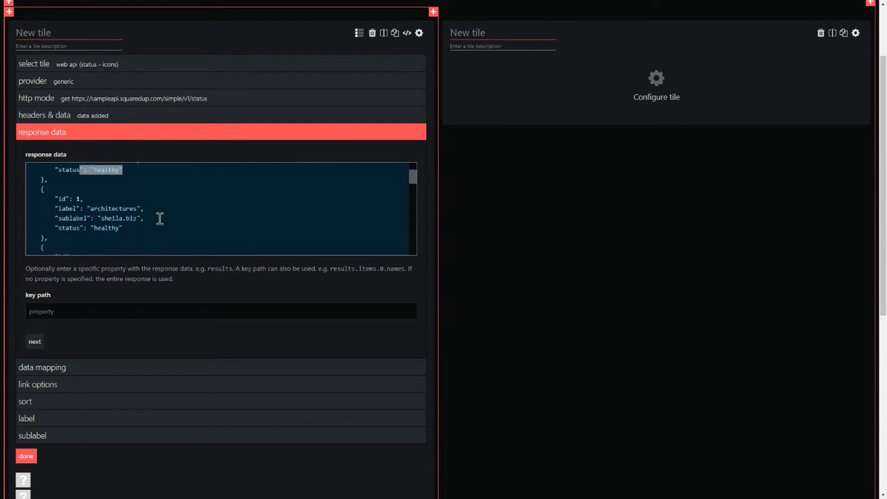
scroll(129, 211, "down", 5)
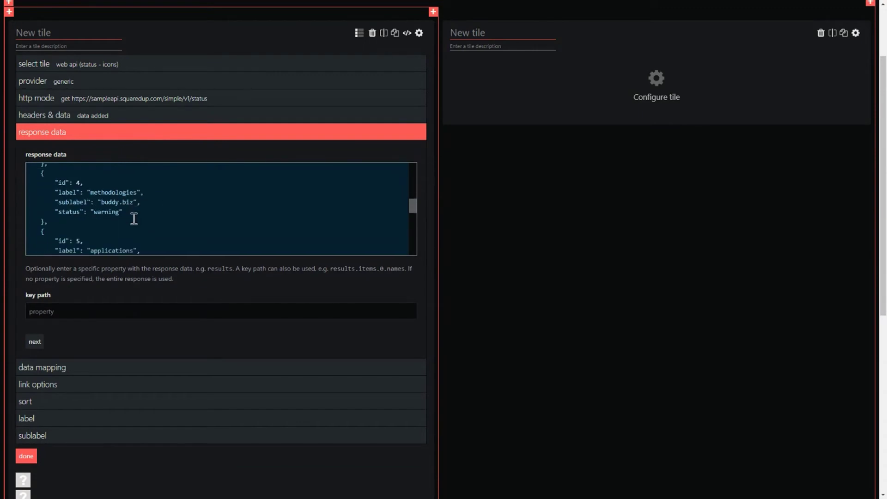
left_click(28, 367)
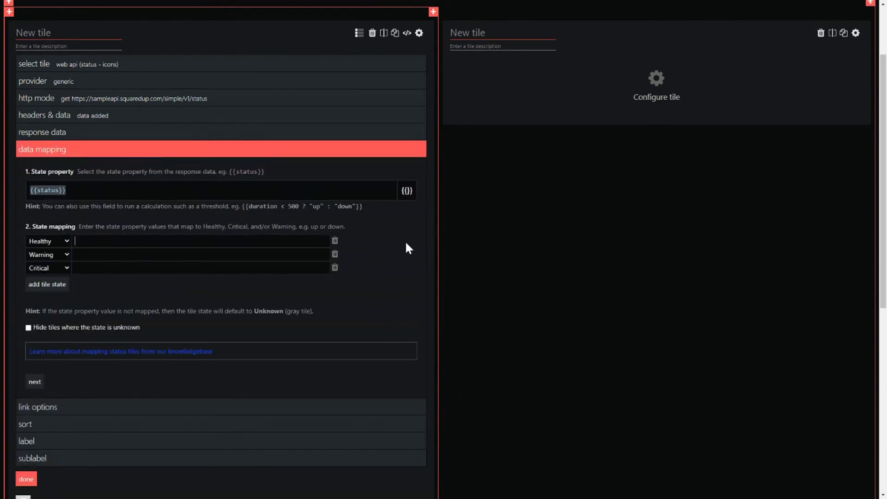
type("healthy")
key("Tab")
key("Tab")
type("warning")
key("Tab")
key("Tab")
type("critical")
scroll(144, 263, "down", 4)
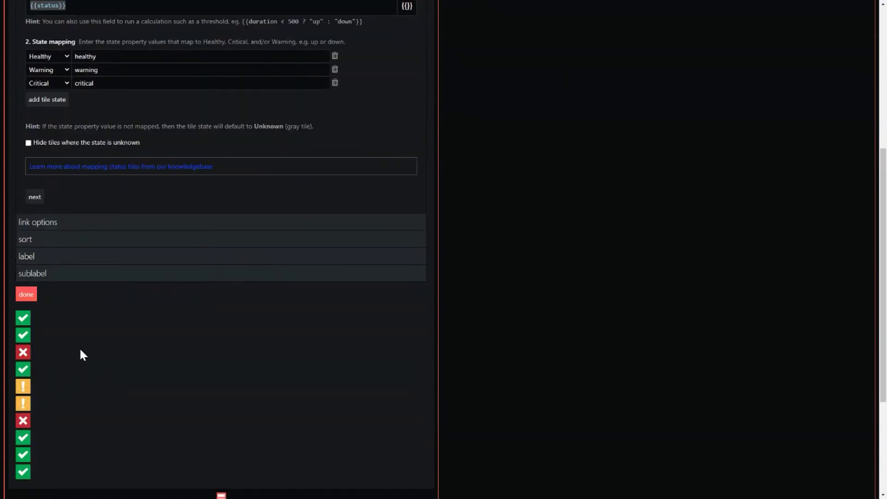
Accept the status tile's data mapping and leave the item link empty in the link options
scroll(82, 355, "up", 3)
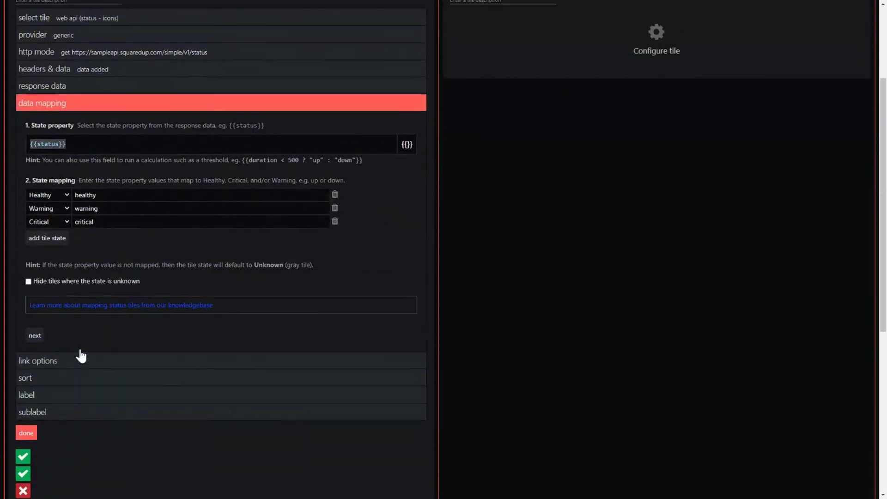
left_click(40, 336)
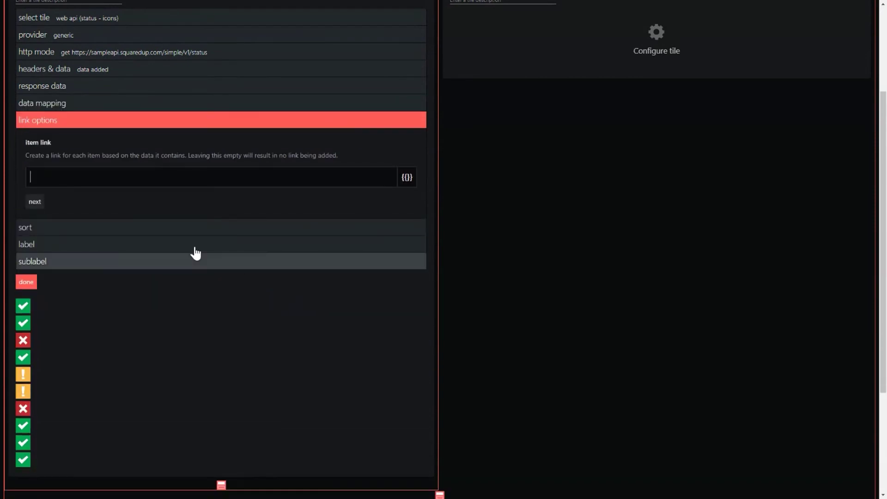
left_click(34, 201)
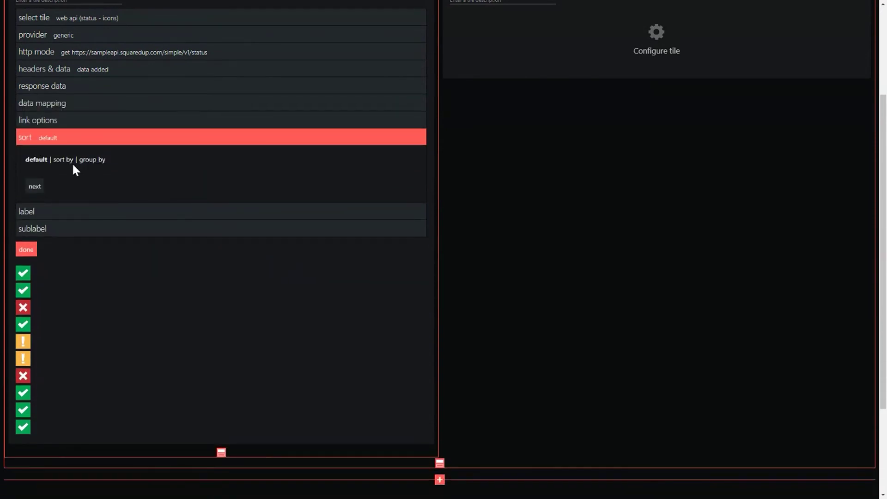
Try sorting by health state ascending and grouping by health state descending, and return the tile's sort to default
left_click(65, 160)
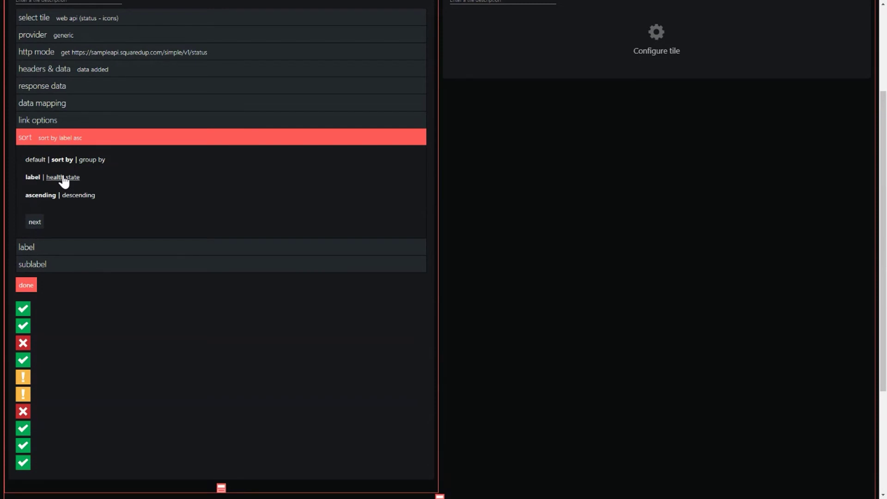
left_click(63, 182)
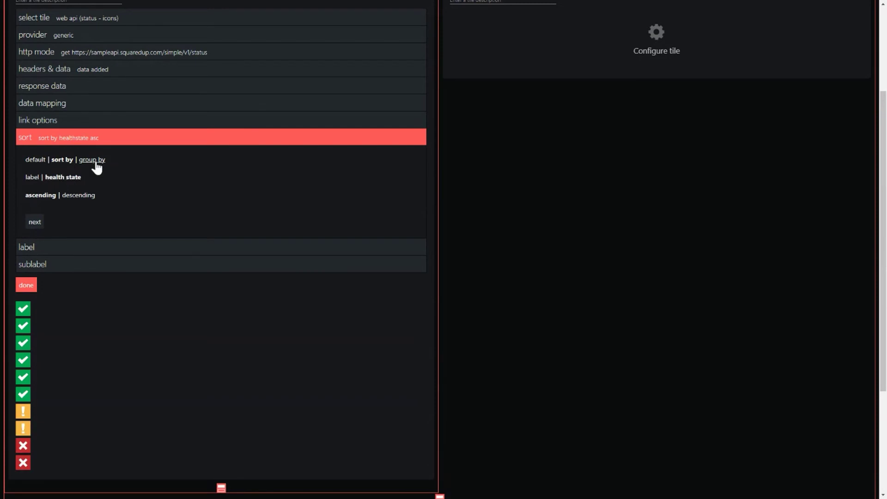
left_click(95, 161)
left_click(76, 180)
scroll(126, 345, "down", 1)
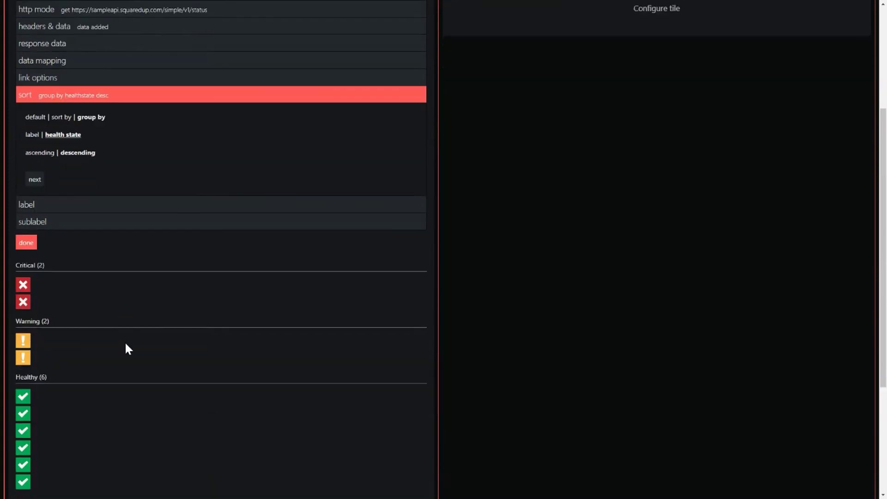
scroll(125, 344, "up", 1)
left_click(41, 161)
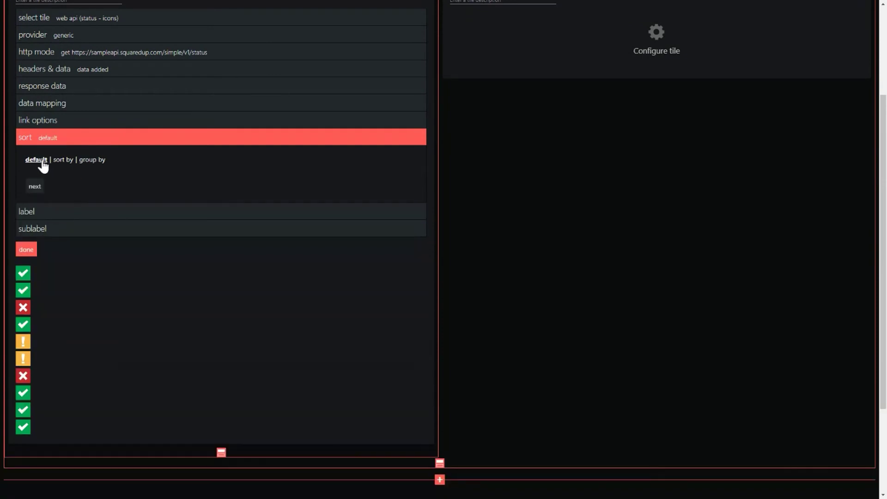
Keep the default sort and set a custom label template of {{properties.label}} for the status icons
left_click(33, 189)
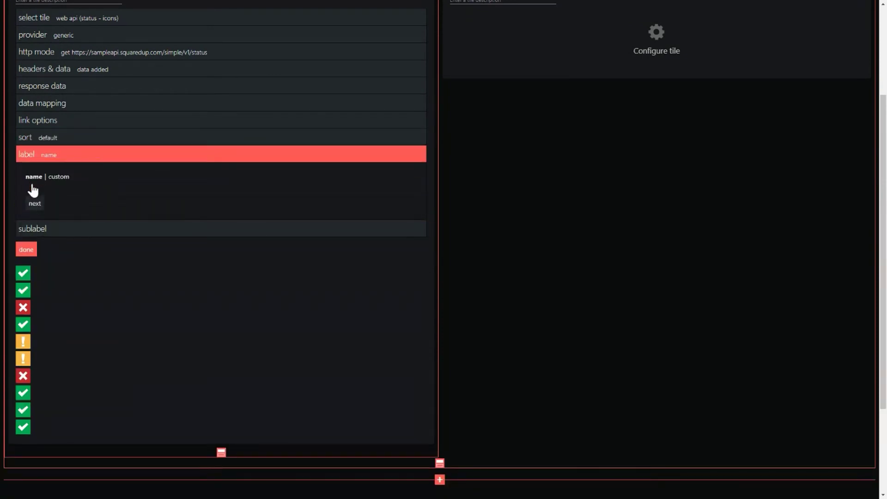
left_click(56, 177)
left_click(112, 210)
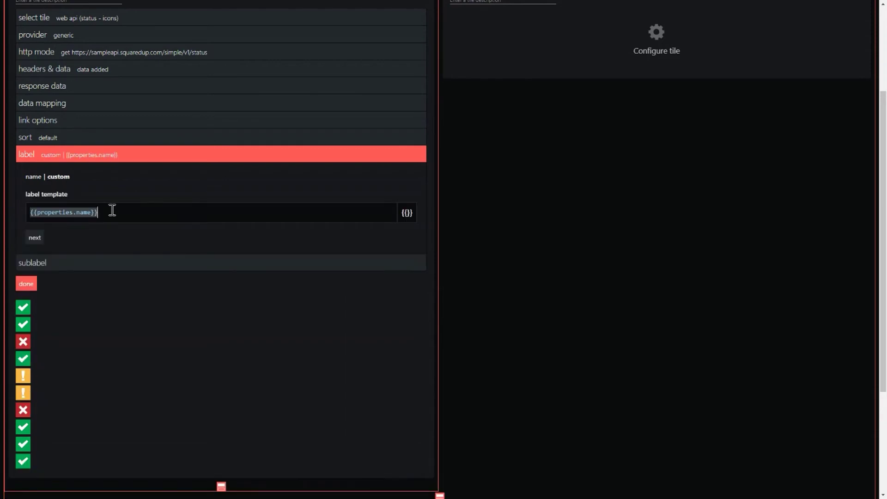
key("BackSpace")
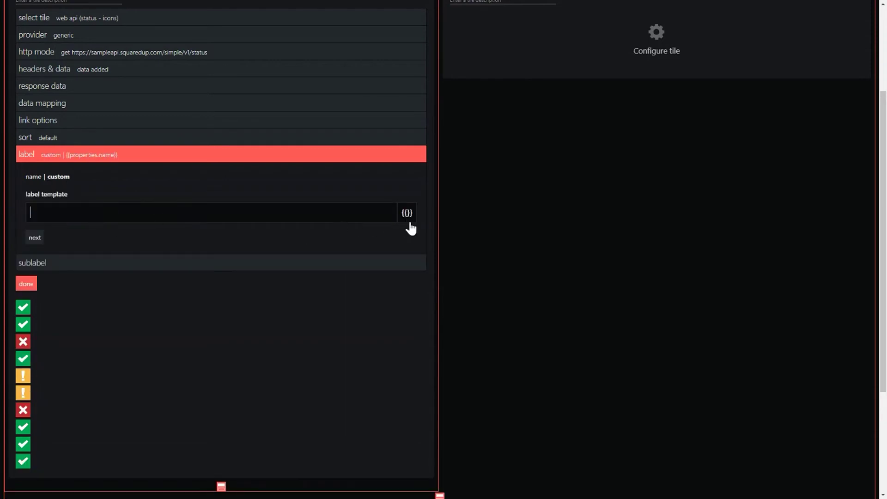
left_click(408, 215)
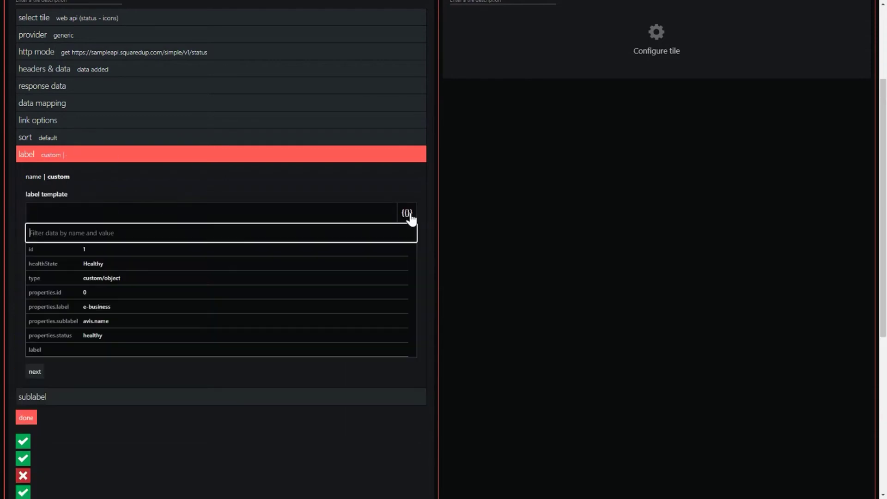
left_click(183, 307)
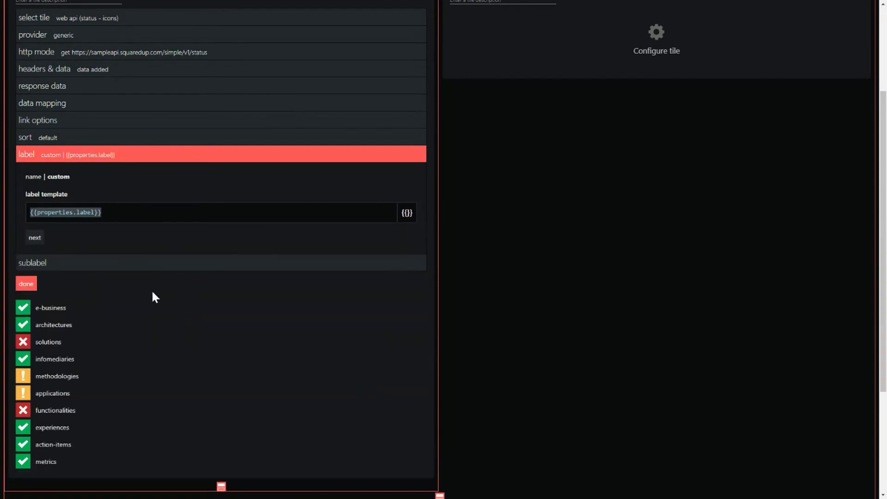
Set a custom sublabel template of {{properties.sublabel}} and finish configuring the status icons tile
left_click(35, 237)
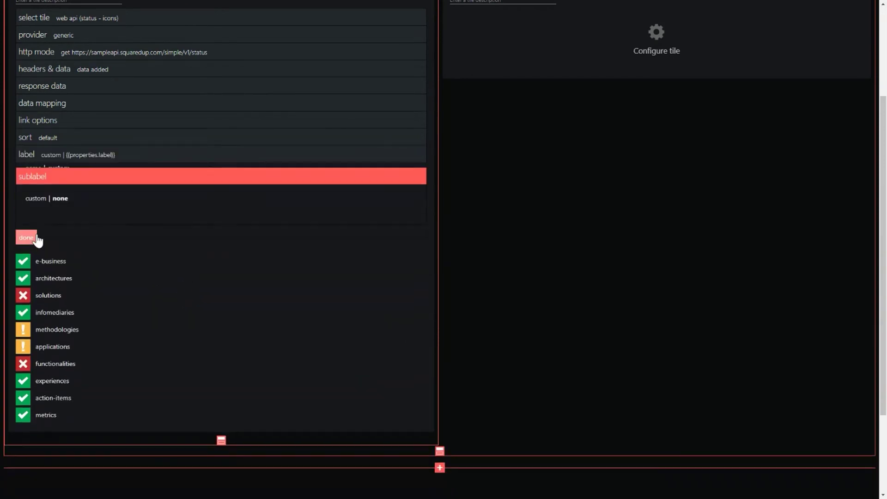
left_click(37, 194)
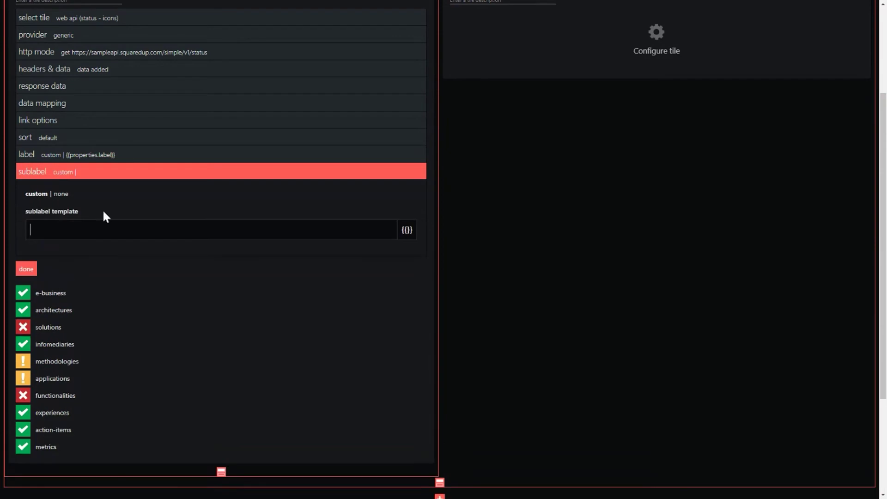
left_click(406, 231)
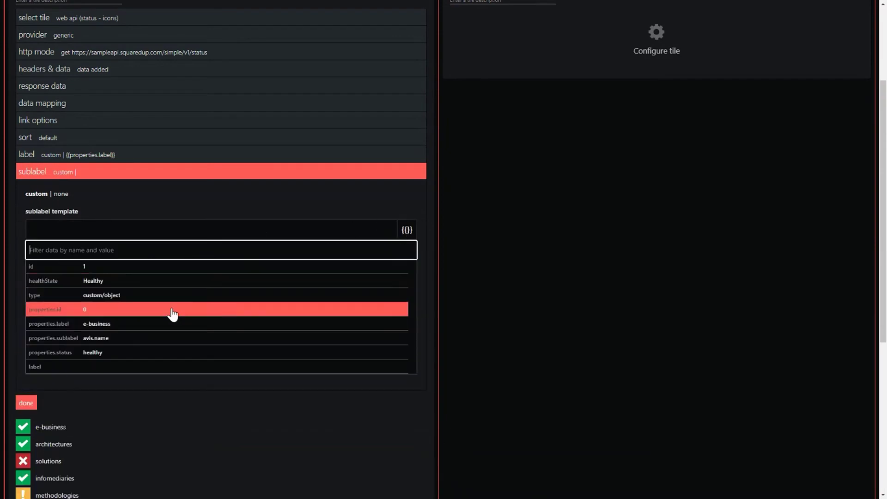
left_click(145, 340)
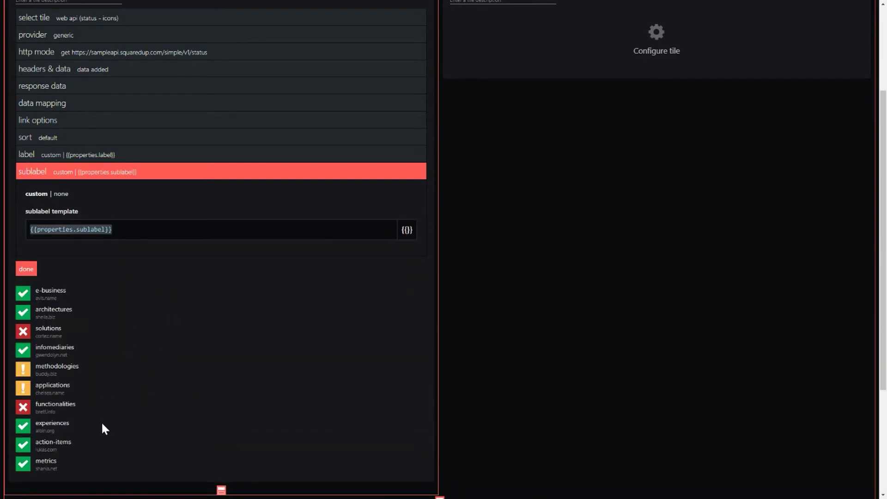
left_click(26, 269)
Title the configured tile Status, cycle through its layouts, and keep the three-column layout with labels
left_click(55, 123)
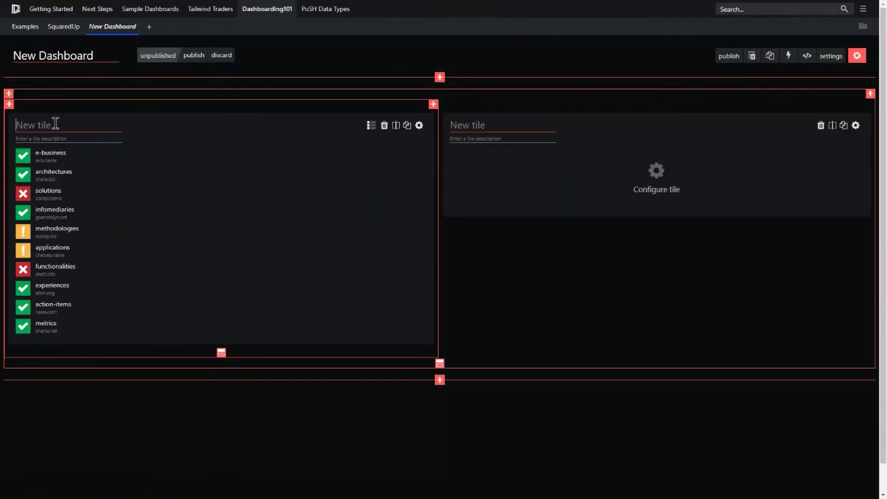
type("Status")
left_click(371, 132)
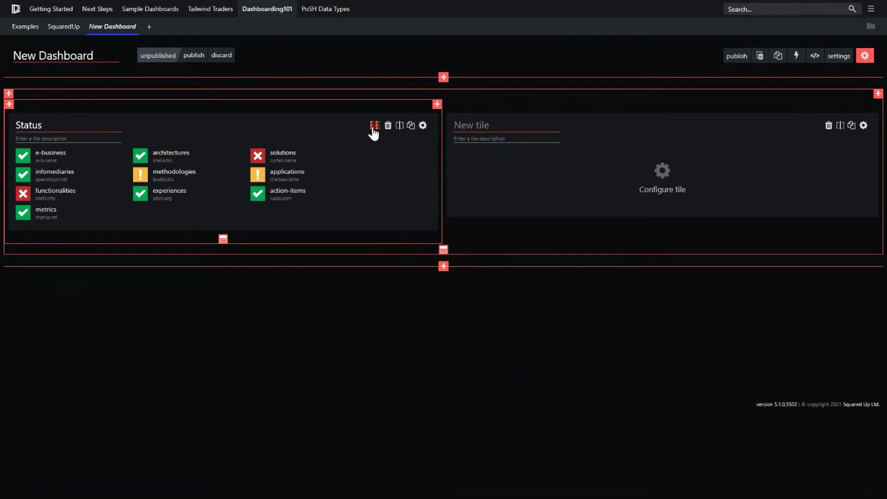
left_click(372, 130)
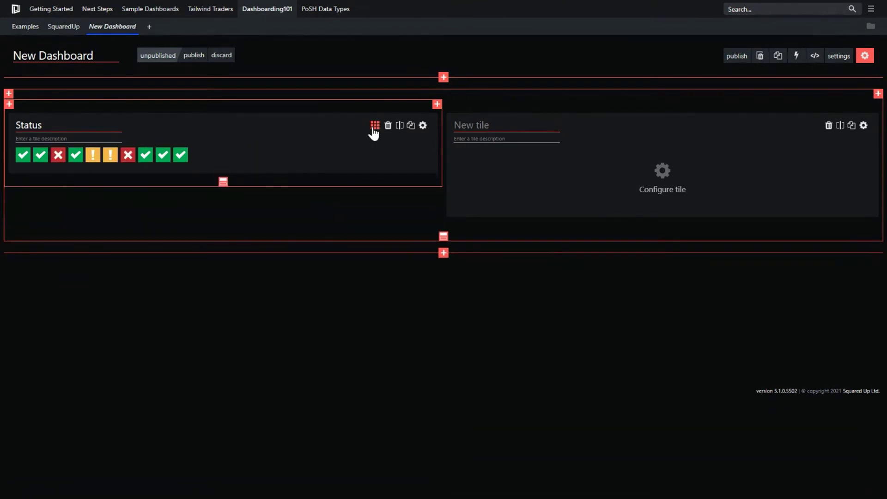
left_click(375, 131)
left_click(374, 133)
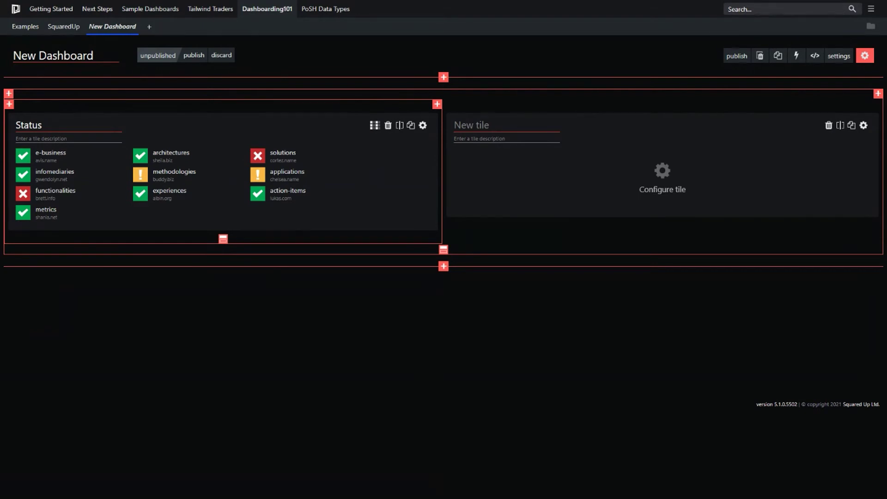
Configure the empty second tile as PowerShell (Status - Block) and run it with the VMwareTokenAPI profile
left_click(665, 173)
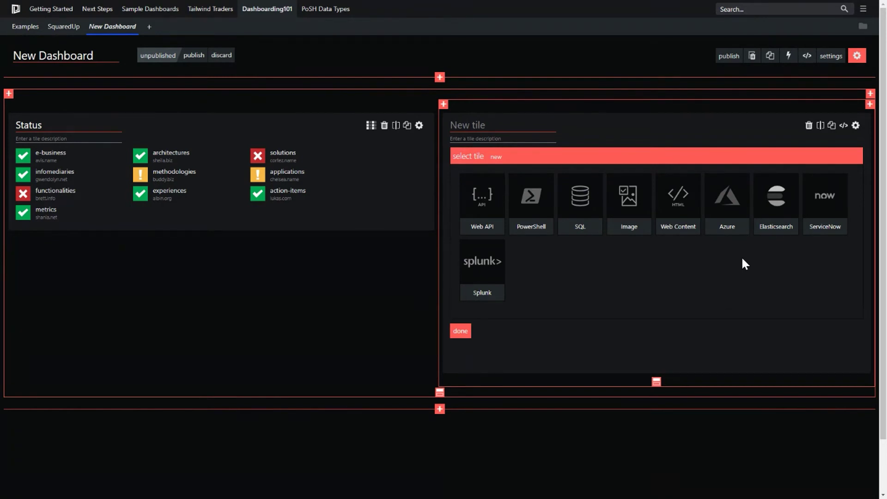
left_click(537, 220)
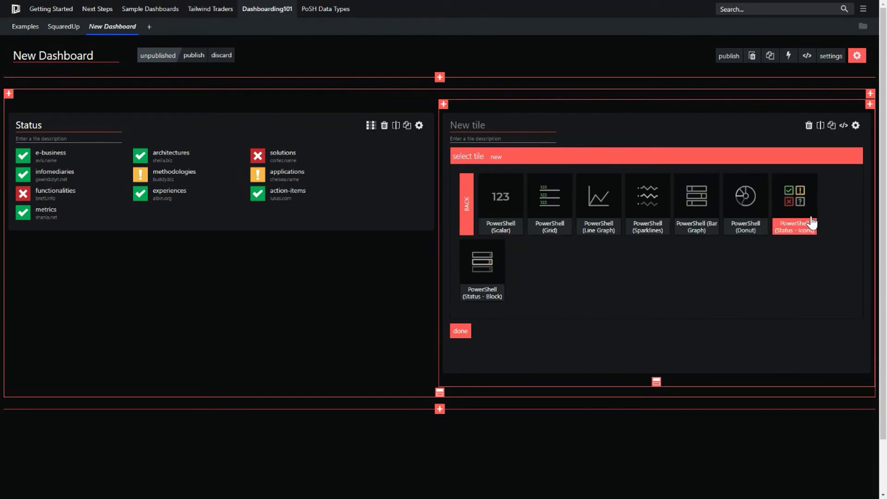
left_click(485, 272)
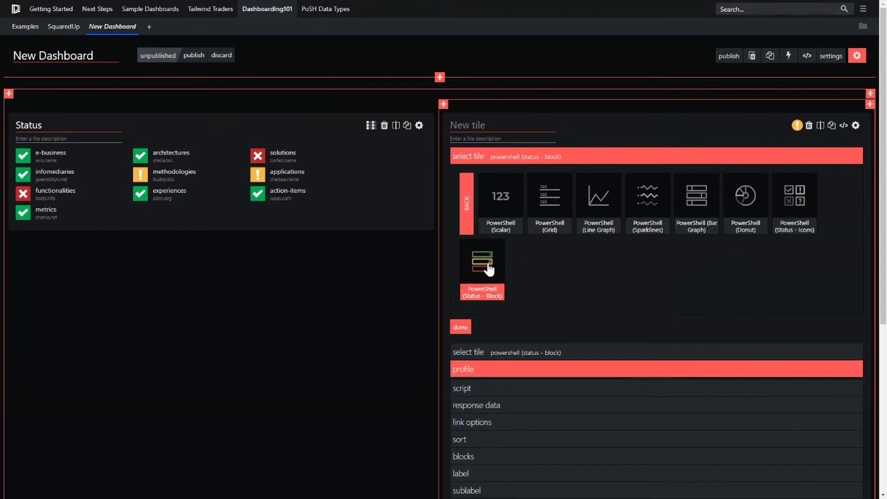
left_click(585, 199)
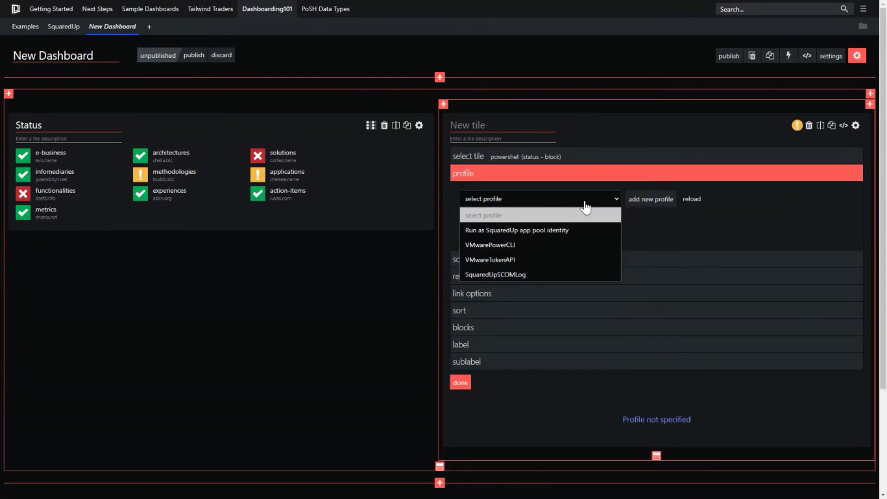
left_click(552, 262)
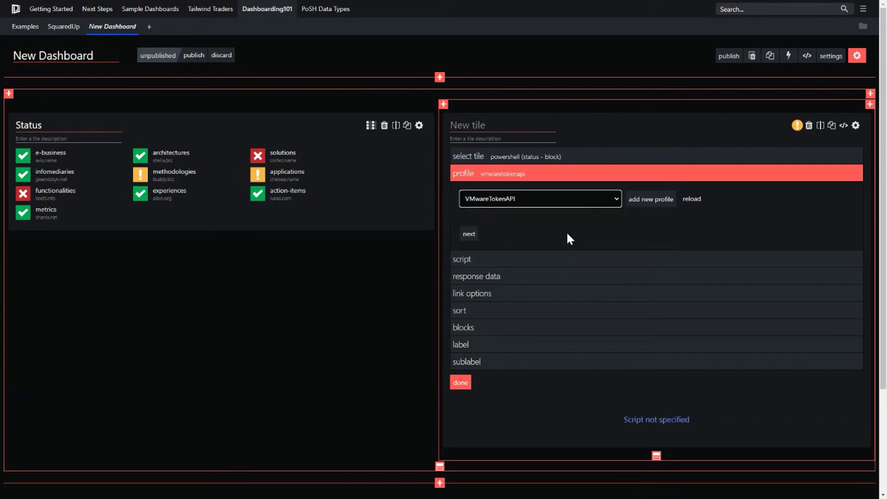
left_click(468, 234)
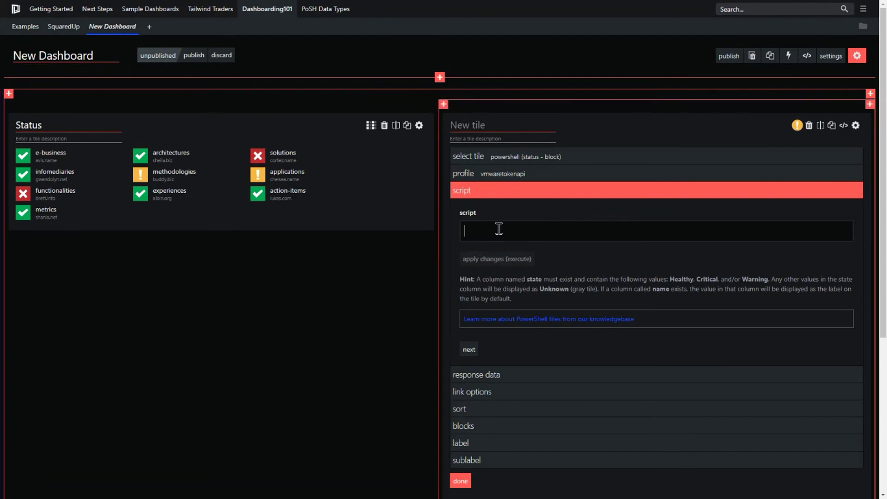
Enter and execute a script grouping $VCSA/vcenter/vm results by power_state, mapping POWERED_ON to healthy, POWERED_OFF to critical, anything else to warning, sorted by name
type("$R1 = Invoke-WebRequest -UseBasicParsing -Uri \"$VCSA/vcenter/vm\" -Method Get -Headers $session $vms = (ConvertFrom-Json $R1.Content).value  #Get a count of our power states $count = $vms | Group-Object -Property \"power_state\"  #Hint: A column named state must exist and contain the following values: Healthy, Critical, and/or Warning. #      Any other values in the state column will be displayed as Unknown (gray tile). #Create a new column called State for the SquaredUp Status tile $count | Add-Member -MemberType NoteProperty \"state\" -Value \"\"  #Loop through each object to set state foreach($item in $count){   $item.state = if ($item.name -eq 'POWERED_ON'){'healthy'}                 elseif ($item.name -eq 'POWERED_OFF'){'critical'}                 else {'warning'} }  #Display Status tiles AND sort by name! $count | Sort-object name")
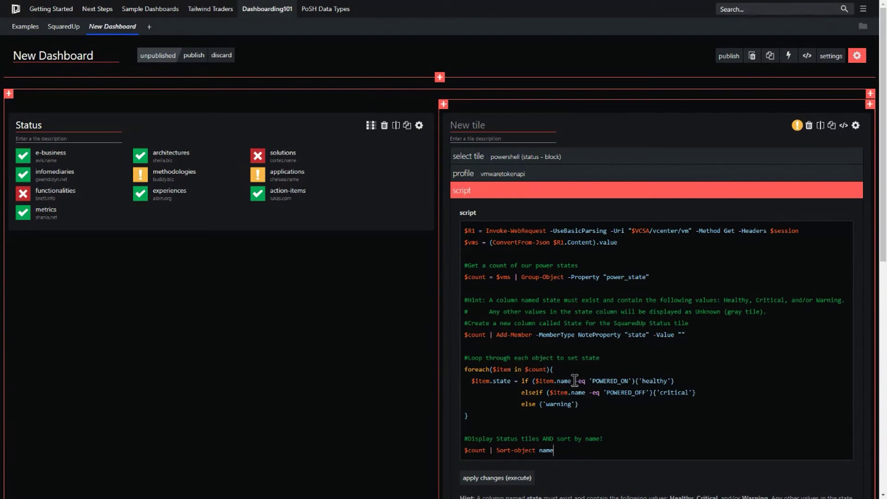
left_click_drag(593, 381, 661, 392)
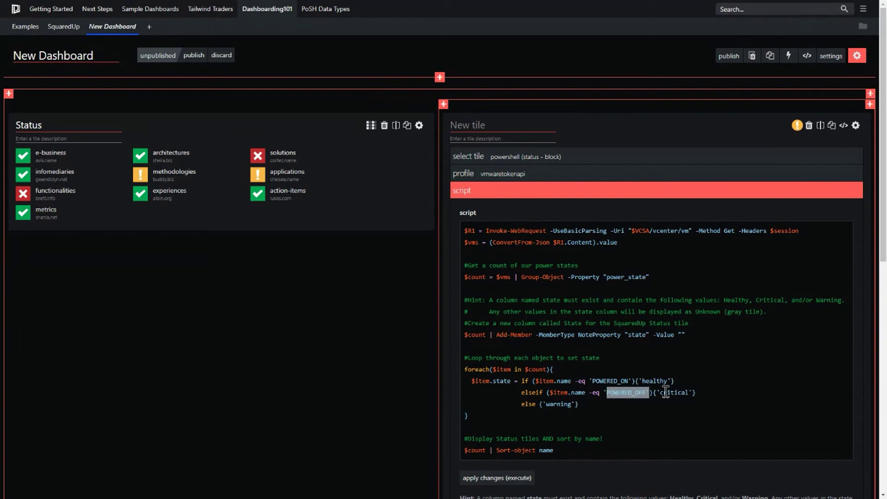
left_click(626, 392)
scroll(633, 406, "down", 2)
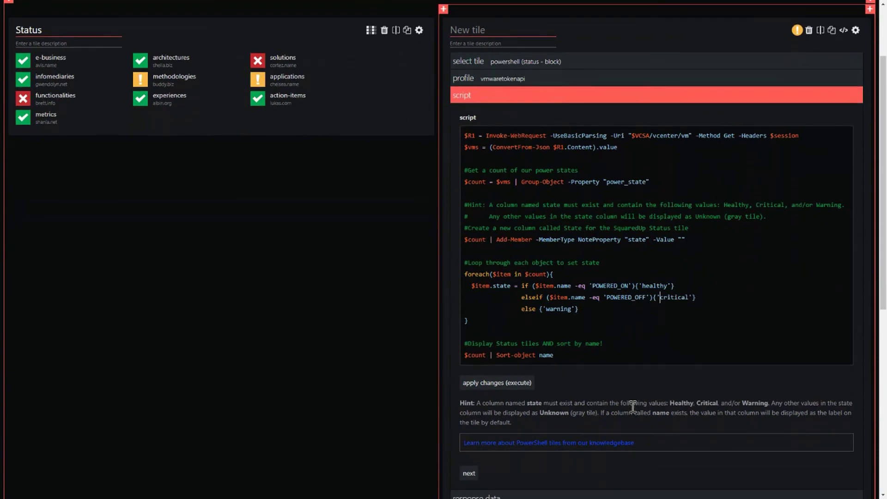
scroll(633, 406, "down", 3)
left_click(514, 248)
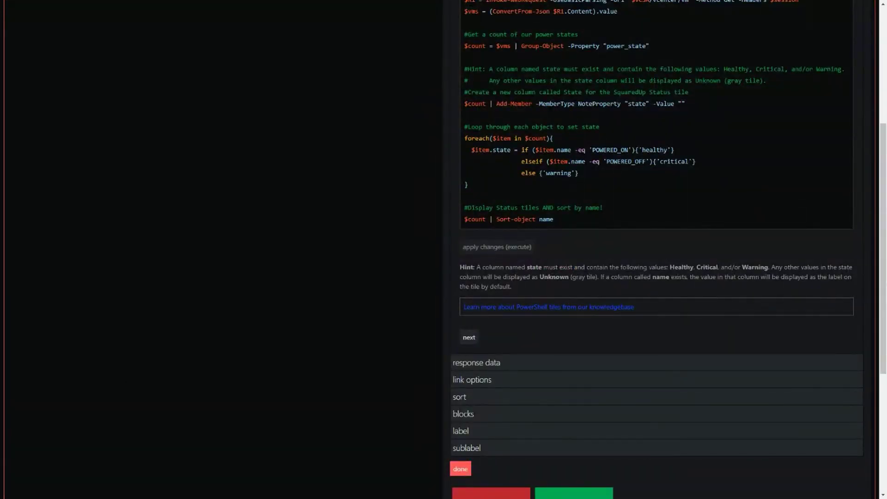
scroll(526, 384, "down", 2)
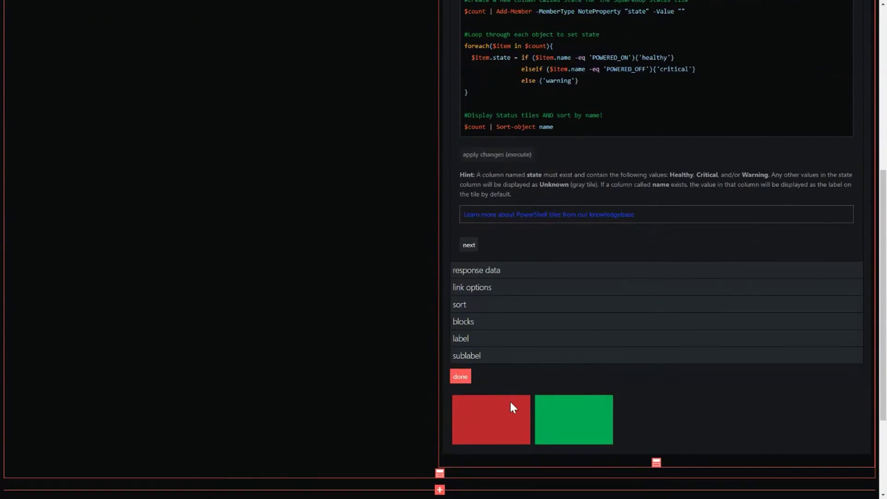
scroll(663, 346, "up", 7)
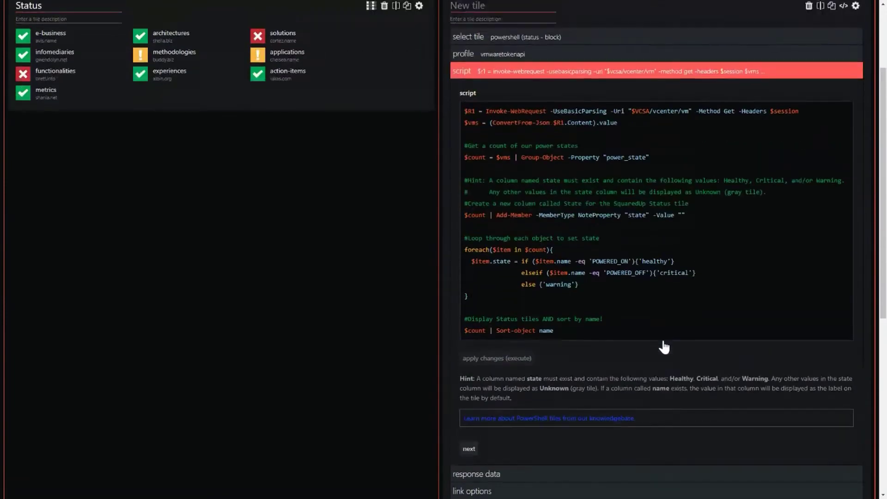
scroll(666, 340, "down", 5)
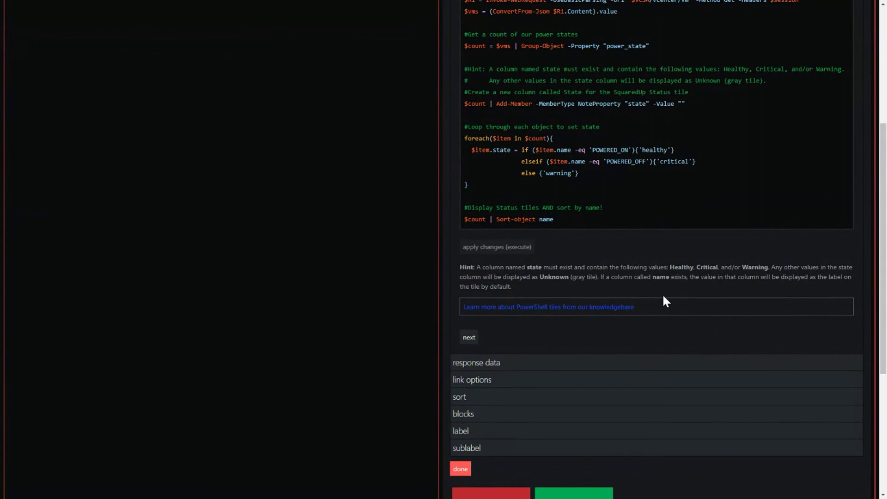
scroll(678, 313, "up", 2)
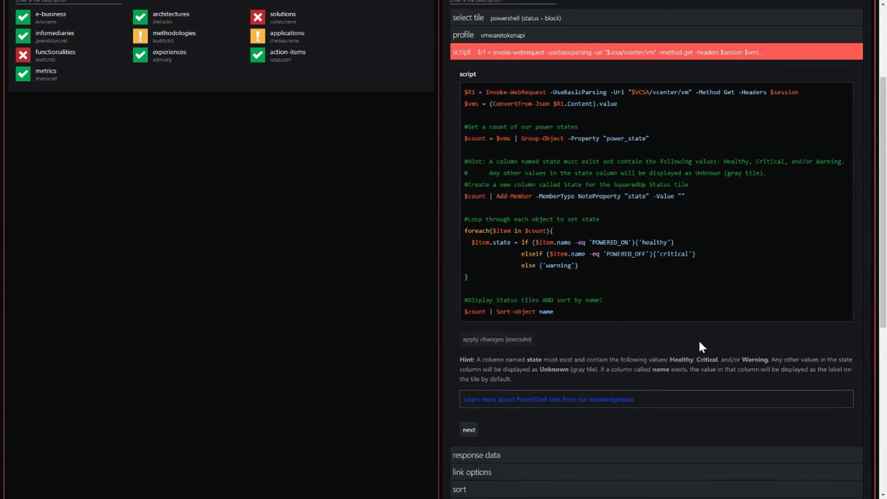
scroll(706, 341, "down", 3)
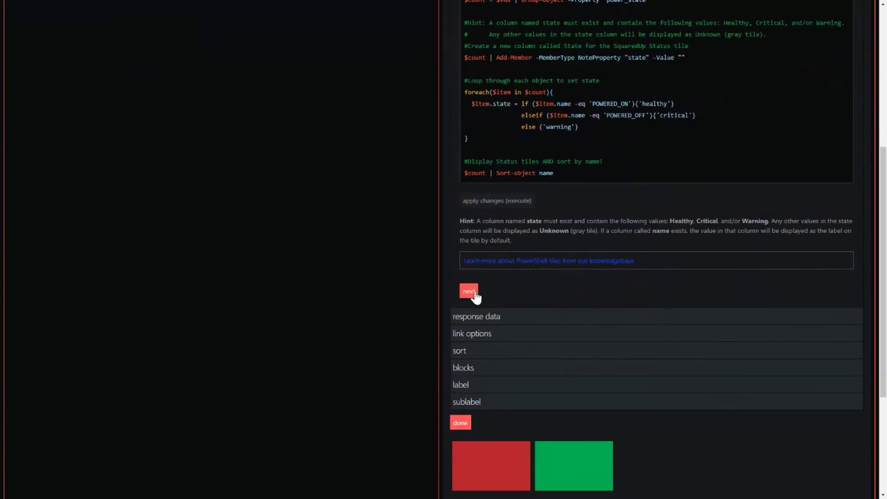
Review the script's response data, checking the count and name returned for each VM power state
scroll(531, 305, "up", 1)
left_click(469, 337)
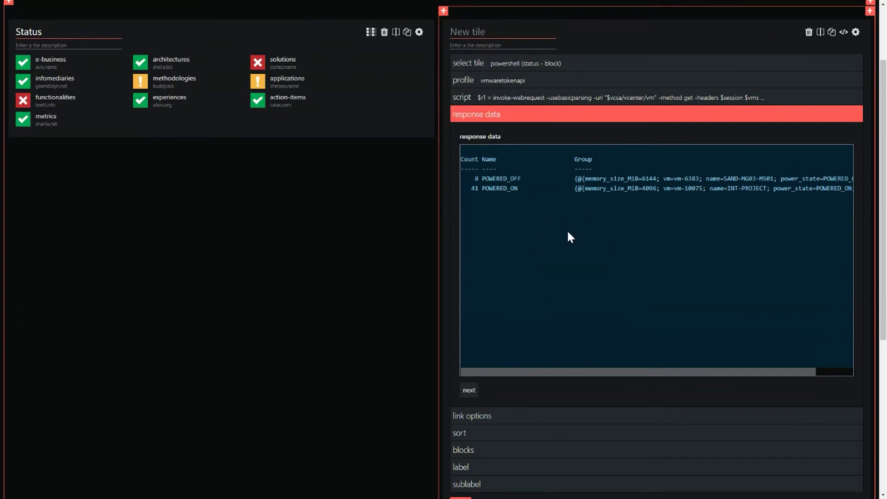
double_click(512, 188)
left_click_drag(525, 178, 476, 180)
left_click(476, 180)
scroll(528, 253, "down", 2)
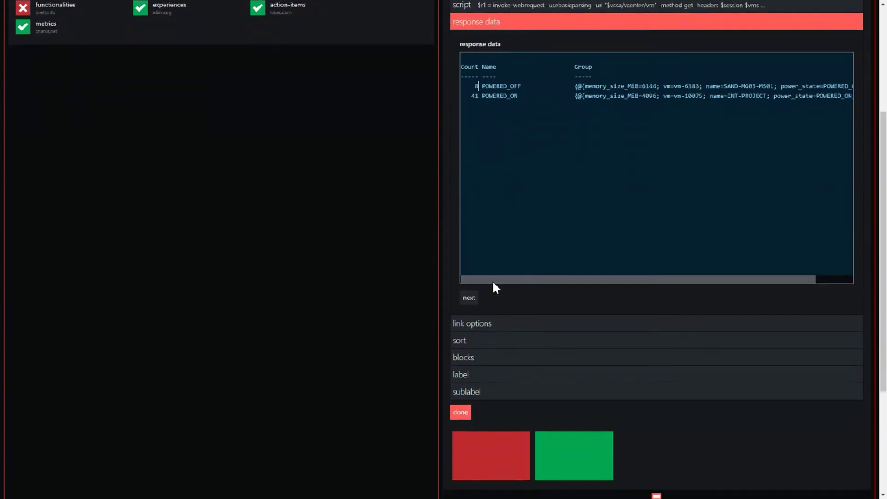
Keep the default link options and sort order, and arrange the status blocks in 2 columns
left_click(472, 298)
left_click(474, 166)
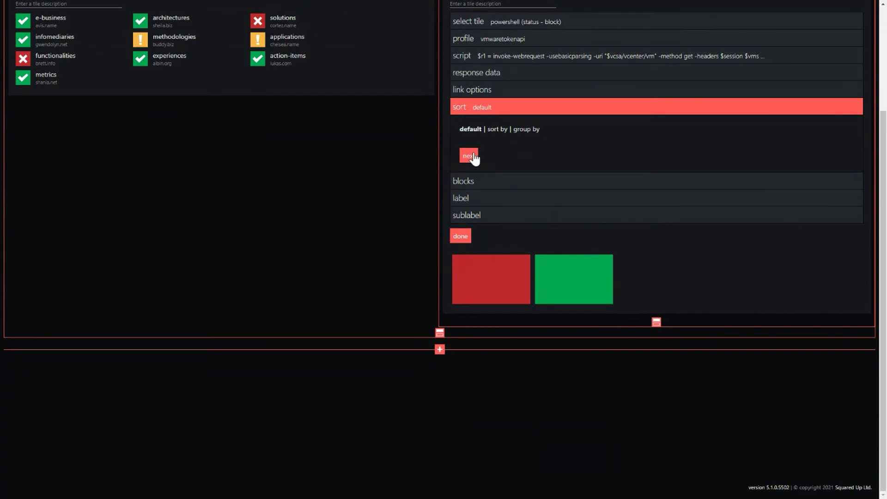
left_click(474, 155)
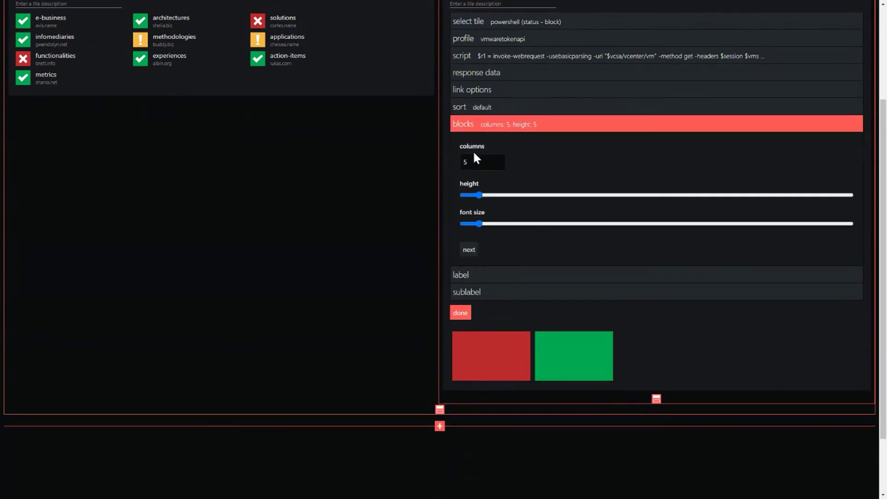
left_click(502, 163)
left_click(501, 164)
left_click(502, 164)
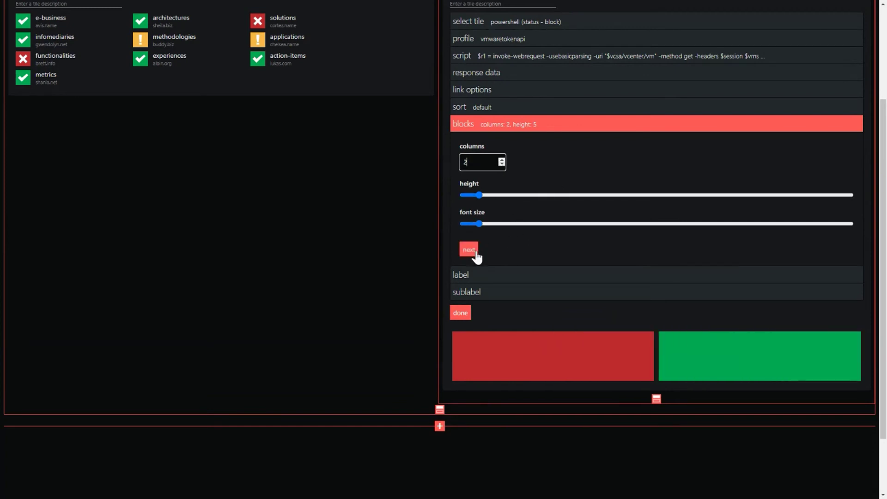
left_click(474, 276)
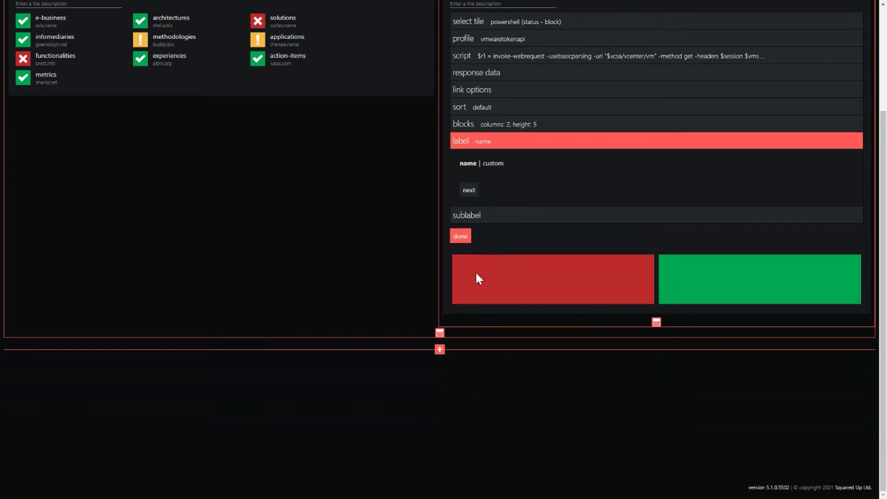
Replace the block label with a custom template that uses the {{properties.Name}} field
left_click(493, 163)
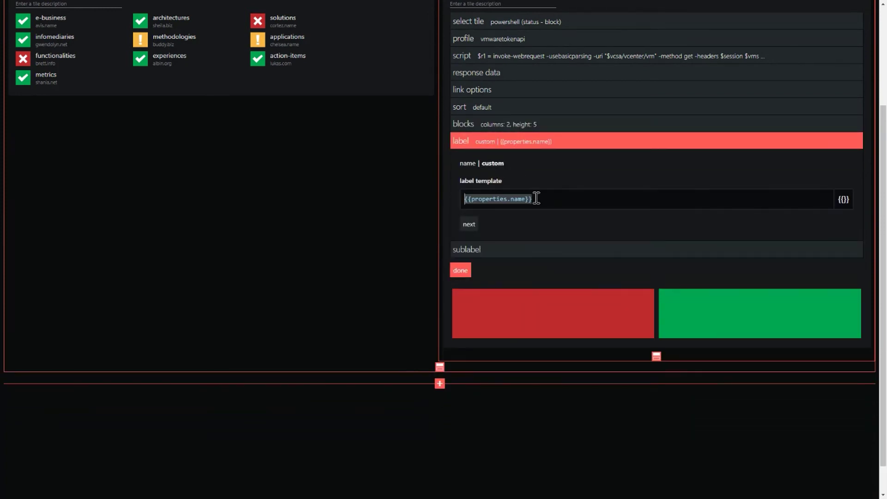
key("BackSpace")
left_click(847, 201)
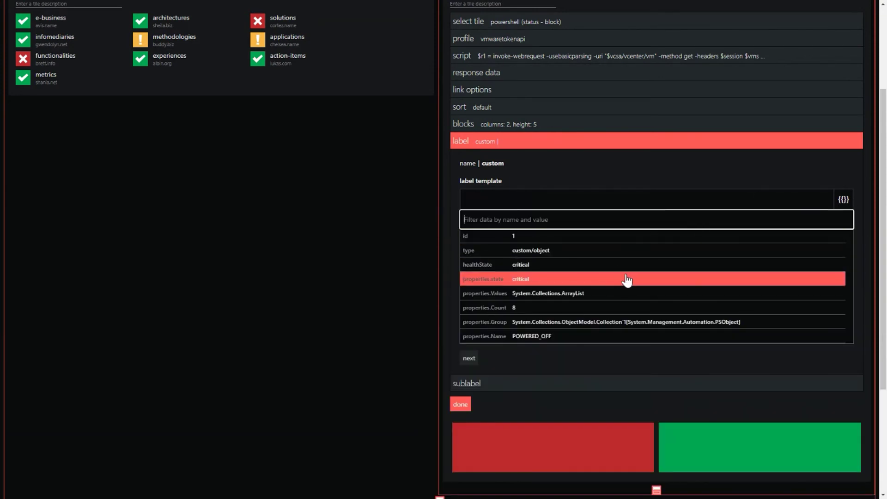
scroll(586, 277, "down", 1)
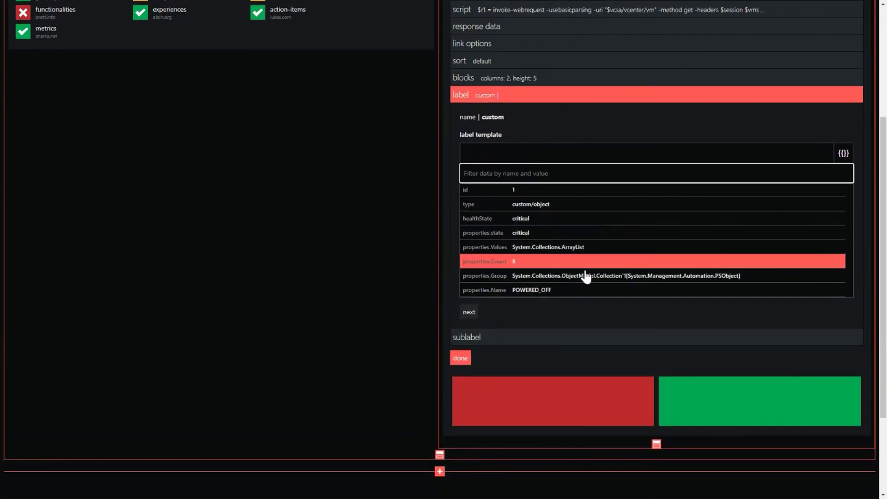
left_click(574, 291)
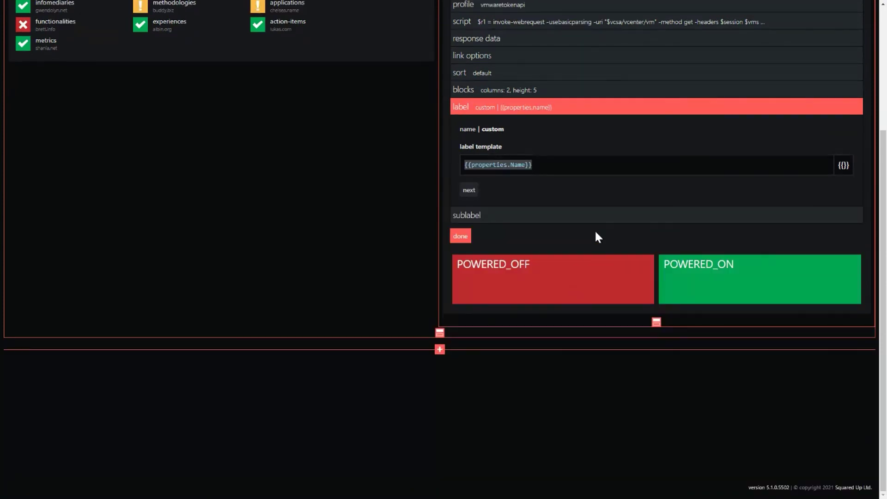
left_click(469, 190)
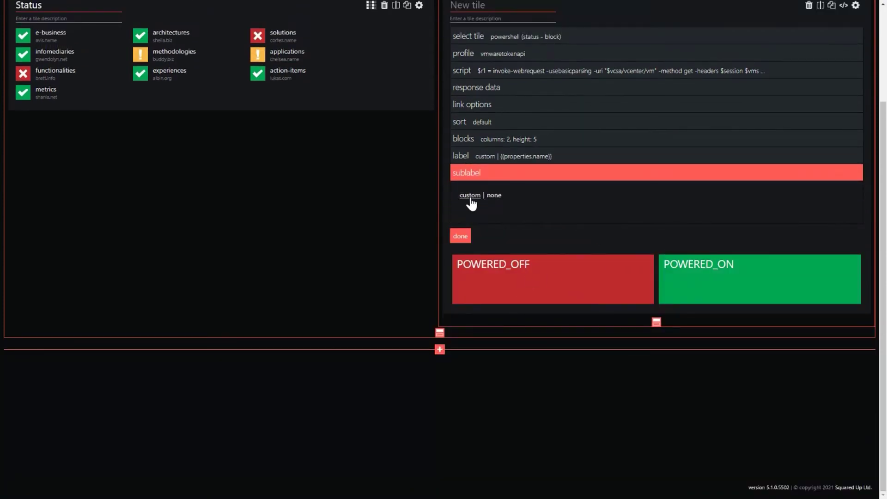
Add a custom sublabel to the blocks using the {{properties.Count}} field
left_click(470, 196)
left_click(843, 232)
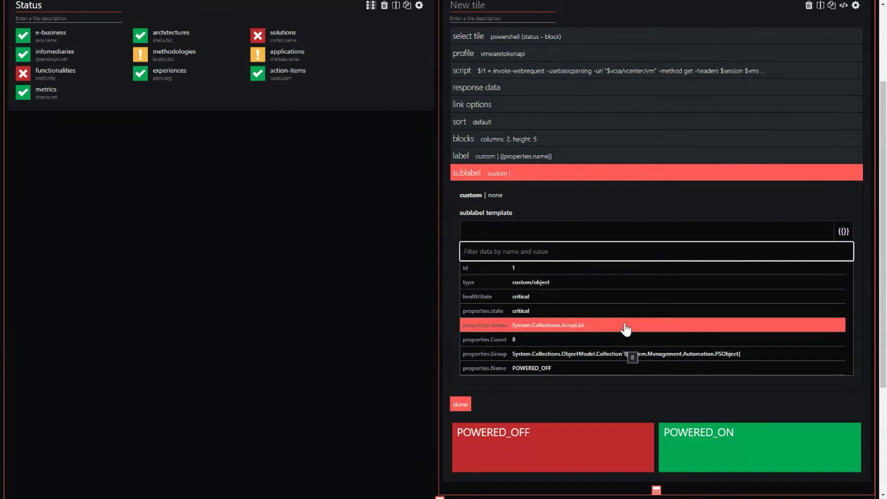
left_click(625, 339)
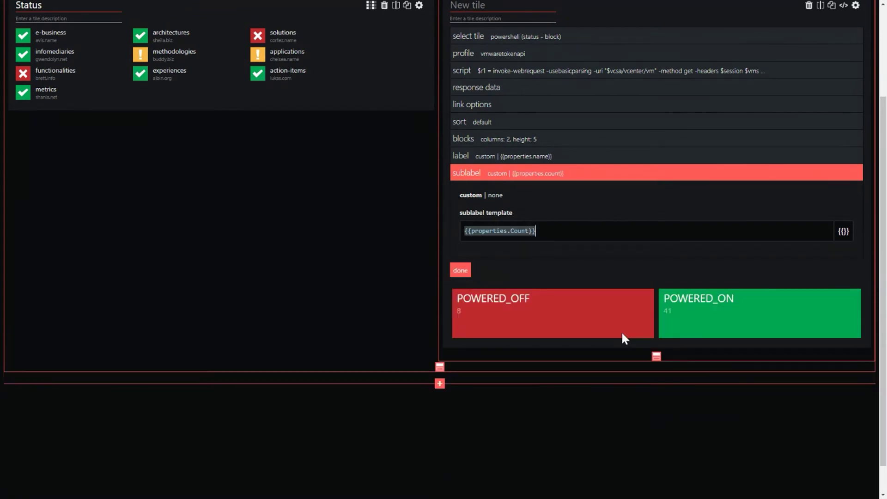
Increase the blocks' font size, finish the tile configuration, and title the tile VM Power Status
left_click(499, 145)
left_click_drag(478, 238, 550, 238)
left_click(461, 328)
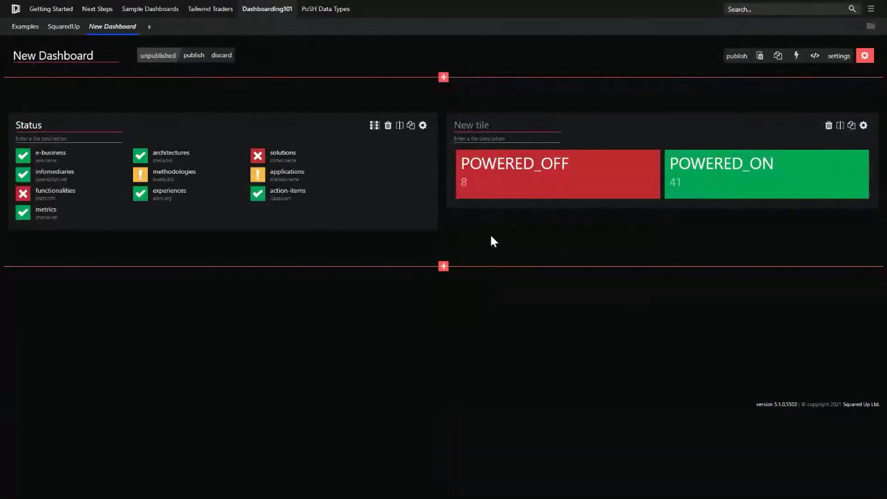
left_click(484, 131)
type("VM ")
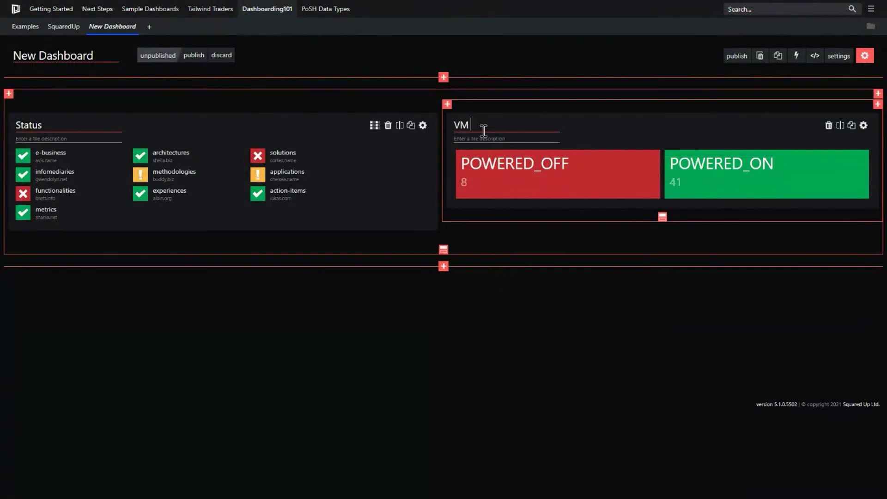
type("Power Status")
Add a tile below VM Power Status and configure it as Splunk (Line Graph) with the Splunk (Dedicated) provider
left_click(661, 217)
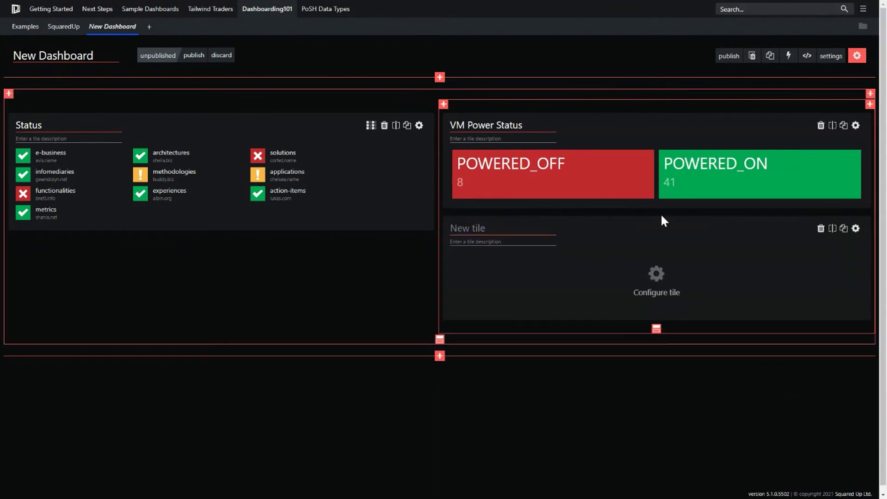
left_click(656, 277)
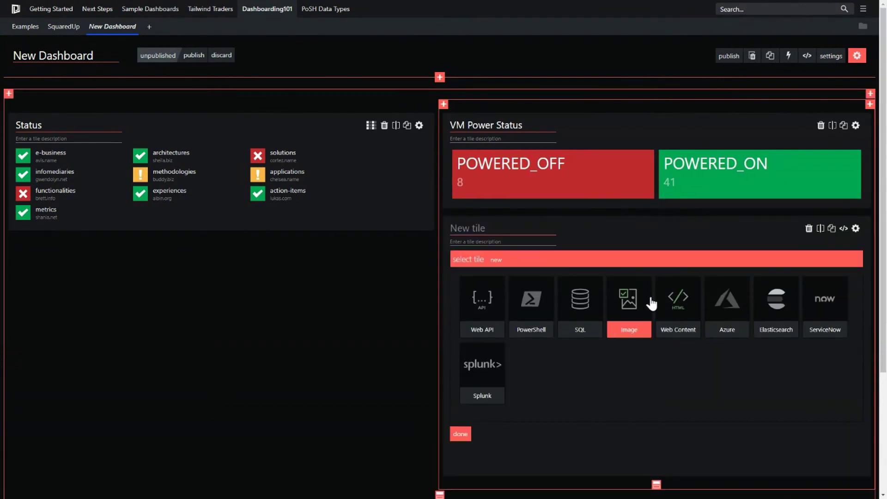
left_click(492, 362)
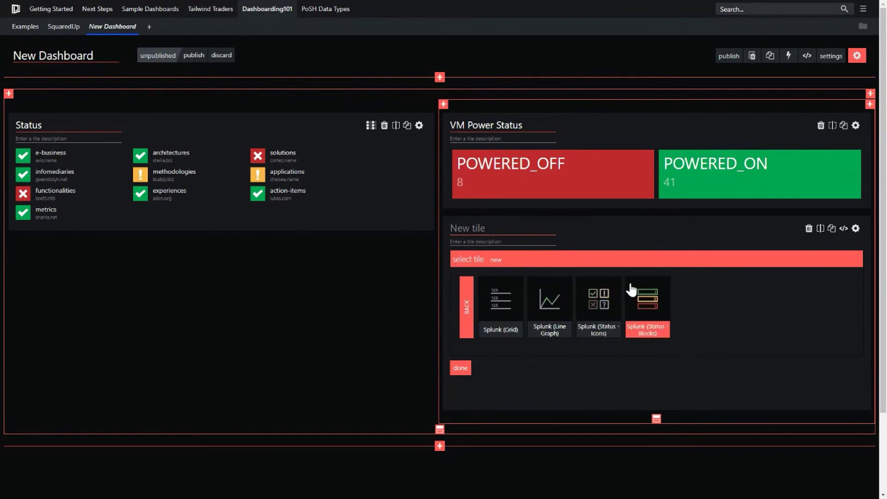
left_click(553, 305)
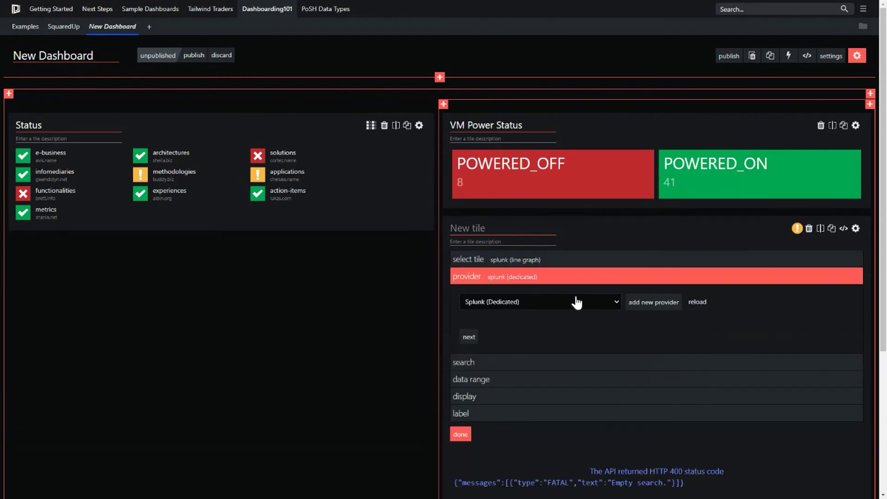
scroll(570, 315, "down", 1)
left_click(575, 261)
left_click(540, 277)
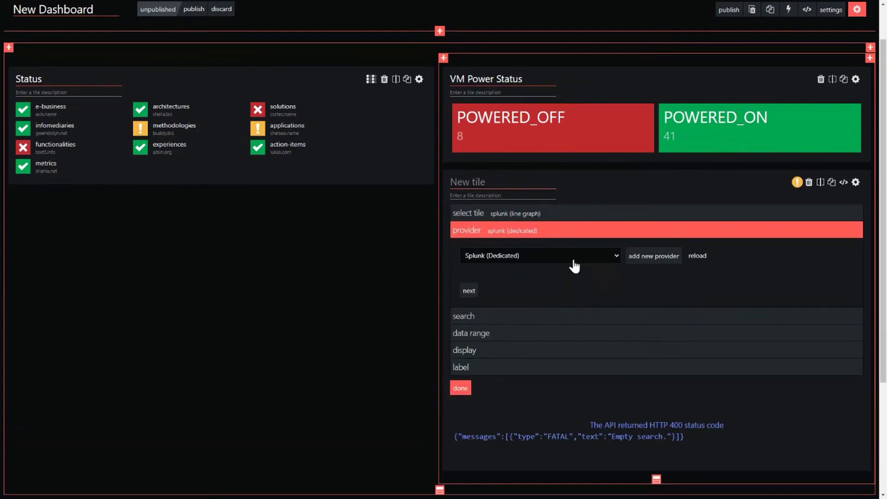
scroll(509, 277, "down", 1)
left_click(475, 248)
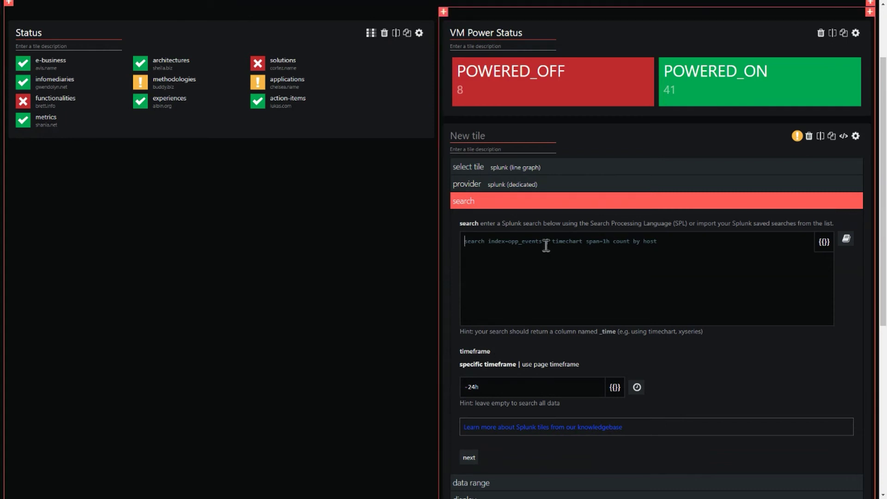
Import the Splunk saved search Errors in the last 24 hours and preview its line graph
left_click(846, 240)
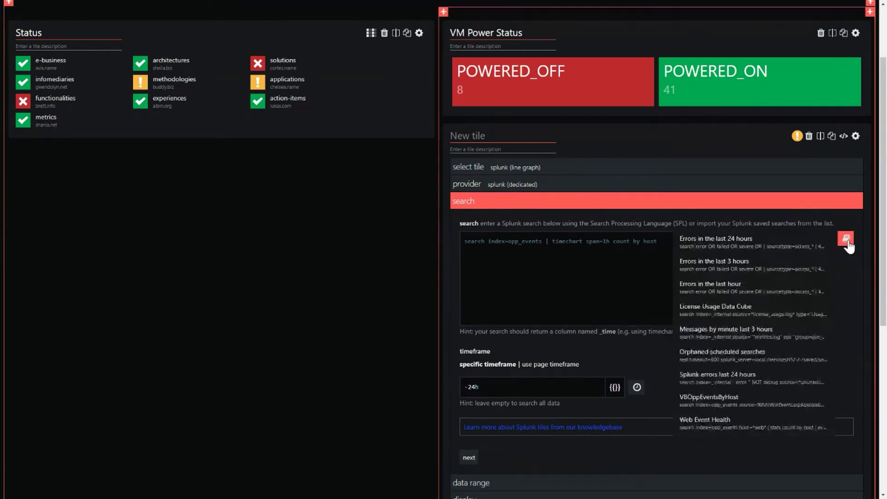
left_click(739, 244)
left_click(846, 241)
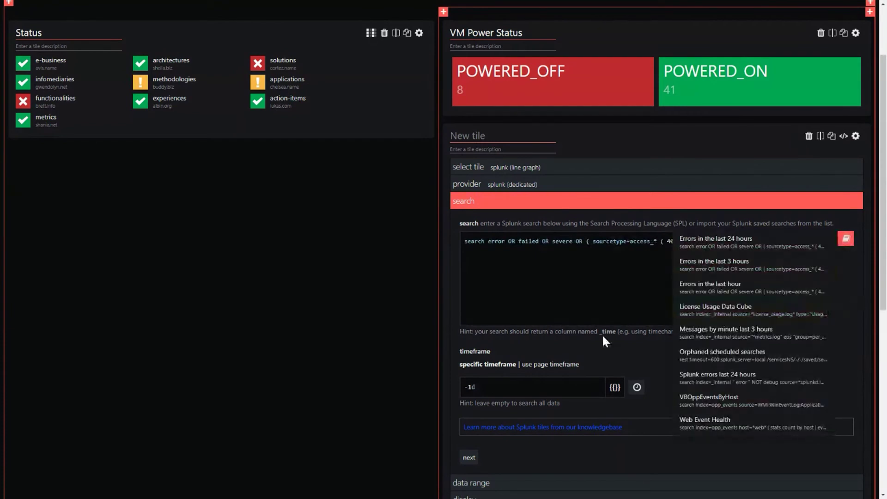
scroll(626, 302, "down", 4)
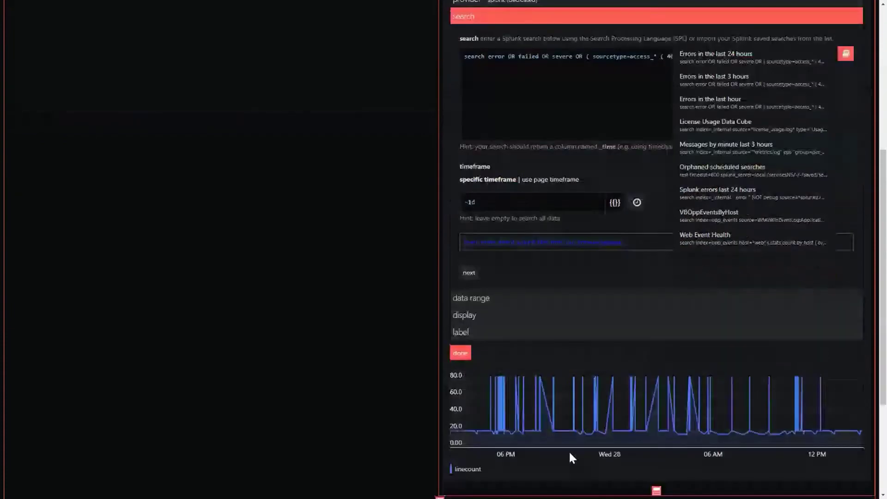
scroll(628, 318, "up", 3)
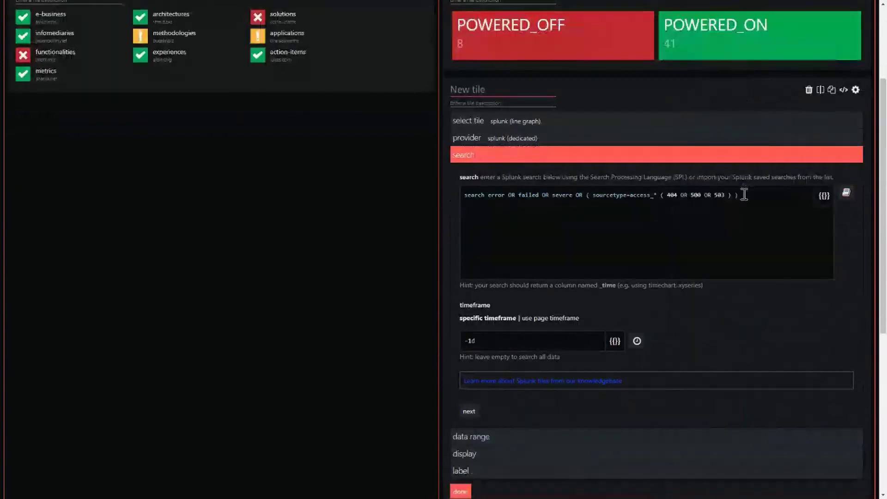
Replace the Splunk search with "search index=opp_events source=WMI:WinEventLog:Application | bin span=30m _time | stats count by host,_time"
left_click_drag(742, 194, 468, 200)
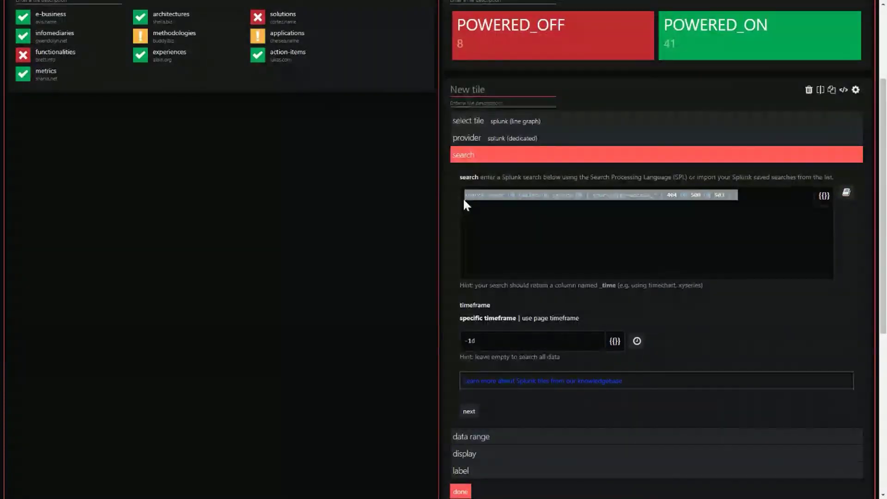
type("search index=opp_events source=WMI:WinEventLog:Application | bin span=30m _time | stats count by host,_time")
scroll(727, 294, "down", 2)
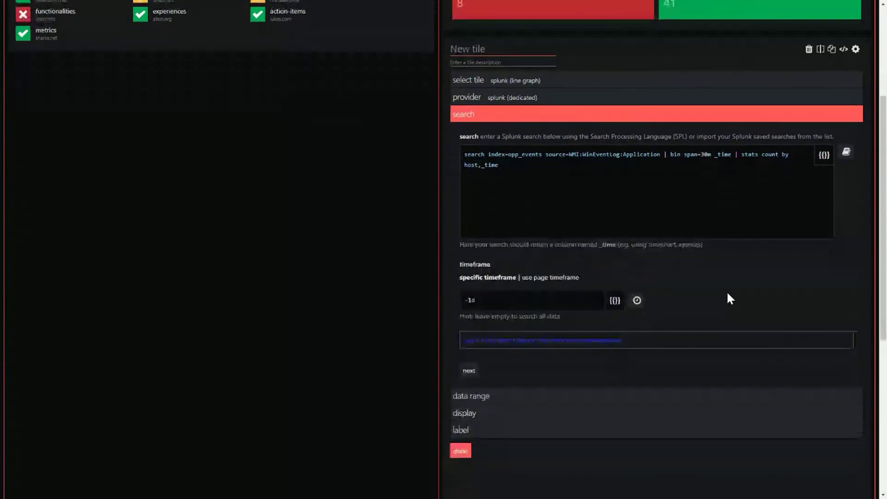
scroll(678, 245, "down", 1)
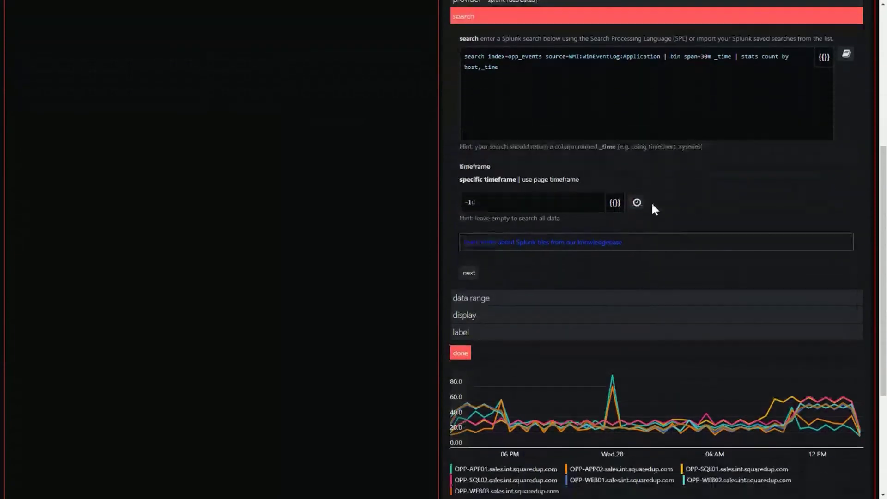
Try a -1mon timeframe for the Splunk search, and switch it to use the page timeframe instead
left_click(636, 203)
left_click(564, 249)
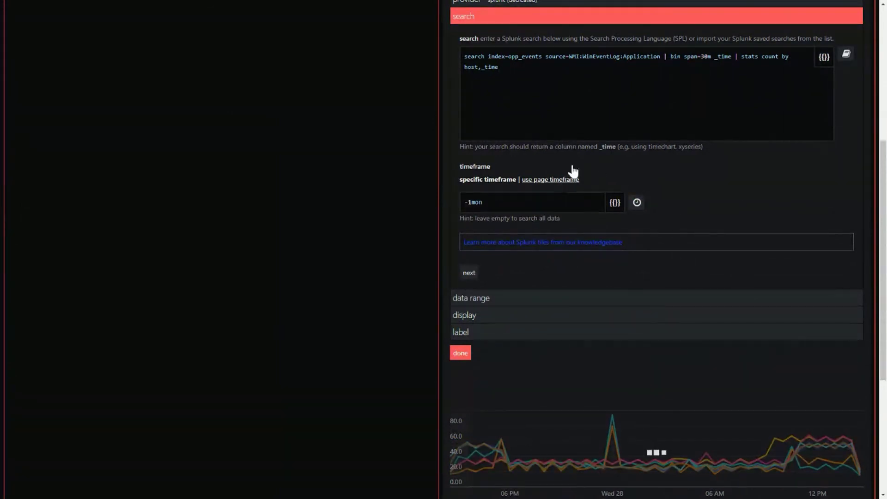
left_click(544, 180)
Leave dashboard editing and set the page timeframe to the last 7 days
scroll(721, 224, "up", 5)
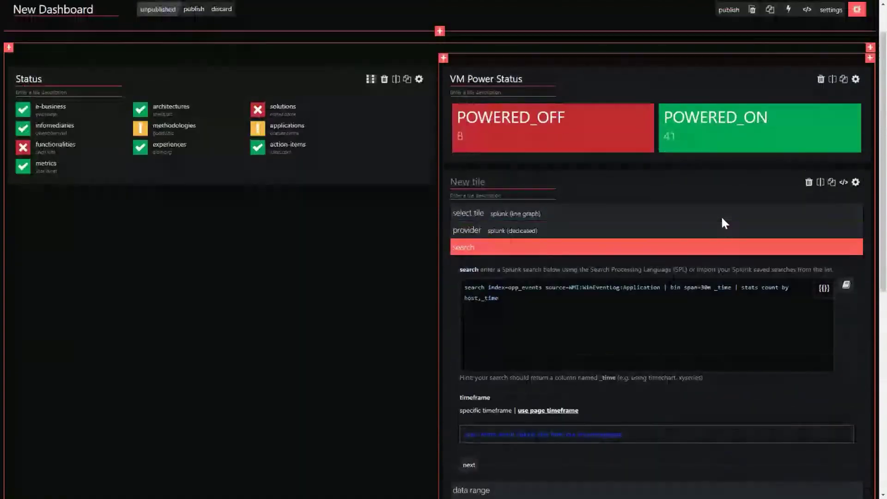
left_click(857, 53)
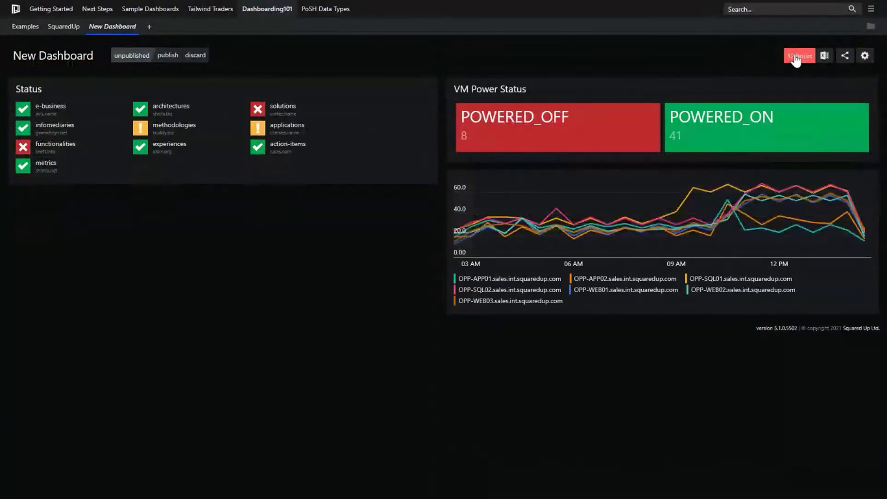
left_click(795, 59)
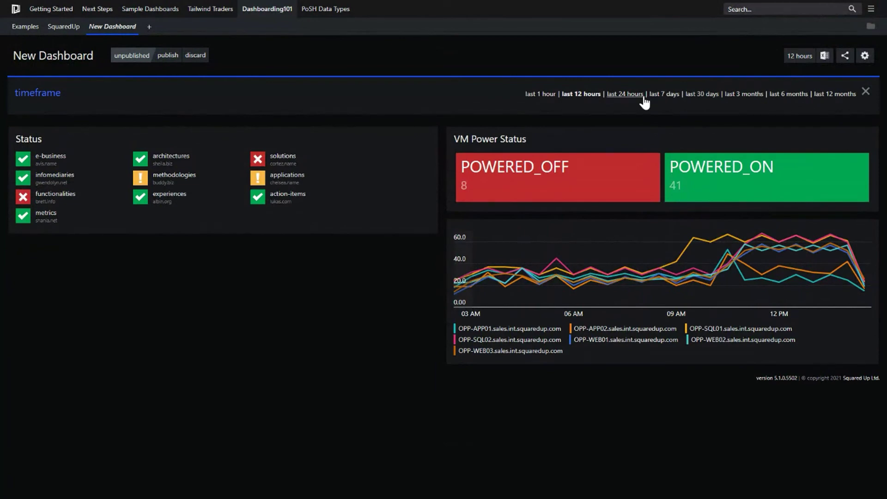
left_click(658, 95)
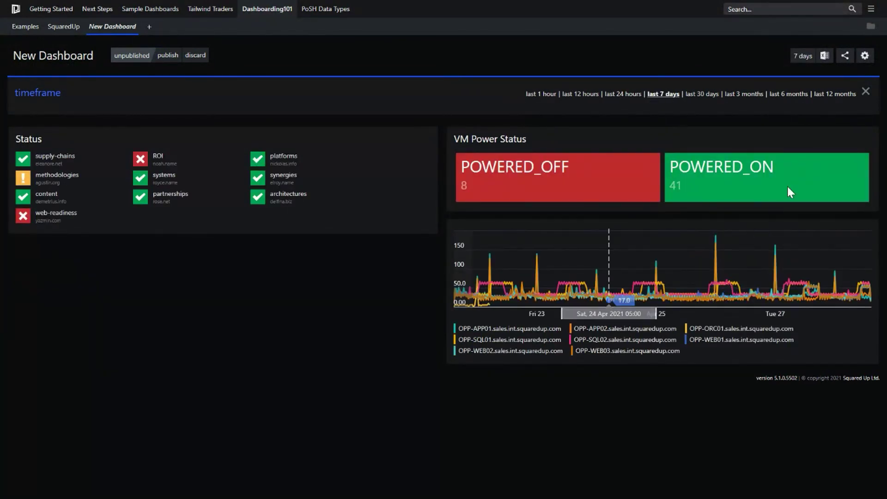
Reopen the dashboard's Splunk line graph for editing and switch its search to a specific timeframe of -24h
left_click(865, 56)
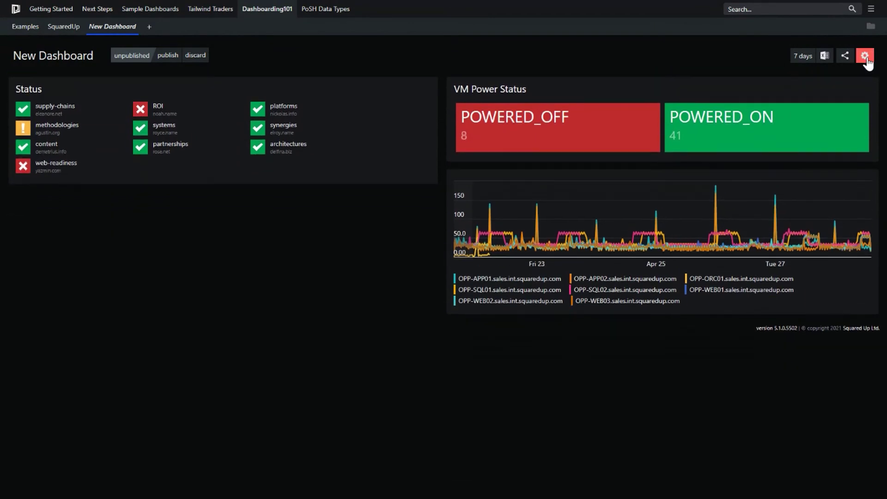
left_click(856, 229)
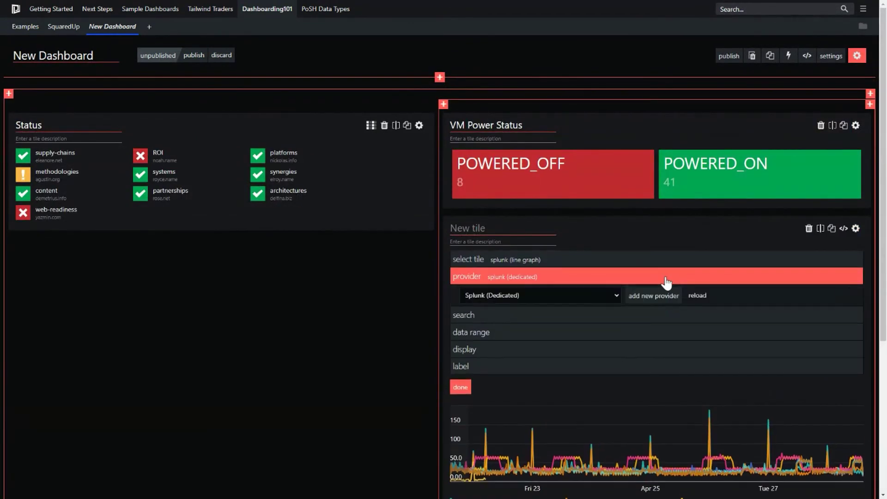
scroll(545, 259, "down", 3)
left_click(545, 228)
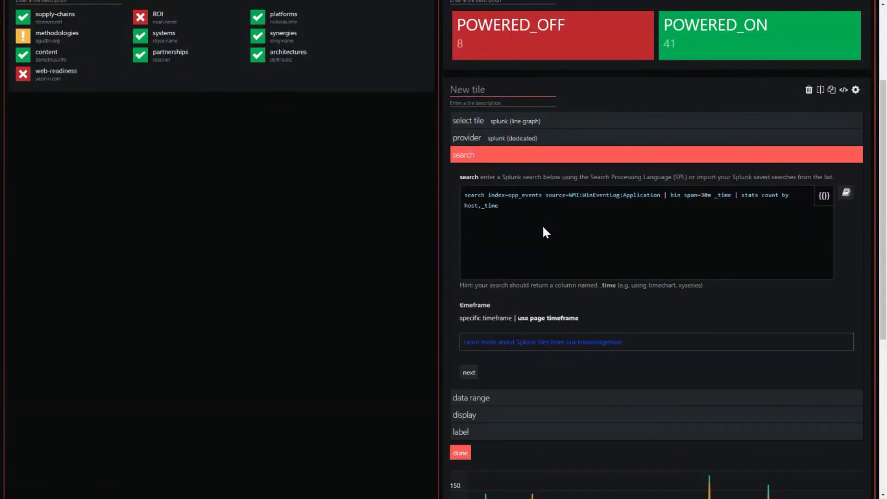
left_click(499, 323)
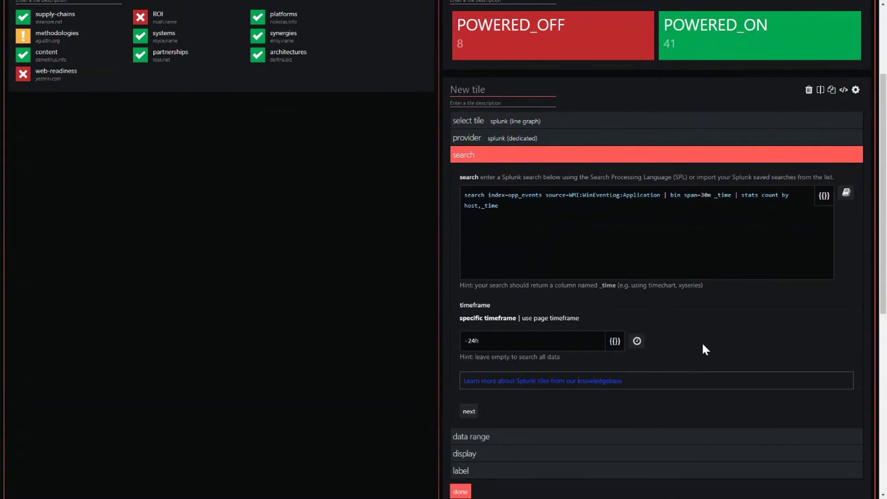
scroll(702, 342, "down", 5)
left_click(469, 226)
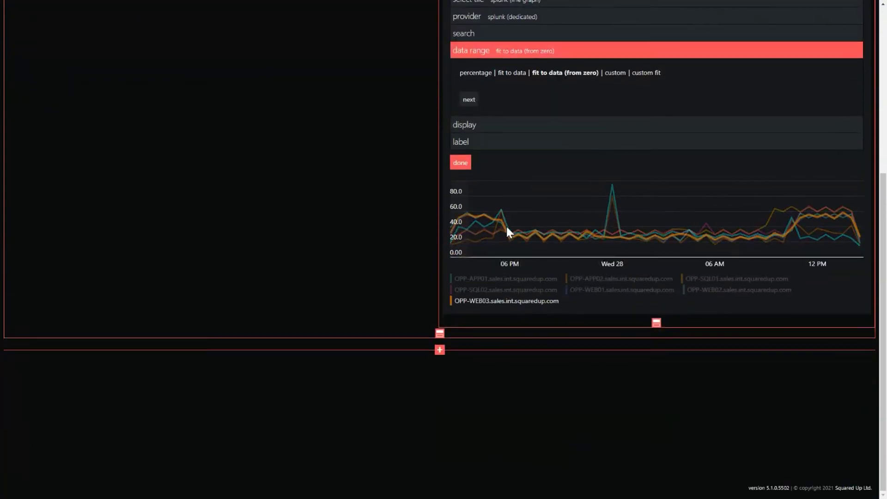
Look through the line graph's data range and label settings, hiding the legend and showing it again
scroll(506, 224, "up", 2)
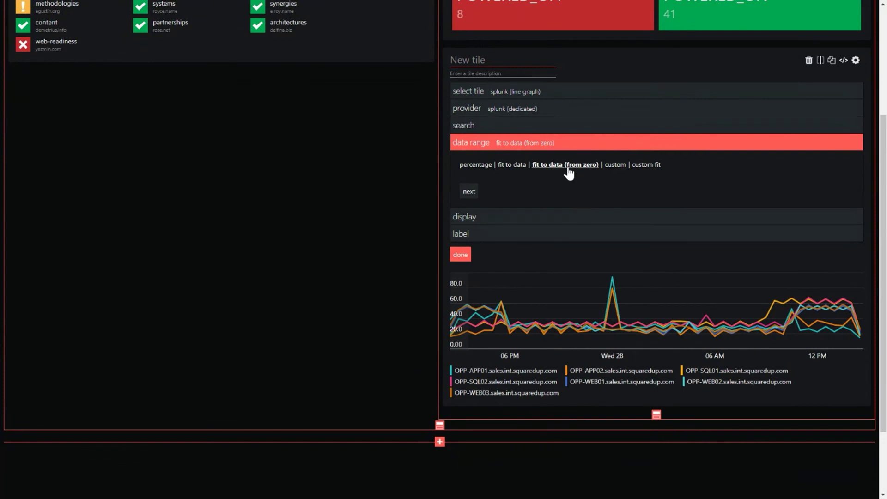
left_click(471, 217)
left_click(466, 243)
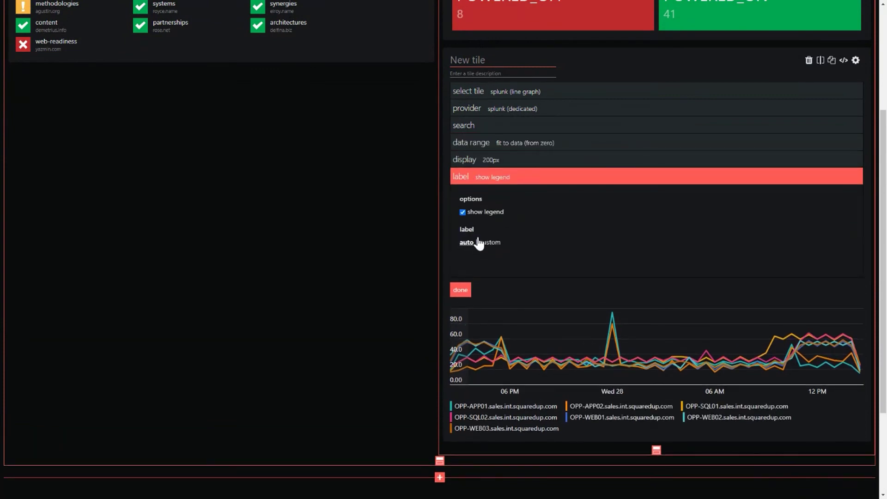
left_click(462, 212)
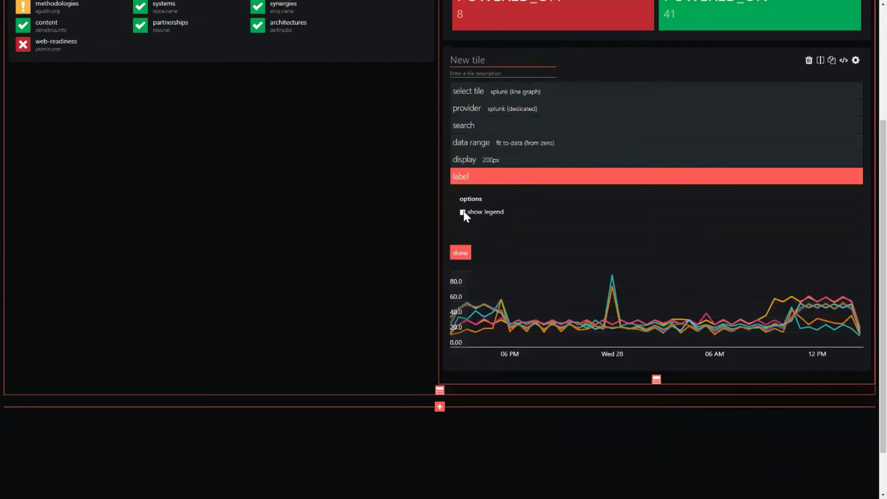
left_click(463, 212)
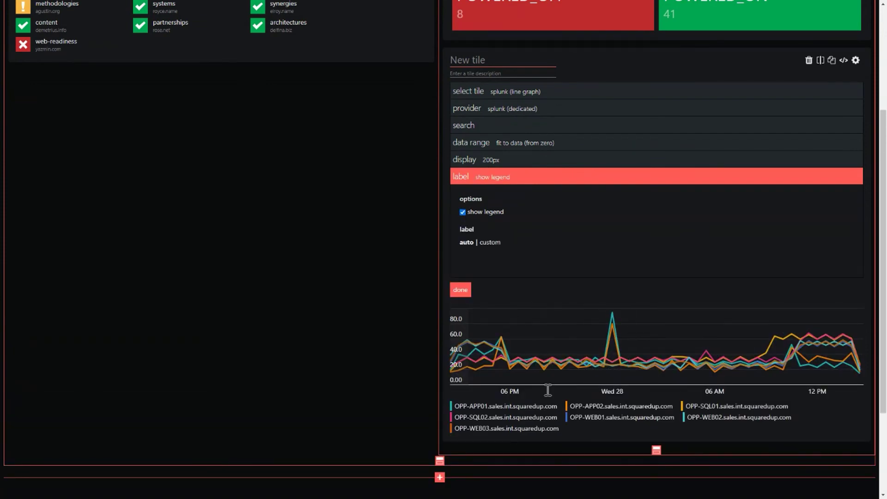
Switch the line graph's legend to a custom label, try {{displayName}} as the template, and clear it
left_click(491, 243)
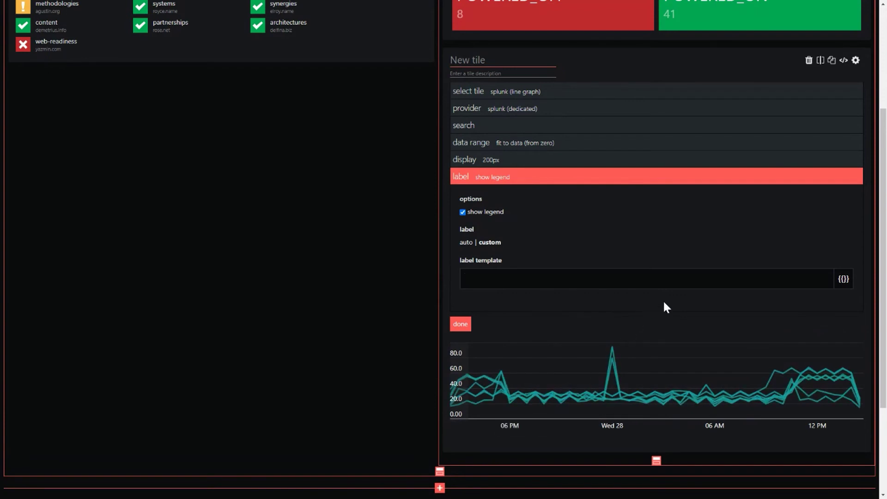
left_click(842, 281)
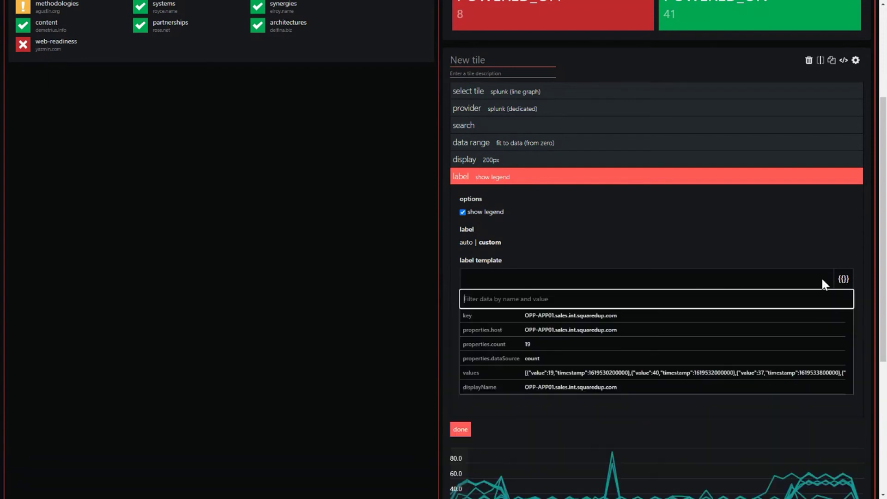
left_click(643, 388)
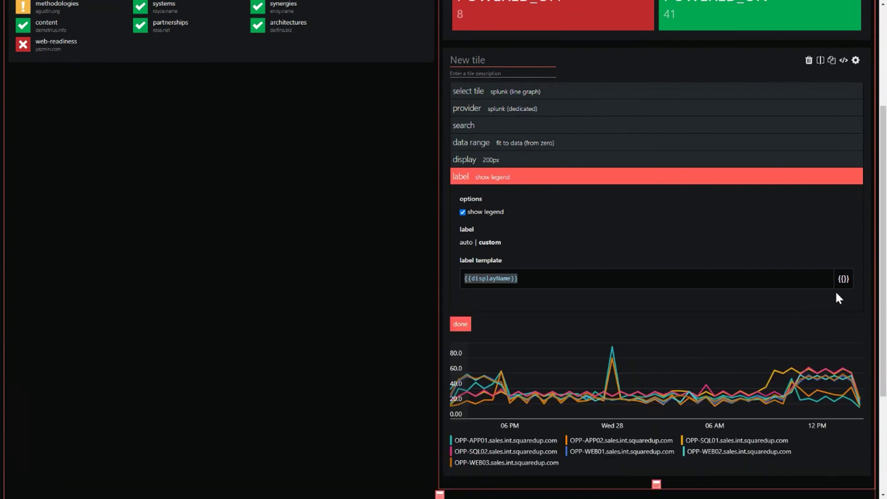
left_click(512, 279)
key("BackSpace")
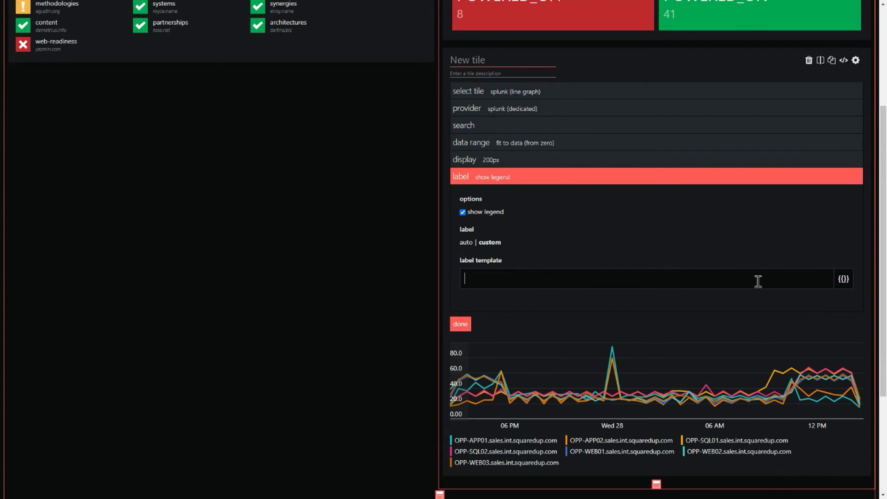
Set the label template to {{properties.host.split('.')[0]}} so the legend shows only short host names
left_click(844, 279)
left_click(665, 331)
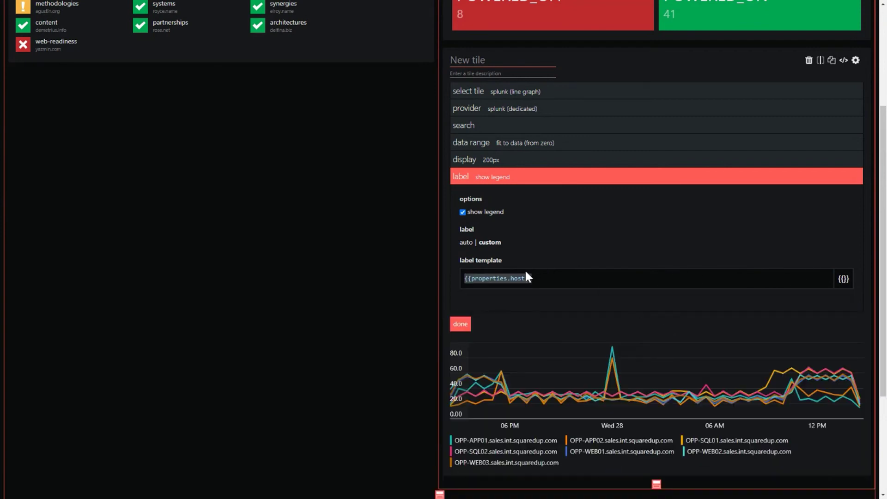
type(".split")
type("()")
type("'.'")
key("Right")
type("[]")
key("Left")
type("0")
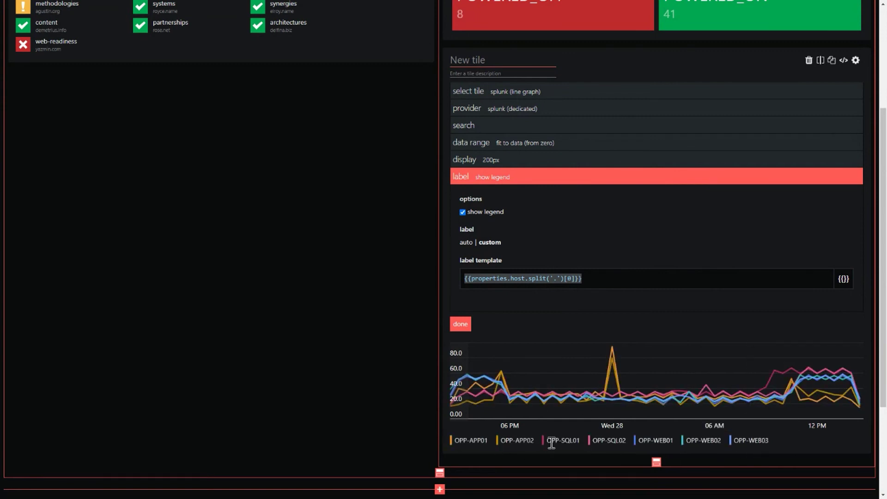
Finish configuring the Splunk line graph and title its tile Host Events
left_click(462, 325)
scroll(484, 335, "up", 5)
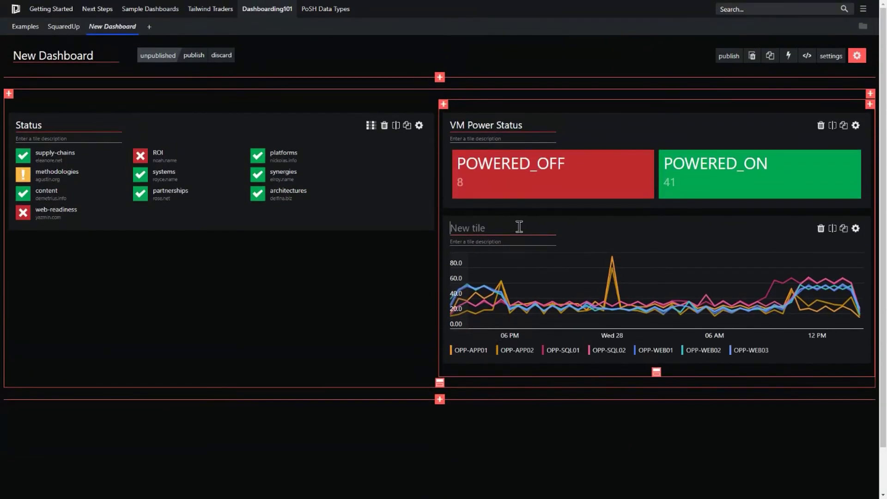
left_click(519, 226)
type("Host Events")
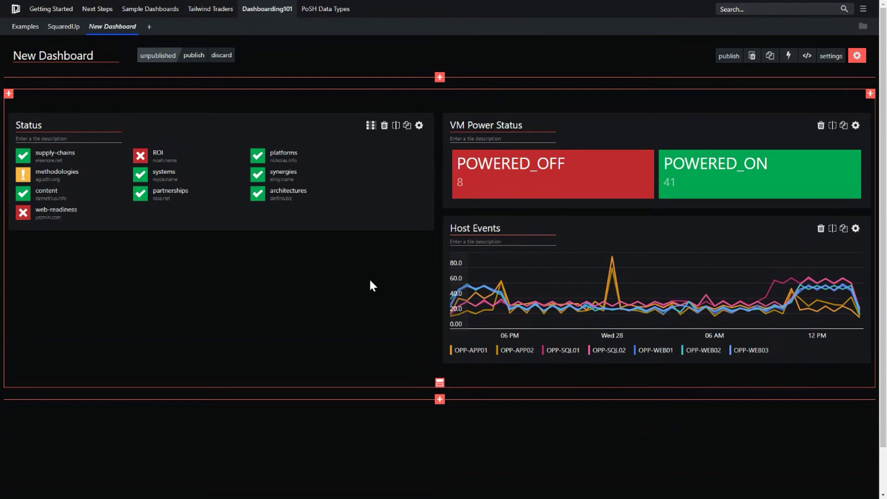
Add a new tile beneath the Status tile and make it an Elasticsearch donut
left_click(221, 240)
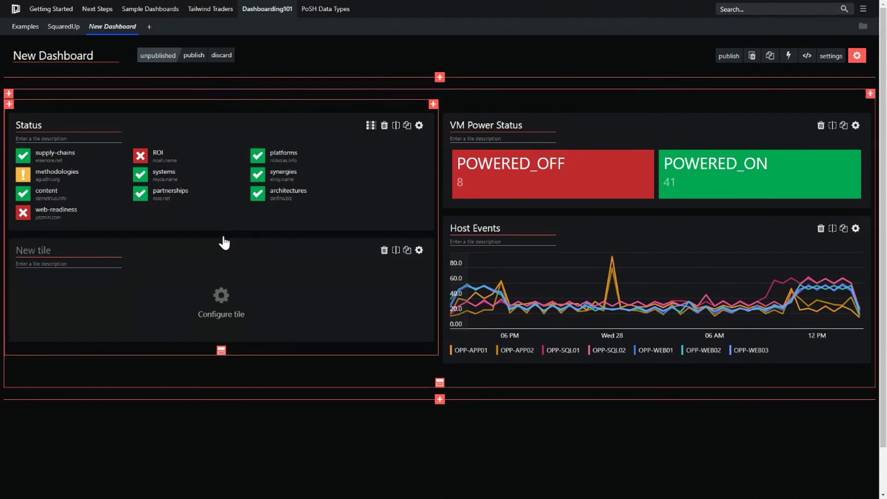
left_click(222, 298)
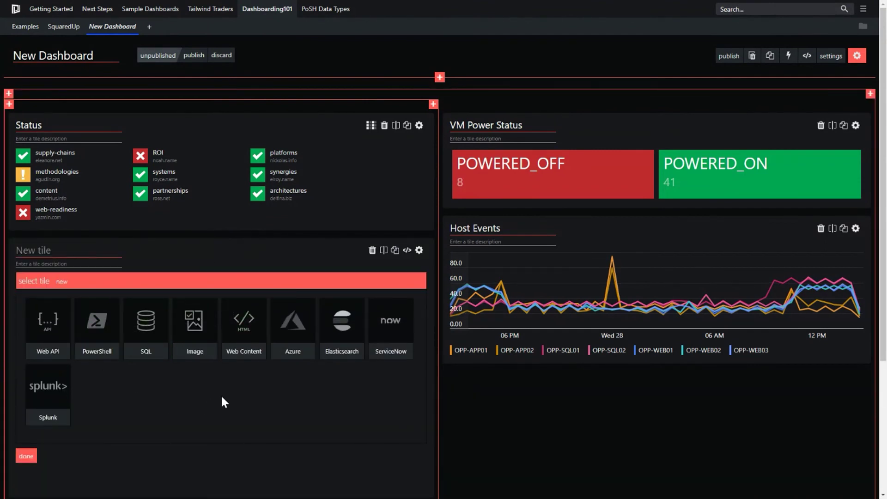
scroll(218, 395, "down", 1)
left_click(350, 282)
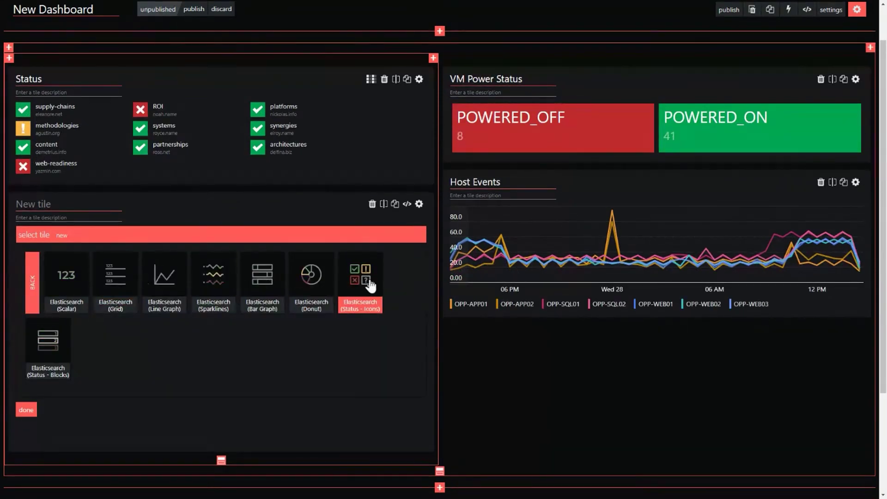
left_click(312, 277)
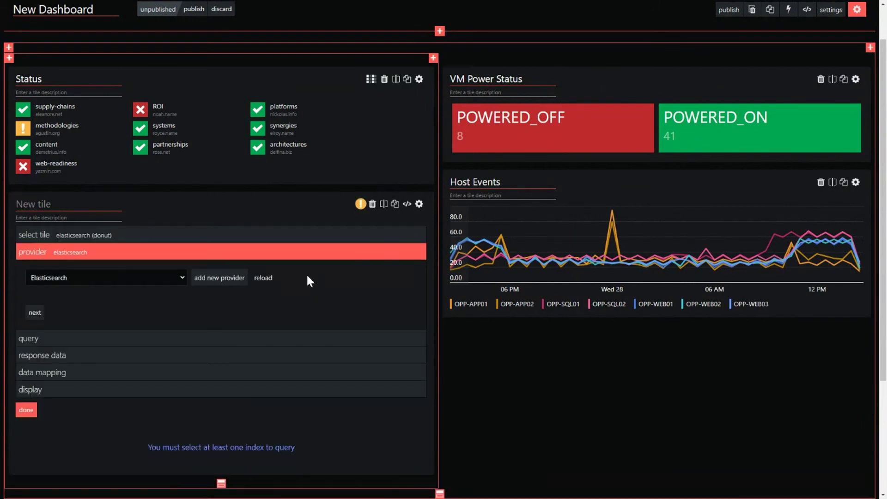
Keep Elasticsearch as the donut's provider and select the kibana_sample_data_logs index for its query
left_click(139, 279)
left_click(141, 283)
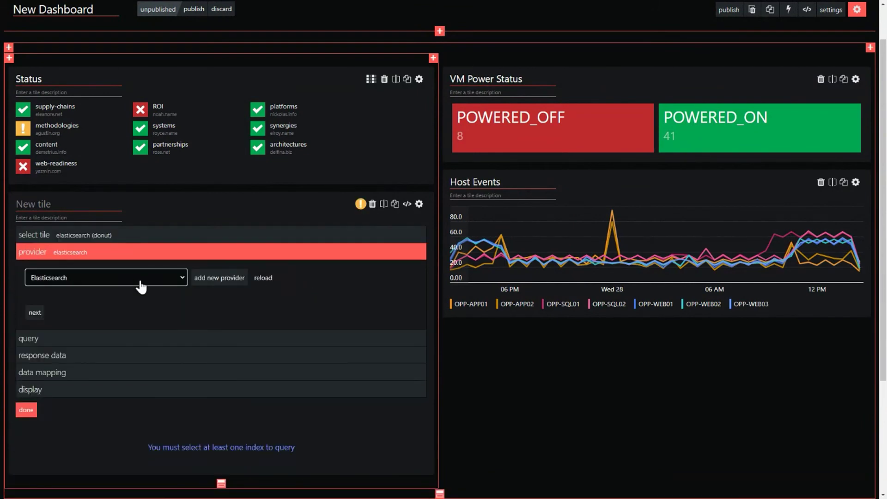
left_click(36, 315)
scroll(117, 329, "down", 1)
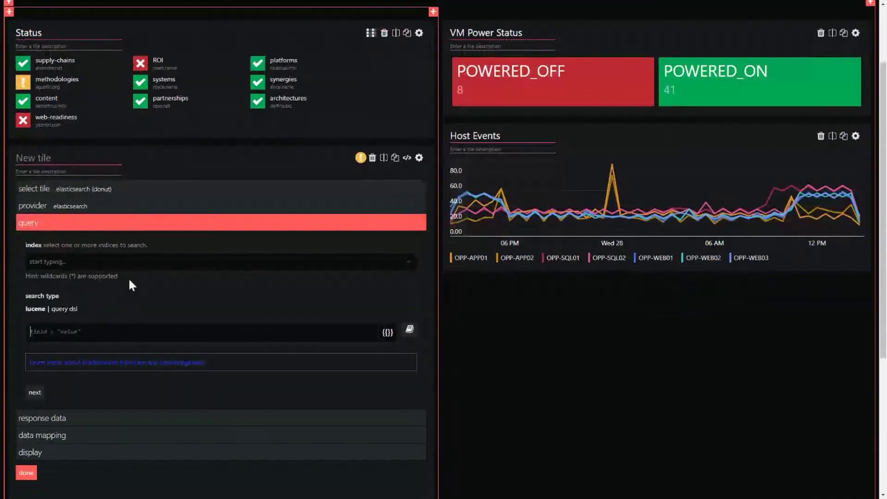
left_click(145, 262)
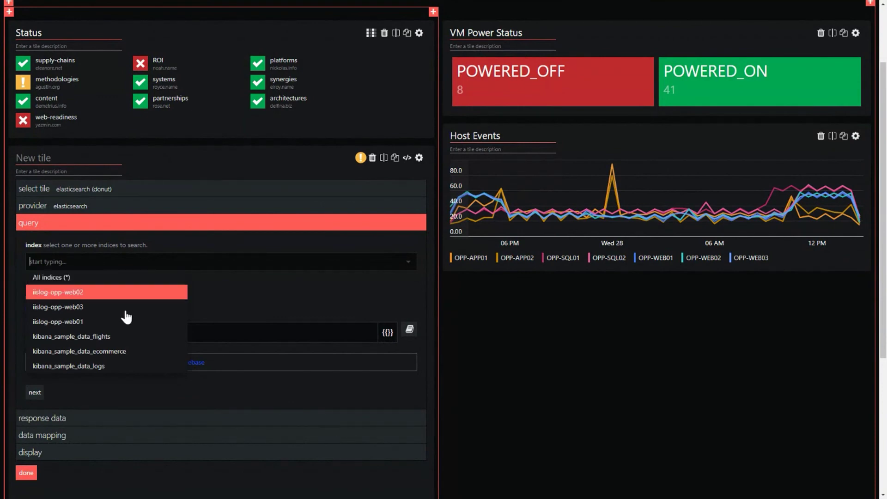
left_click(111, 366)
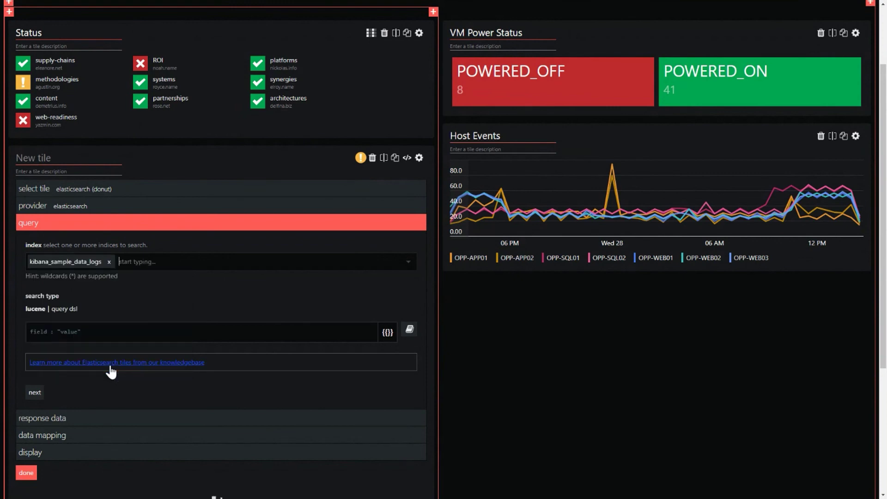
Compare the search types, keep lucene, and enter the query "tags : login" before moving on to the response data
left_click(96, 297)
left_click(62, 310)
left_click(39, 309)
scroll(166, 279, "down", 1)
type("tag")
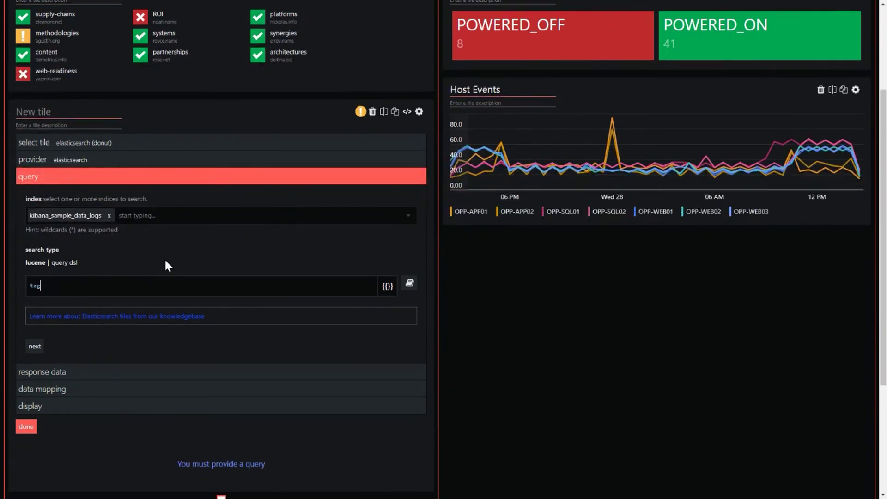
type("s : login")
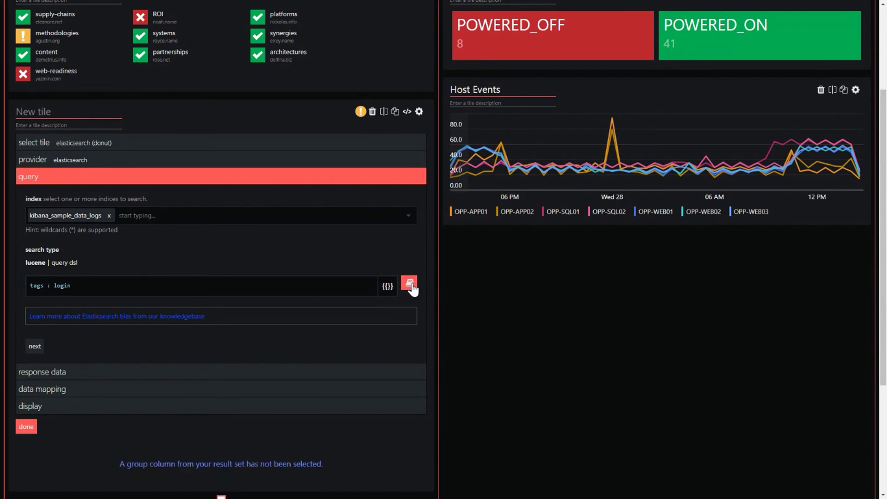
left_click(35, 347)
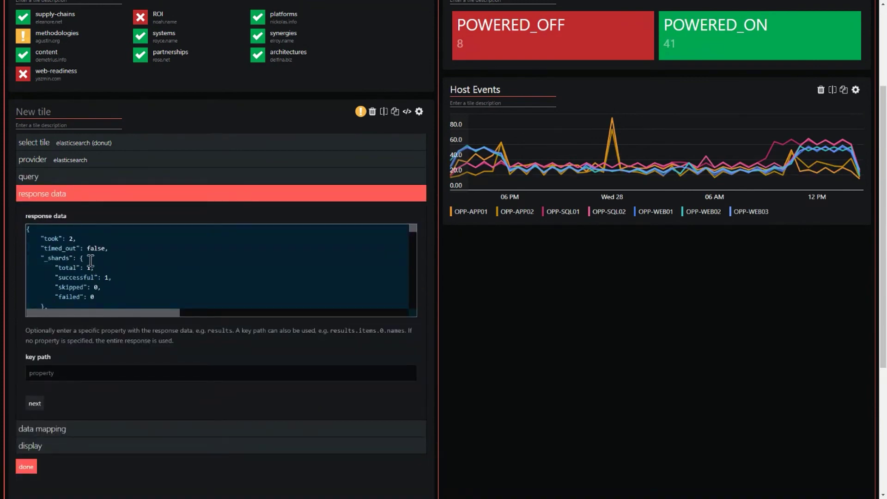
Examine the Elasticsearch response data for the hits structure and the machine's os property
scroll(93, 260, "down", 2)
scroll(94, 260, "down", 2)
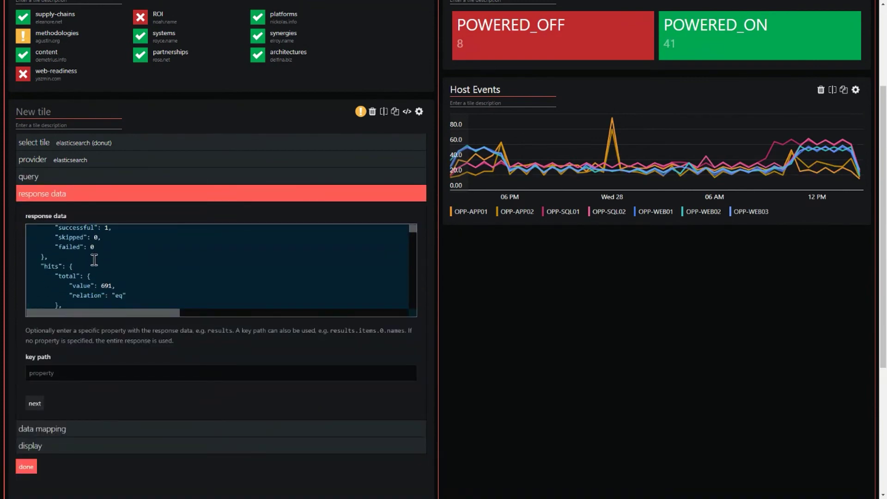
scroll(101, 259, "up", 2)
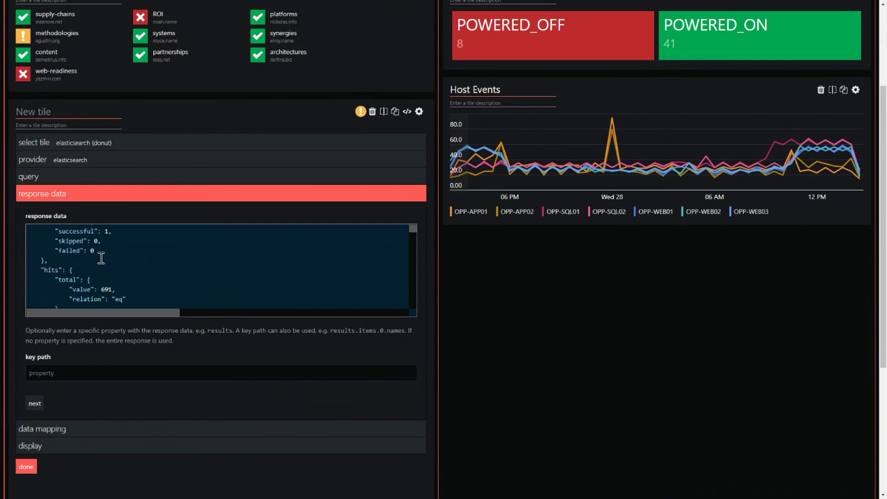
scroll(101, 259, "up", 2)
scroll(102, 259, "down", 2)
scroll(109, 262, "down", 2)
scroll(110, 263, "down", 8)
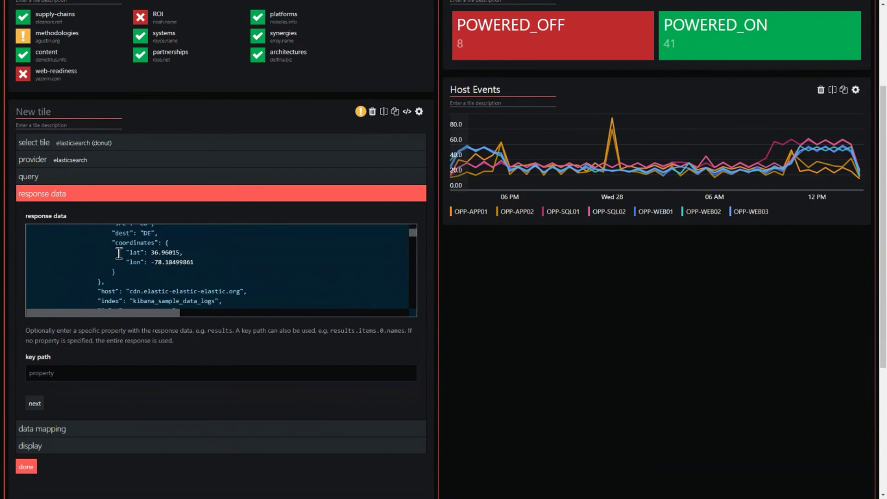
scroll(120, 254, "up", 2)
scroll(121, 255, "down", 2)
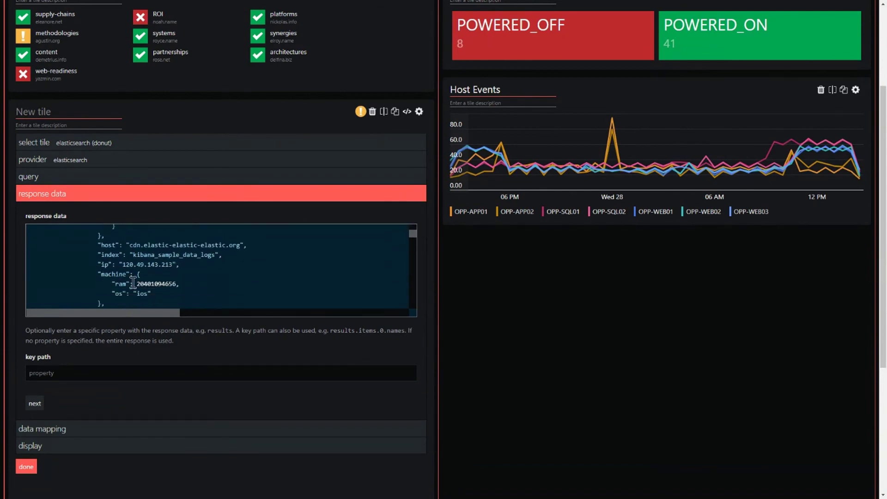
left_click_drag(154, 296, 113, 296)
left_click(115, 295)
Set the response data's key path to hits.hits after locating the nested hits properties
scroll(115, 277, "up", 1)
scroll(115, 277, "up", 8)
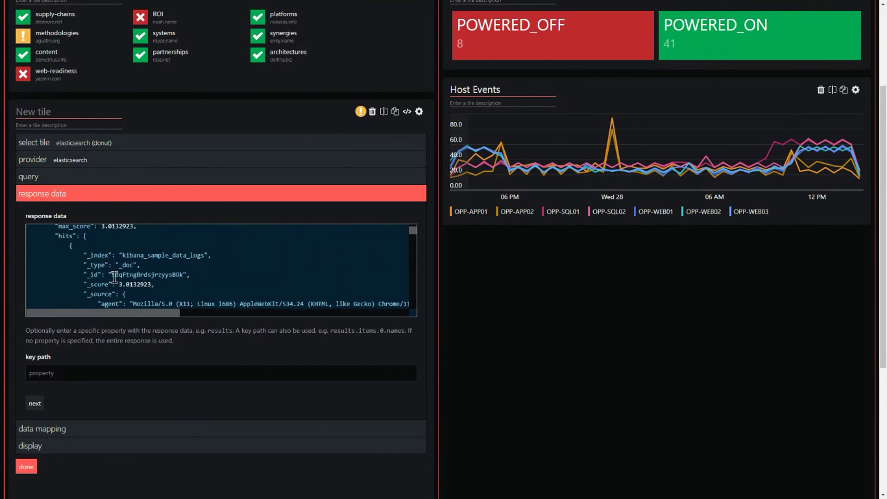
scroll(113, 277, "up", 1)
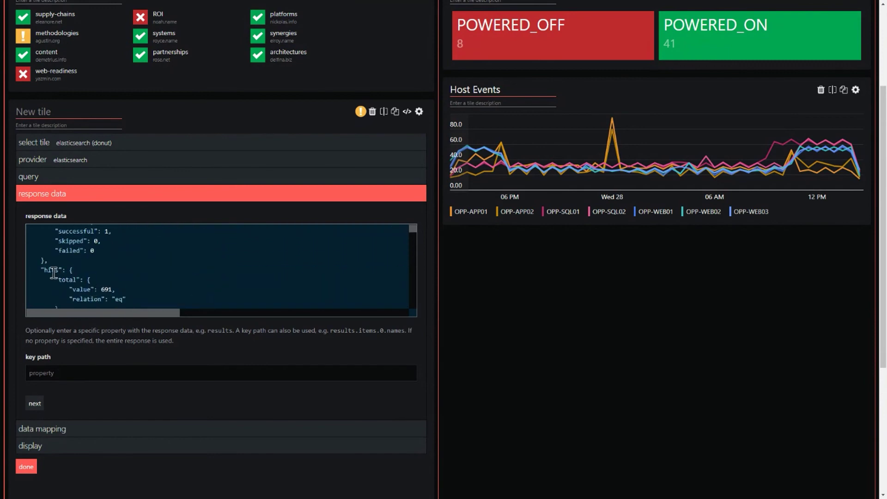
left_click(61, 368)
type("hits.hits")
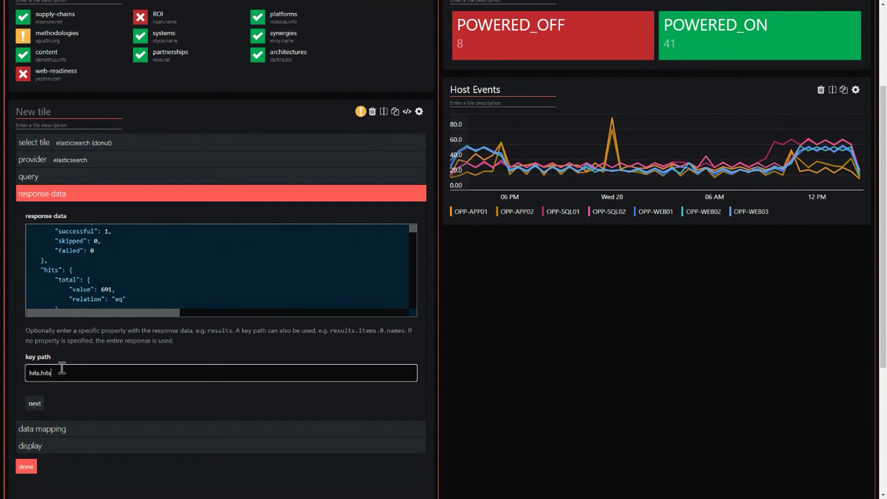
Check the hits in the response data and map the donut as a count grouped by _source.machine.os
left_click(177, 340)
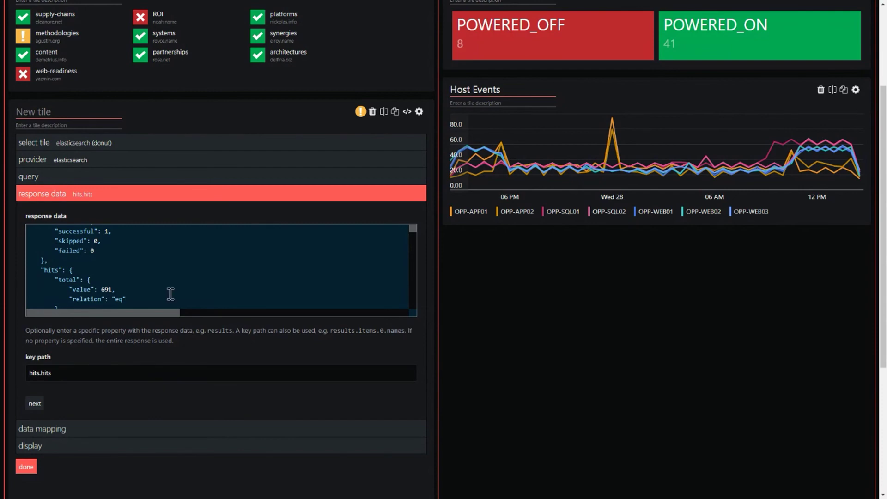
scroll(152, 266, "up", 1)
scroll(119, 266, "down", 3)
scroll(119, 265, "down", 8)
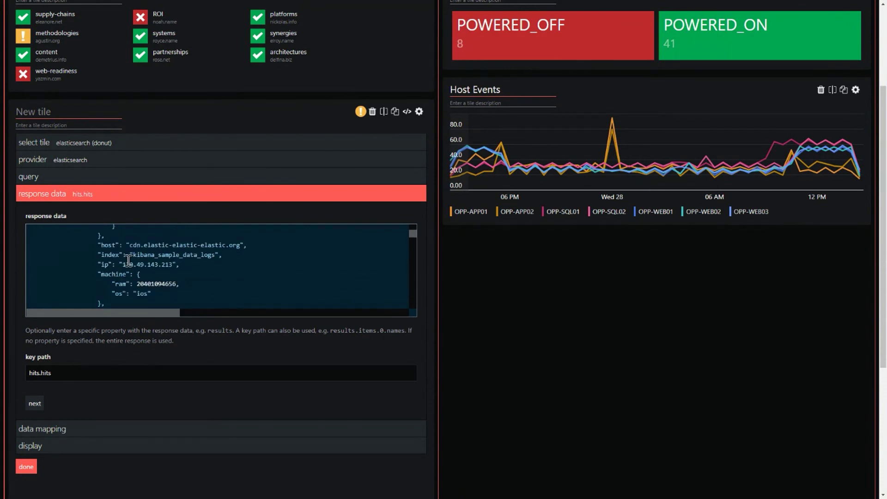
scroll(131, 262, "up", 8)
scroll(128, 261, "down", 8)
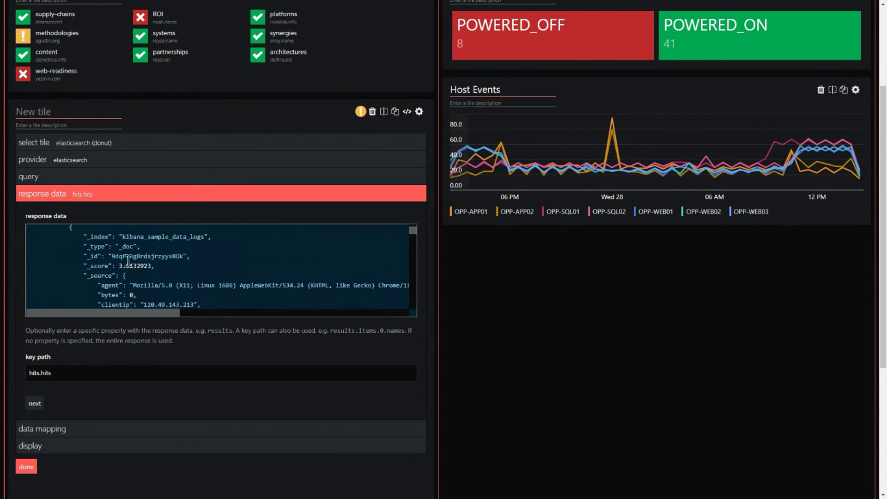
left_click(35, 409)
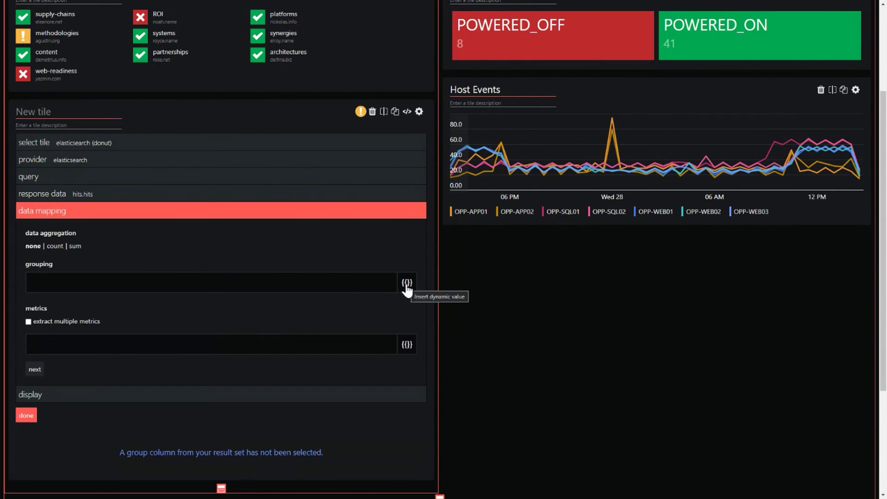
left_click(53, 246)
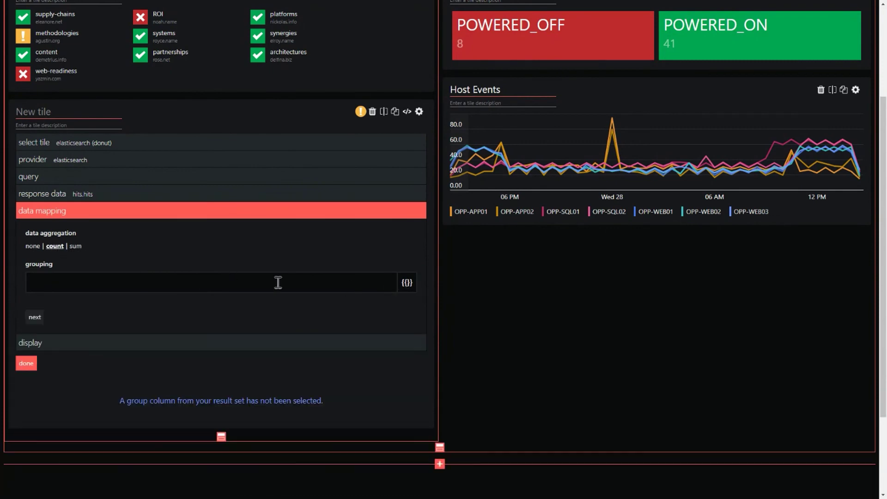
left_click(407, 283)
scroll(257, 374, "down", 5)
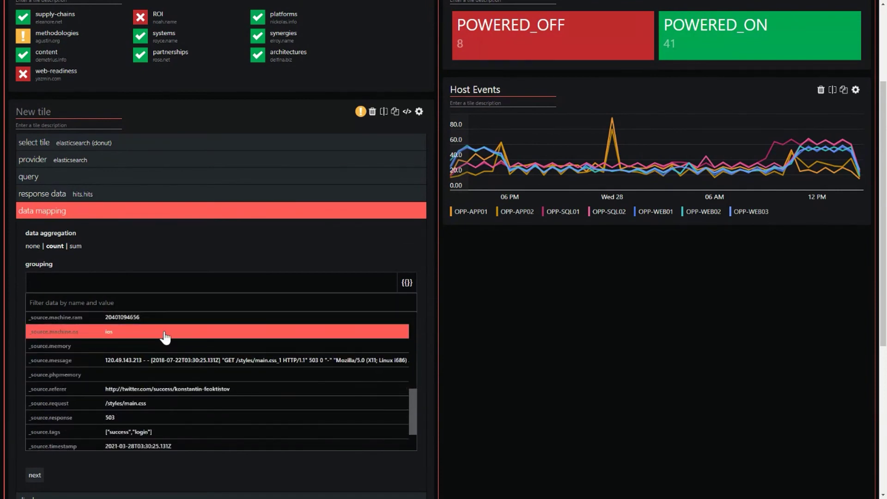
left_click(165, 338)
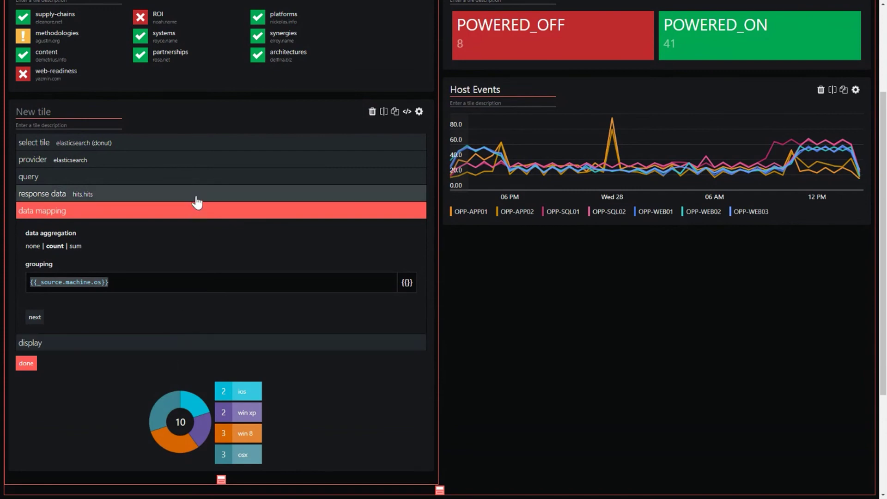
Switch the search type to query dsl and replace the query with the copied aggregation query covering timestamps 2021-04-12 to 2021-04-19
left_click(202, 164)
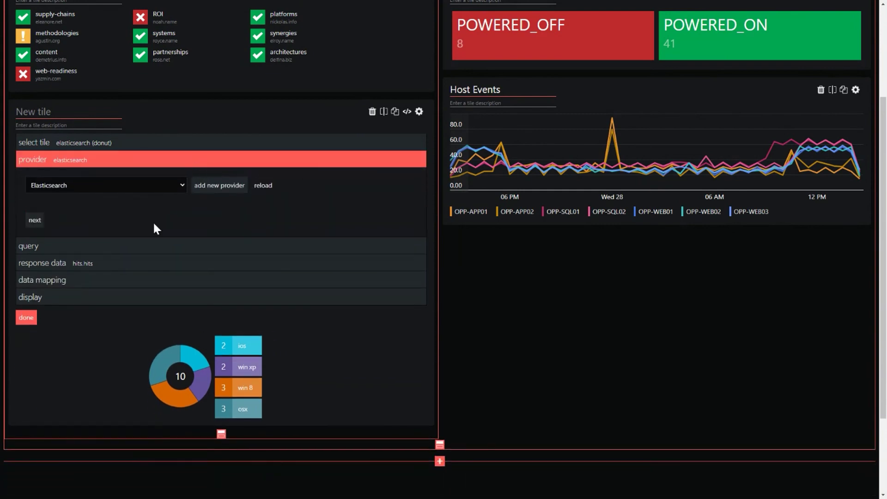
left_click(142, 247)
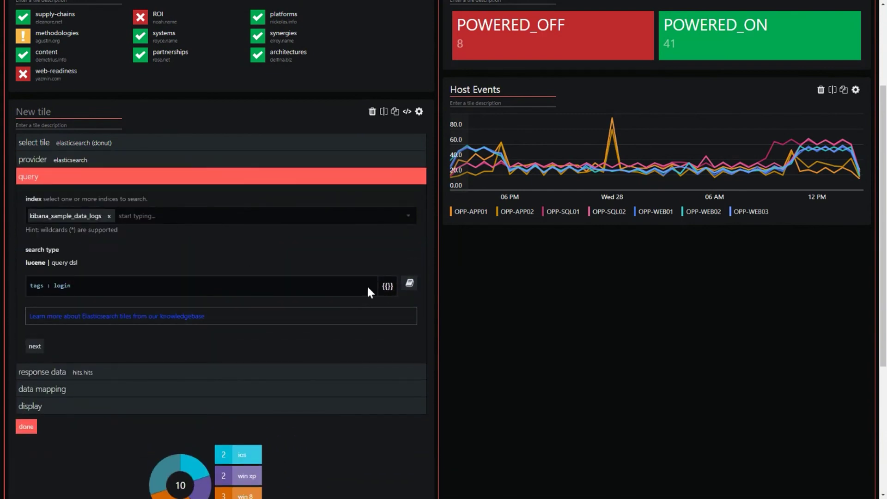
left_click(70, 265)
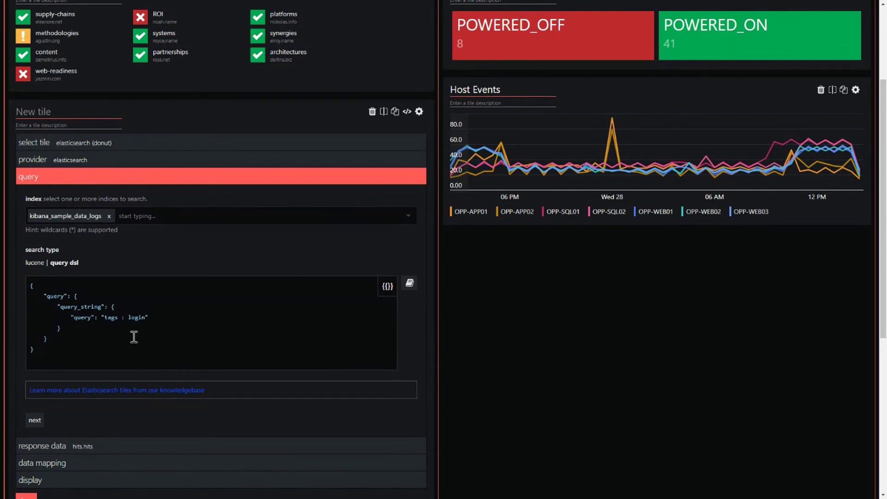
key("ctrl+a")
key("ctrl+v")
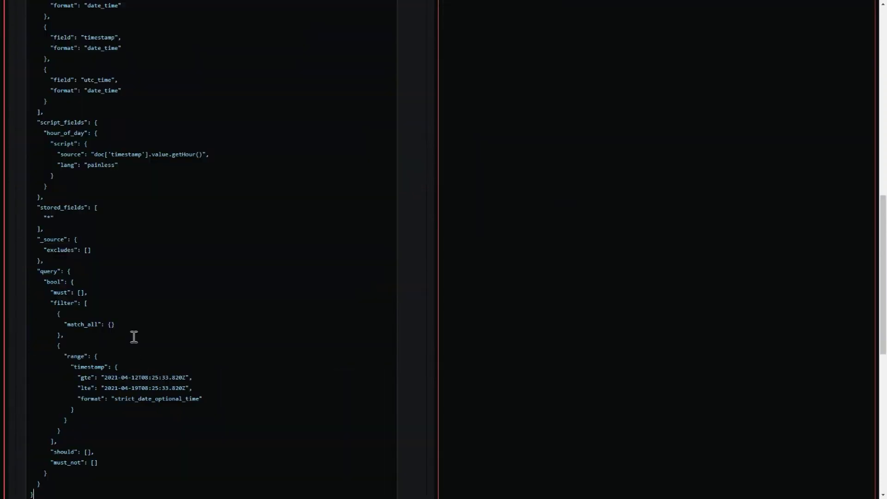
scroll(207, 320, "down", 5)
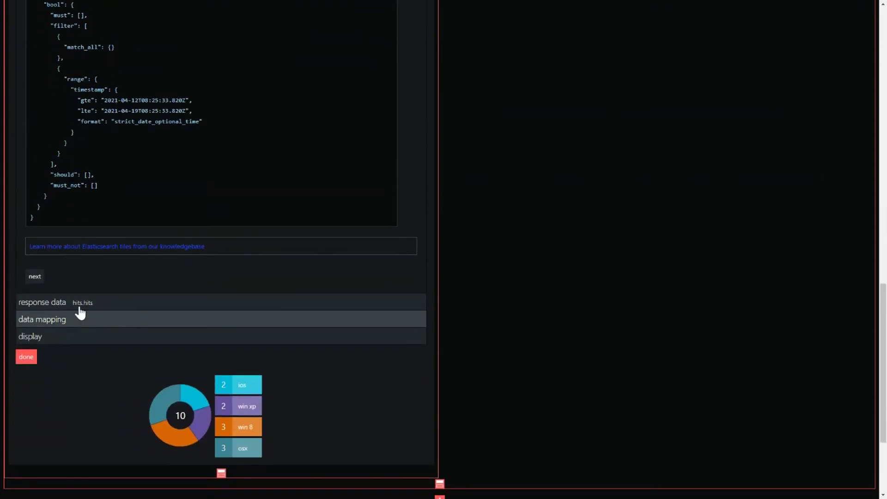
Examine the new response data for the aggregations structure and the key and doc_count properties of its buckets
left_click(37, 277)
scroll(113, 160, "down", 4)
scroll(112, 159, "down", 1)
scroll(108, 167, "up", 2)
scroll(101, 173, "down", 2)
scroll(97, 179, "down", 2)
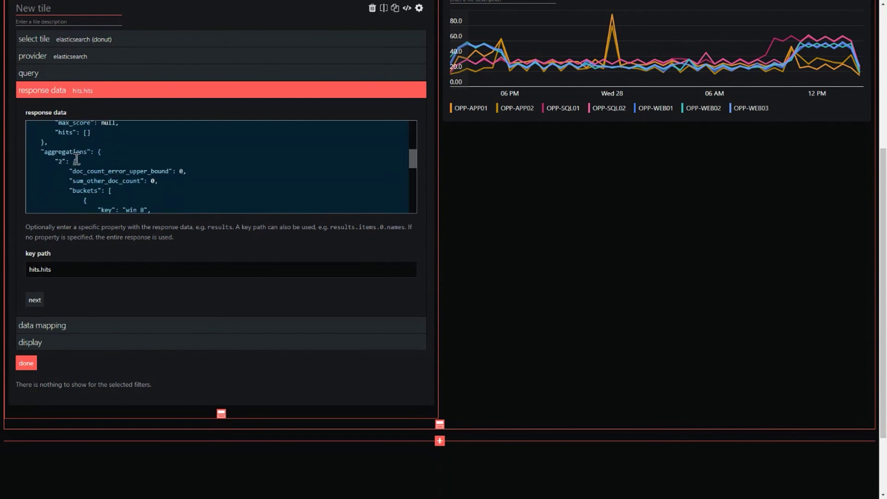
scroll(83, 164, "down", 2)
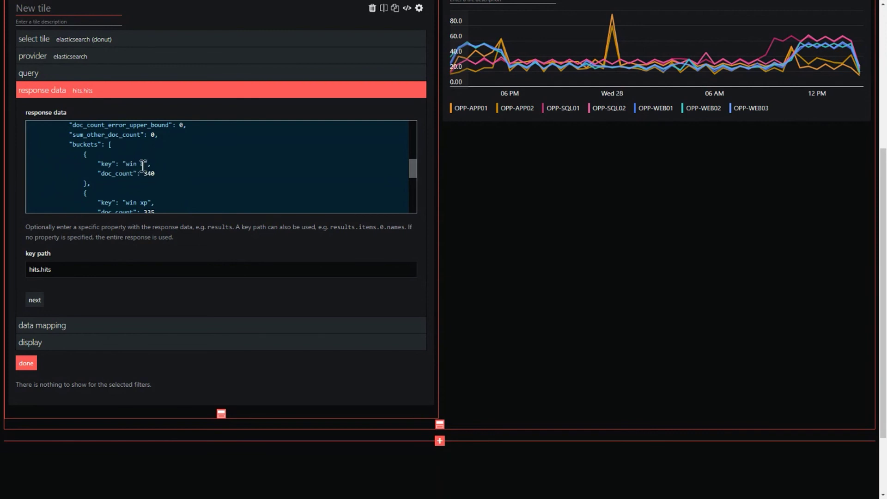
scroll(138, 176, "up", 2)
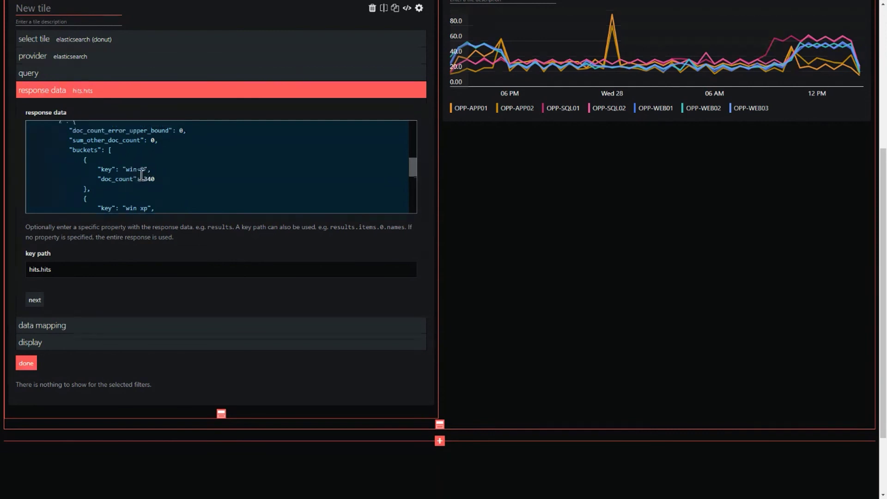
Set the response data's key path to aggregations.2.buckets and proceed to the data mapping
left_click(63, 265)
type("aggreg")
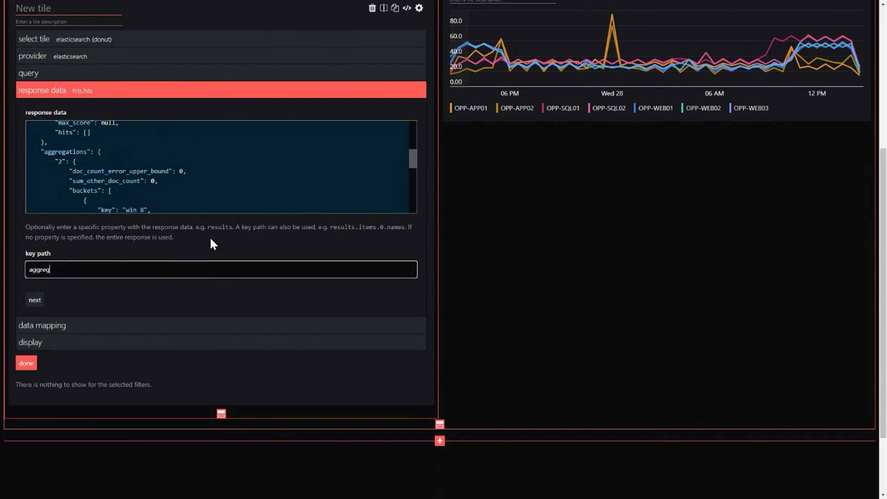
type("ations.2.bucktets")
key("BackSpace")
key("BackSpace")
key("BackSpace")
key("BackSpace")
type("ets")
left_click(34, 300)
Clear the old grouping, set data aggregation to none, and map grouping to {{key}} and metrics to {{doc_count}}
left_click(221, 178)
key("ctrl+a")
key("BackSpace")
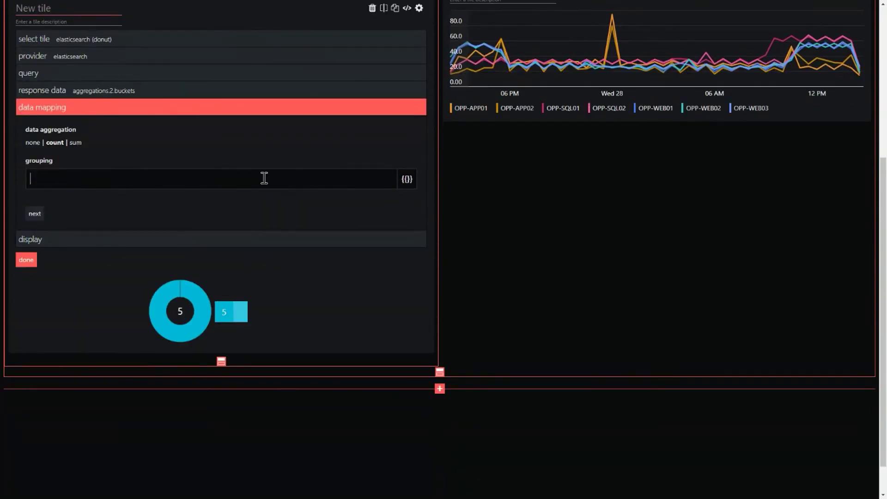
left_click(32, 144)
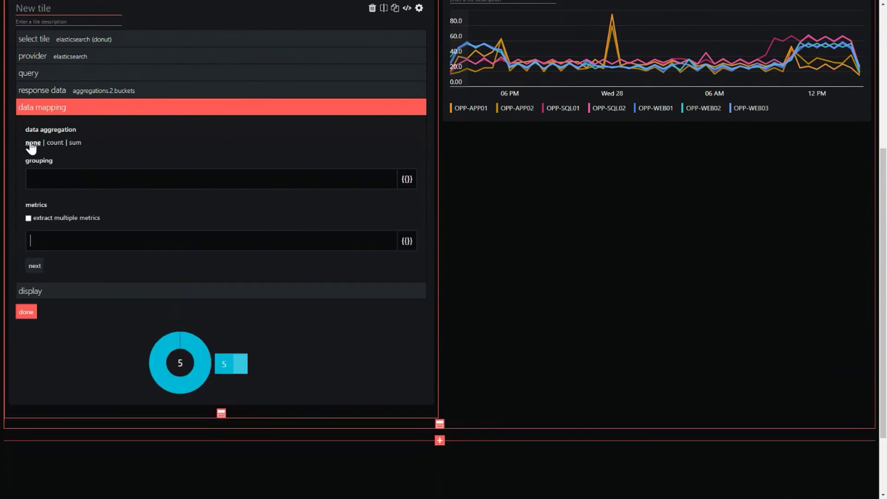
left_click(407, 180)
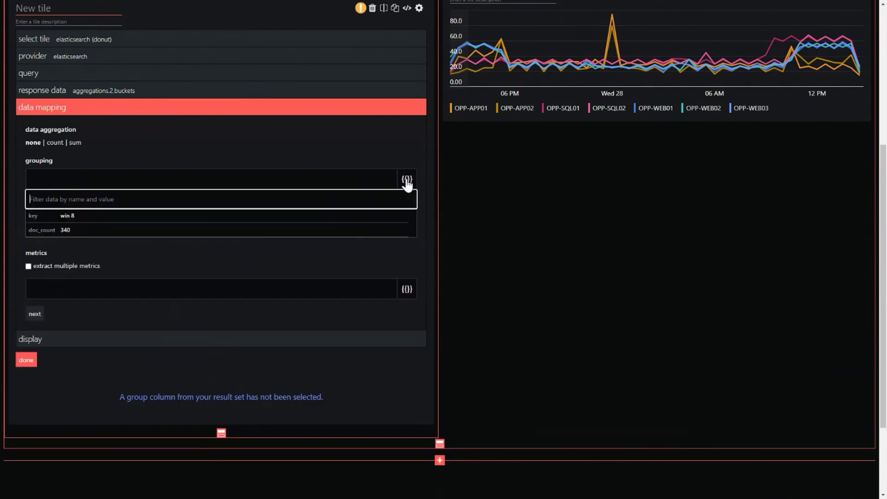
left_click(277, 217)
left_click(407, 241)
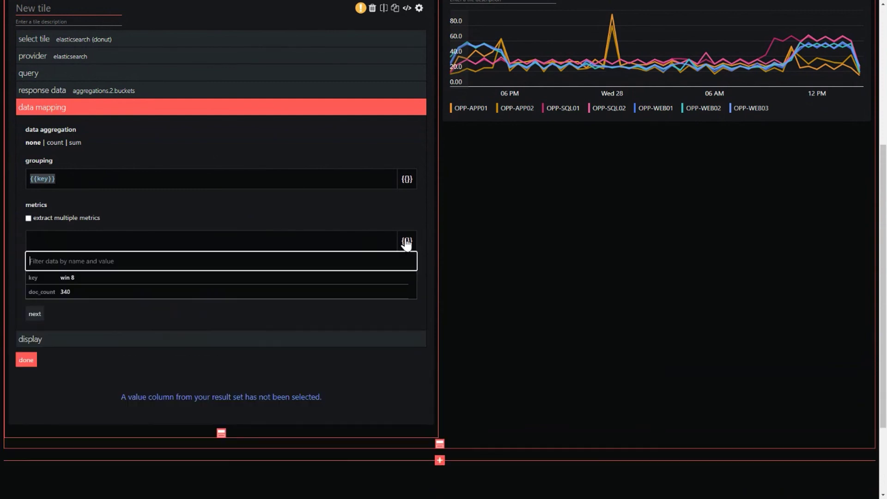
left_click(211, 295)
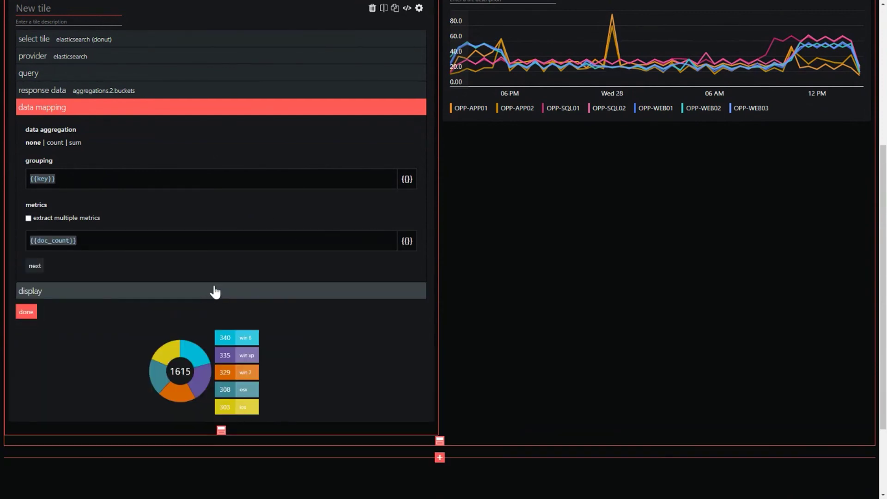
Try the priorities, health1, green and pink color palettes on the donut and return to general
left_click(42, 295)
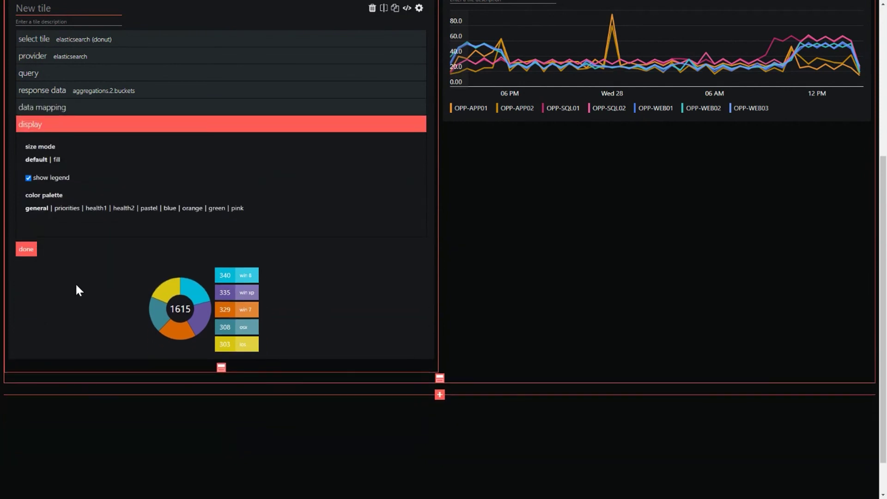
scroll(77, 286, "up", 1)
left_click(67, 254)
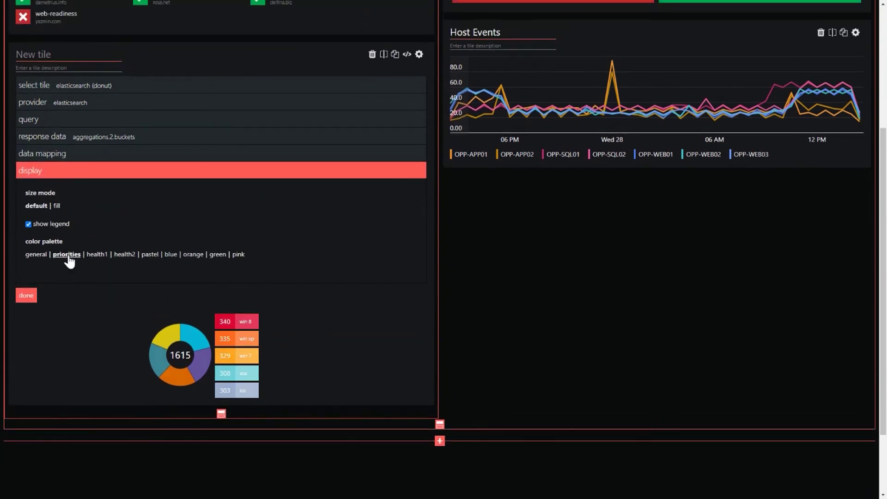
left_click(95, 254)
left_click(216, 255)
left_click(237, 254)
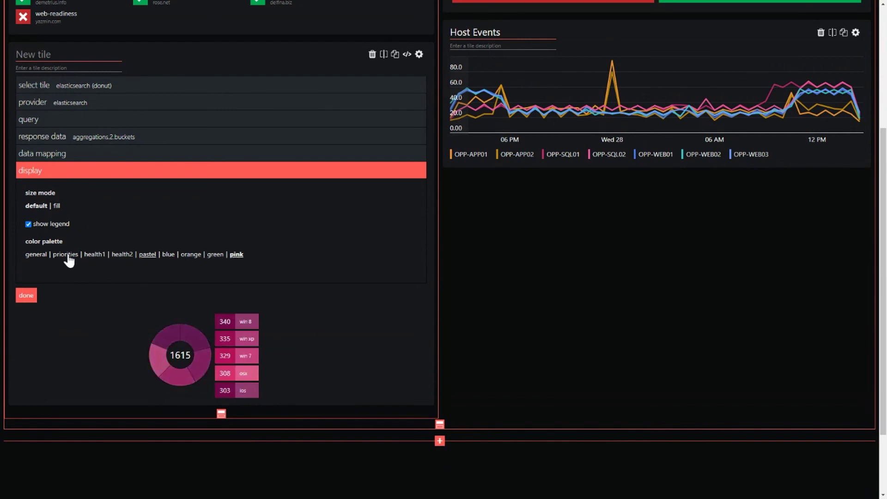
left_click(36, 255)
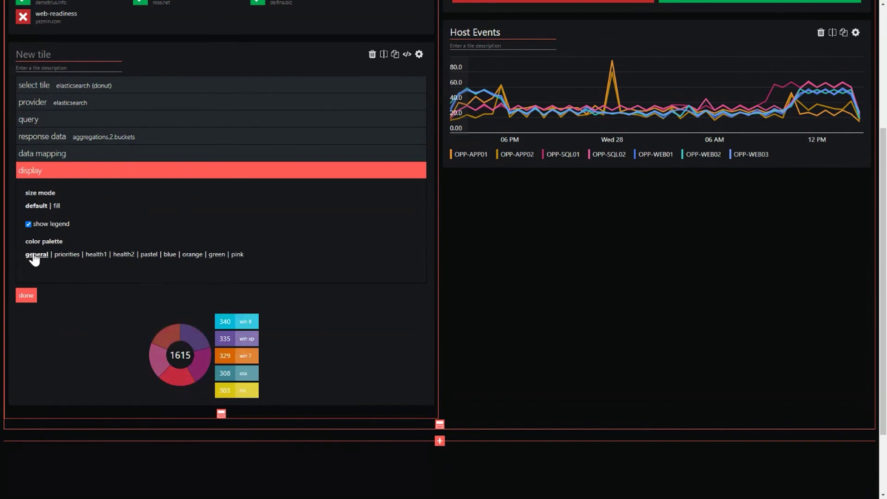
Finish configuring the Elasticsearch donut tile and title it "Visitors by OS"
left_click(24, 298)
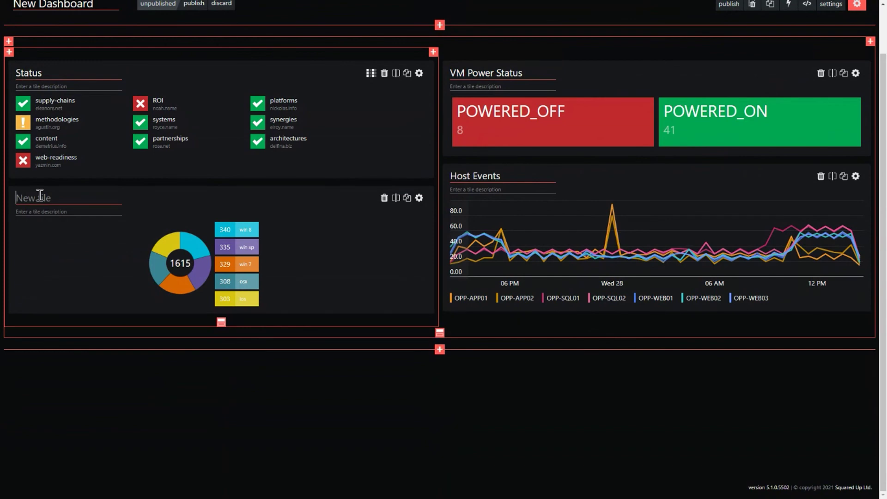
left_click(39, 195)
type("Visitors by OS")
Split the Visitors by OS tile and make the new tile a ServiceNow donut using the ServiceNow provider
left_click(396, 198)
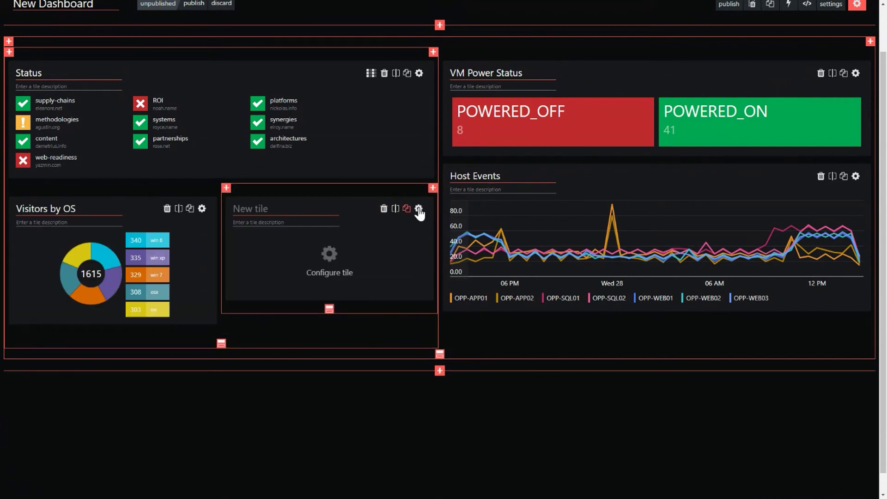
left_click(334, 267)
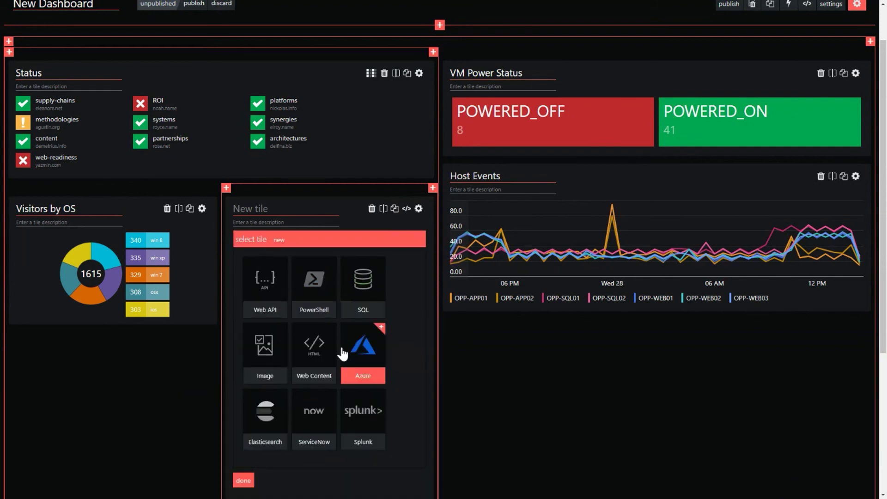
left_click(318, 418)
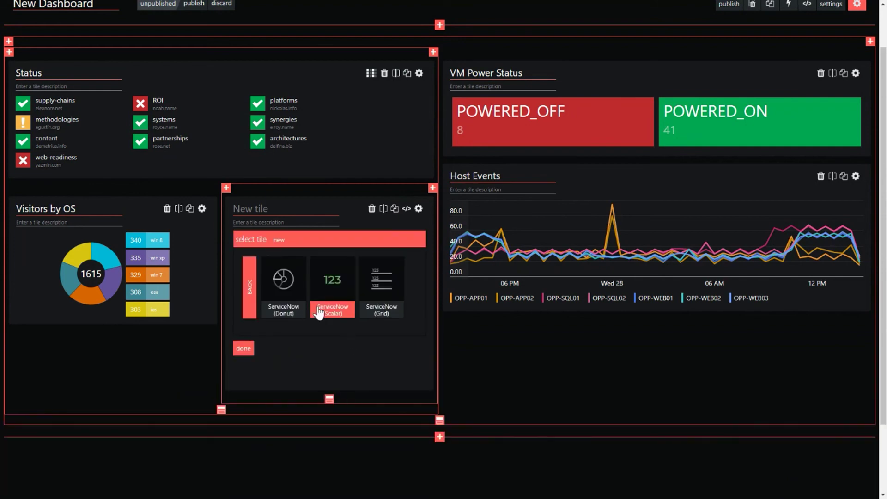
left_click(287, 288)
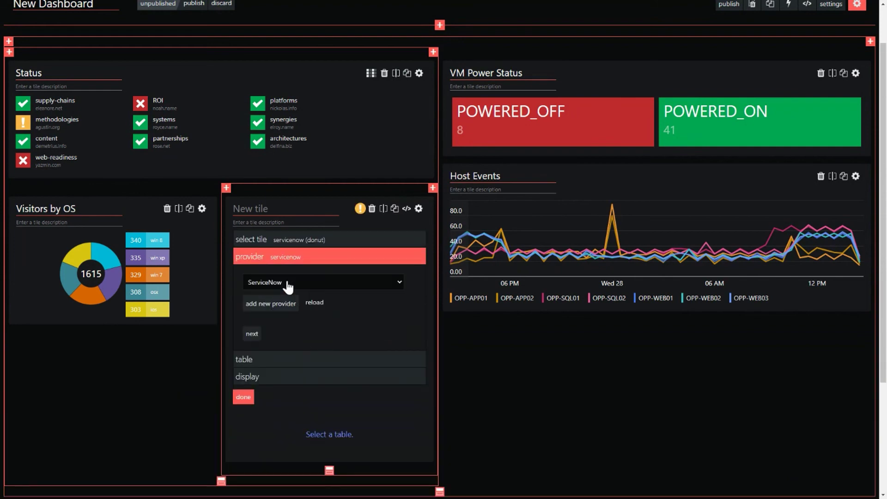
left_click(255, 334)
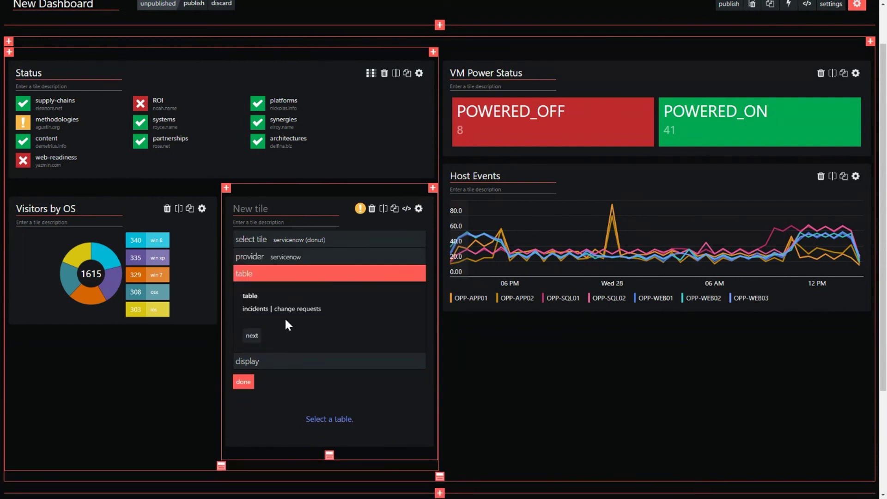
Select the incidents table with the active - unassigned filter and finish configuring the ServiceNow donut
left_click(255, 310)
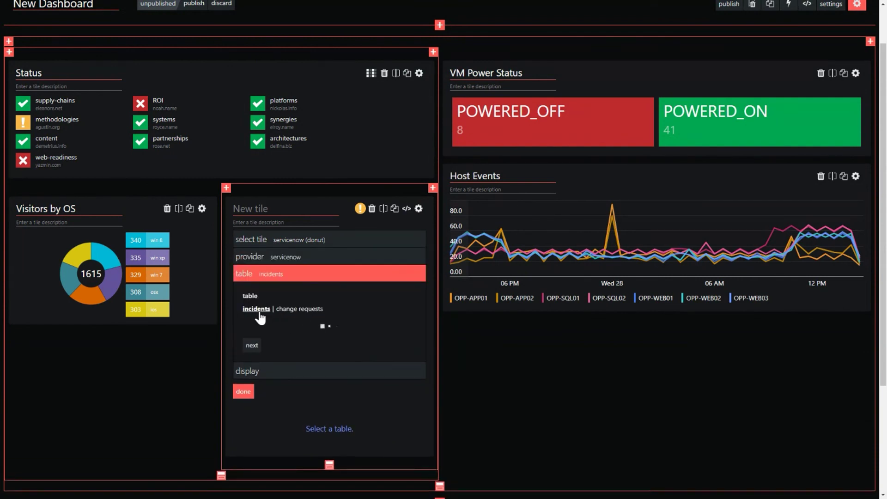
scroll(315, 346, "down", 1)
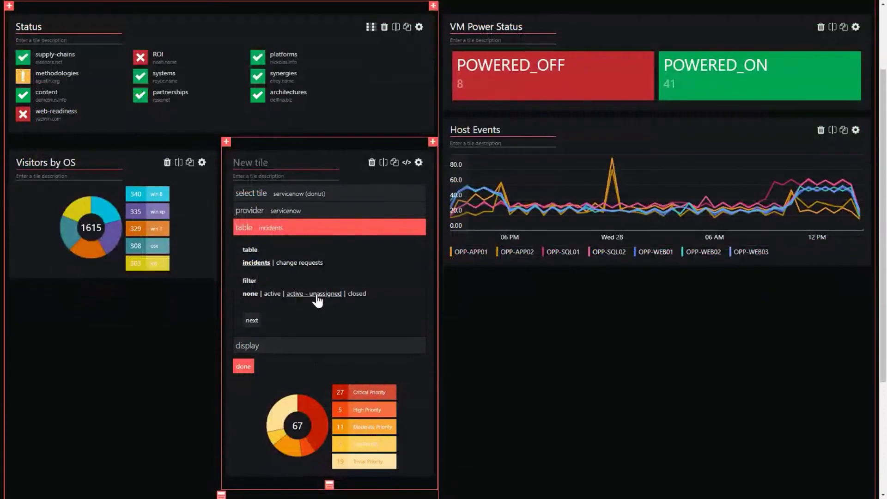
left_click(316, 295)
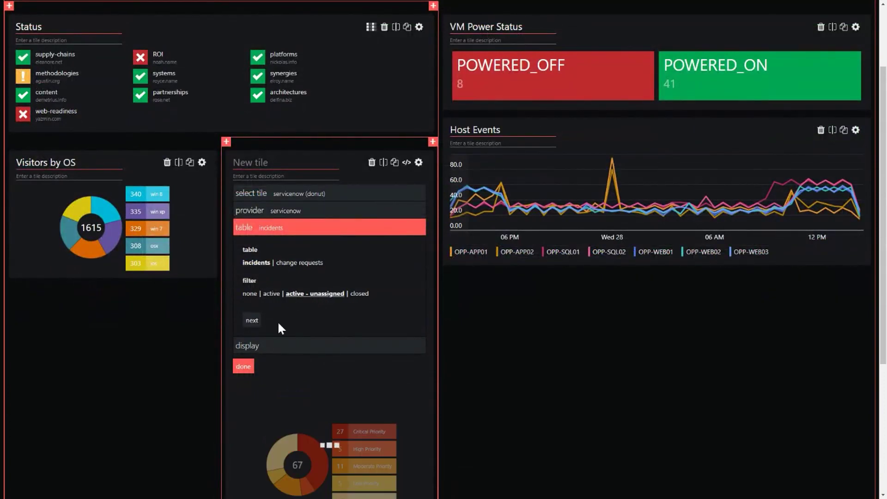
left_click(245, 366)
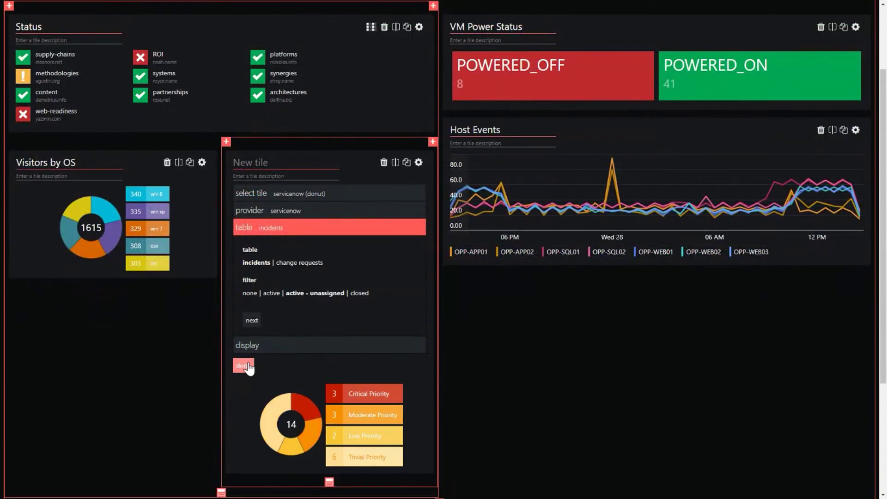
Title the ServiceNow donut tile "Incidents - Unassigned"
type("In")
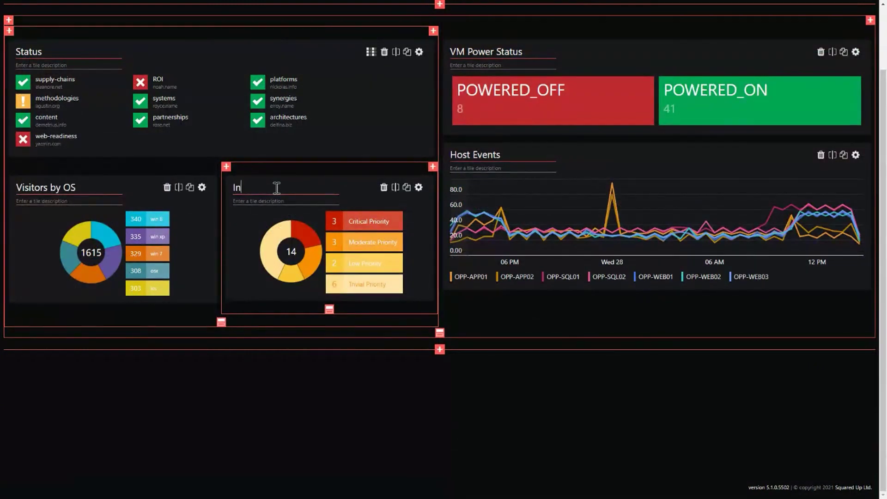
type("cidents Unais")
type("ssigned")
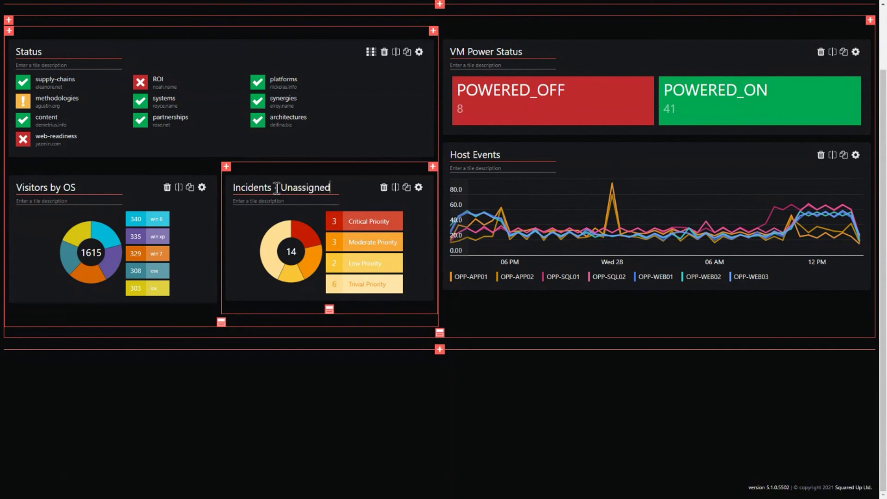
Rename the dashboard from the default title to "Demo" and publish it
scroll(156, 95, "up", 2)
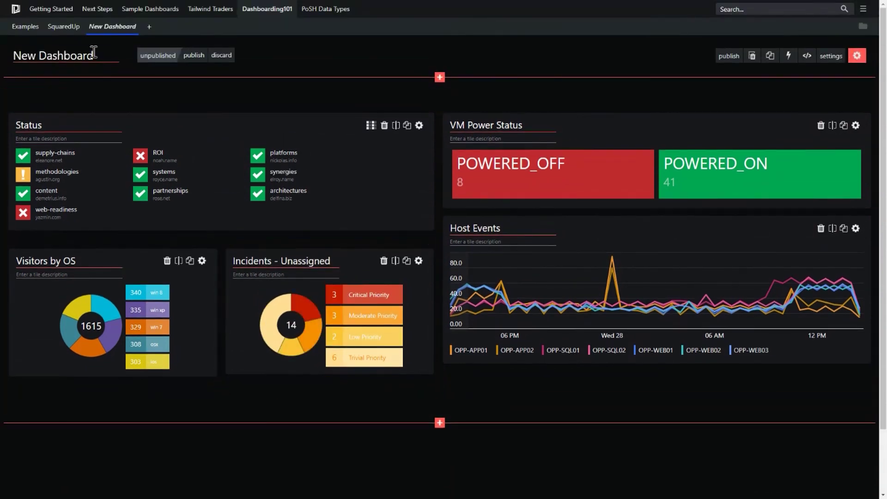
left_click_drag(95, 55, 14, 59)
type("Demo")
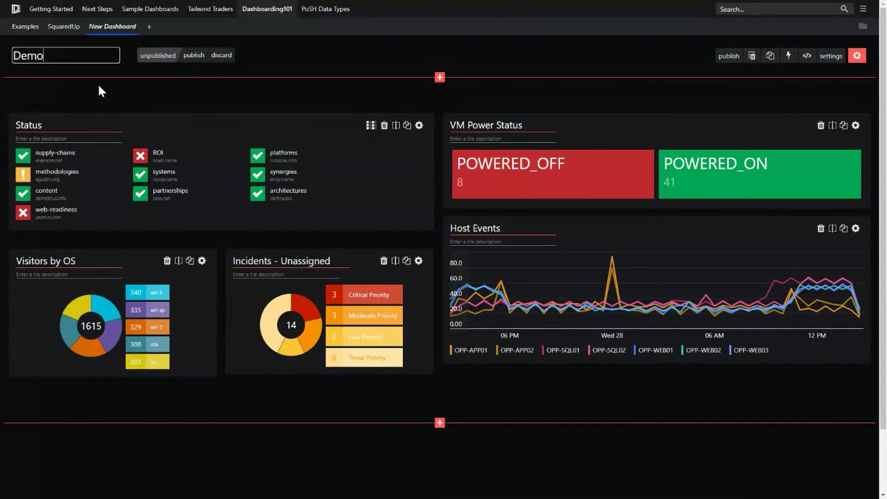
left_click(300, 59)
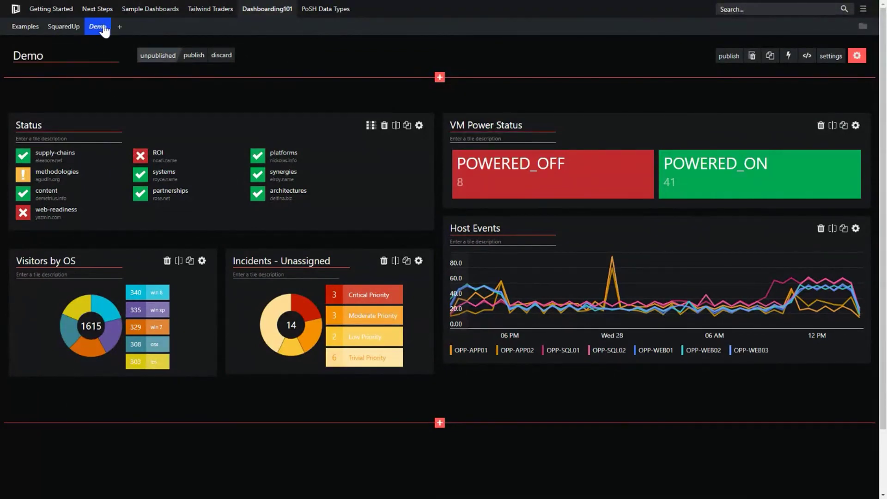
left_click(119, 27)
left_click(190, 55)
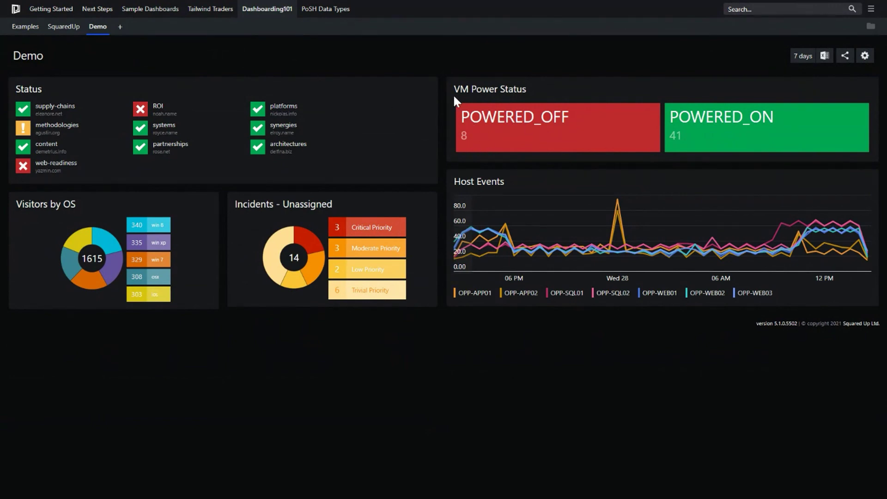
Enable open access in the Demo dashboard's sharing options and select the open access link
left_click(845, 57)
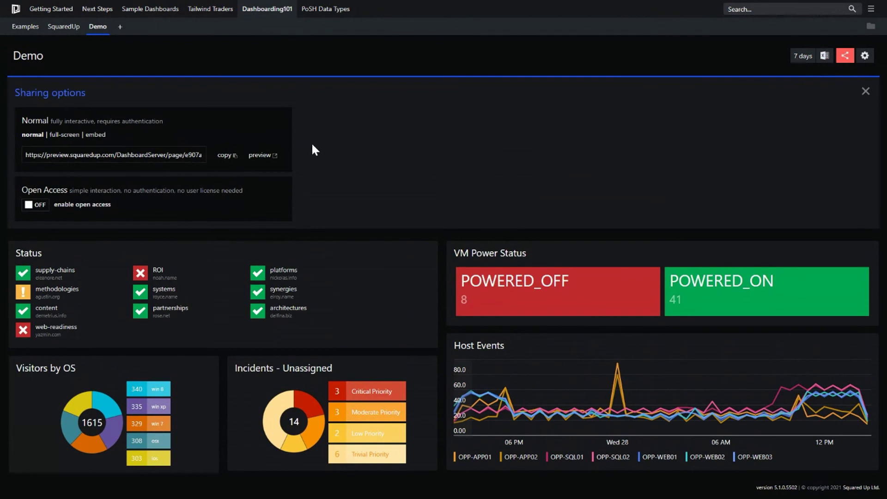
left_click(39, 208)
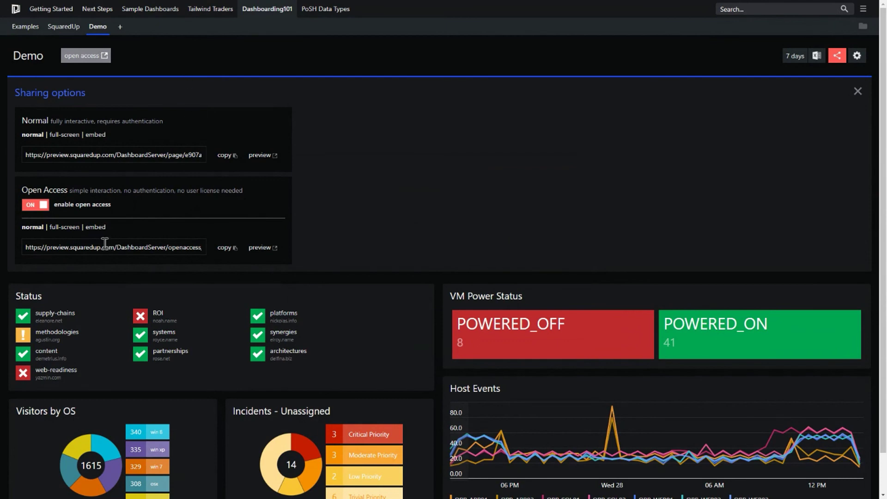
left_click_drag(79, 248, 246, 245)
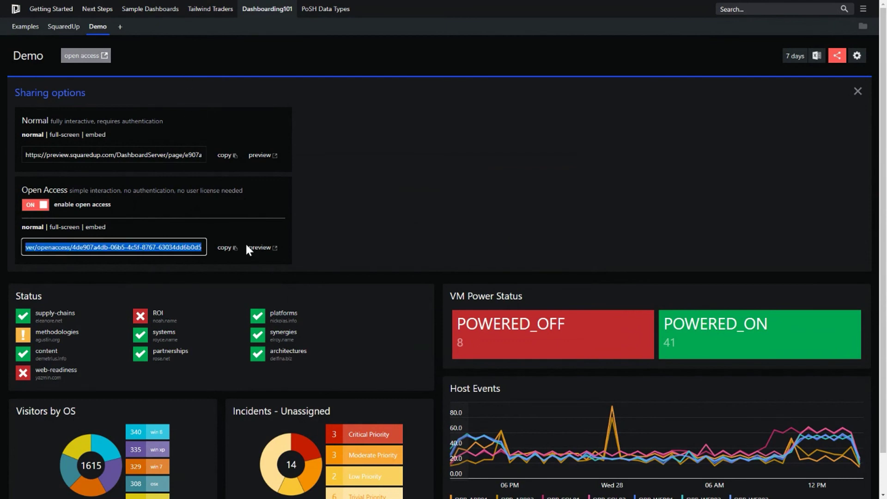
left_click(162, 248)
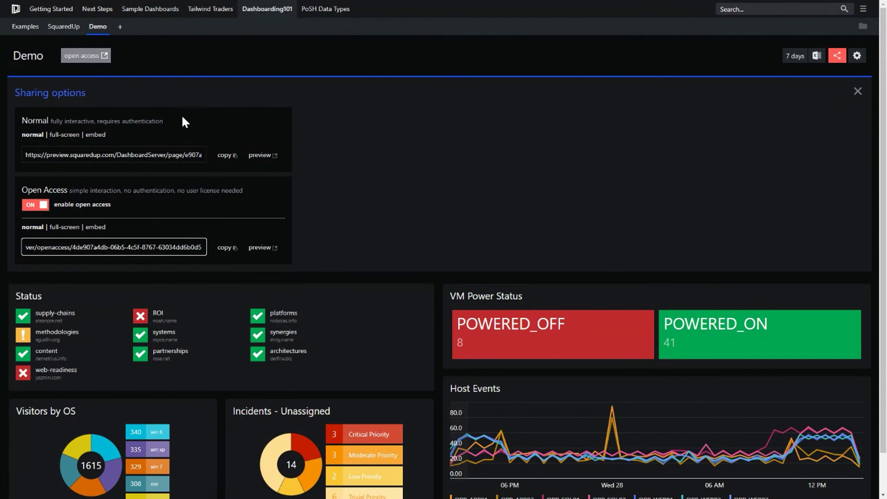
Close the sharing options, view the open access version of the Demo dashboard and return to the normal view
left_click(855, 91)
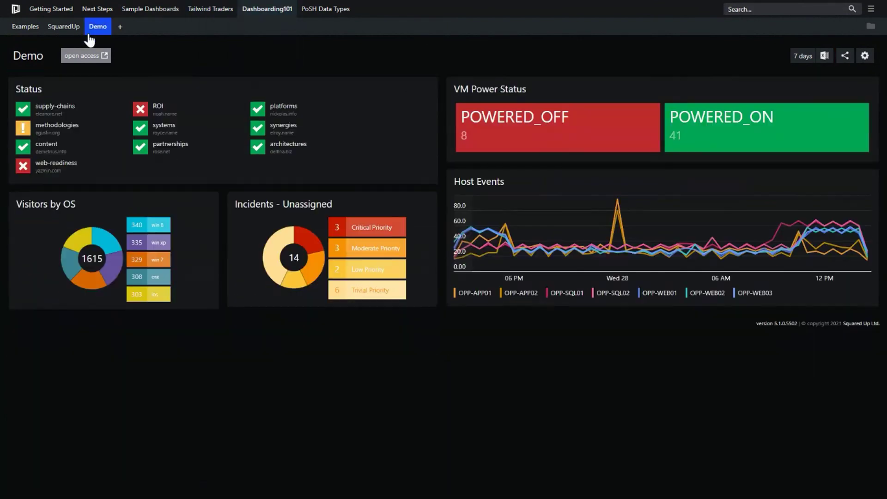
left_click(89, 57)
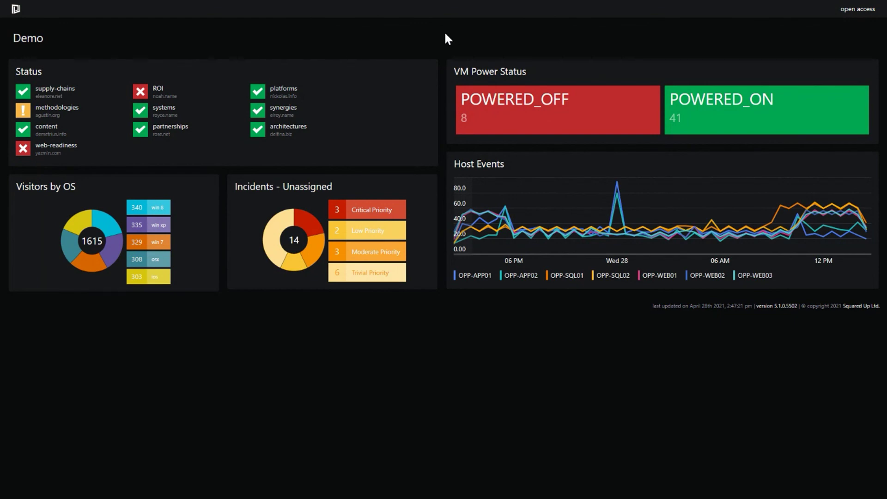
key("ctrl+w")
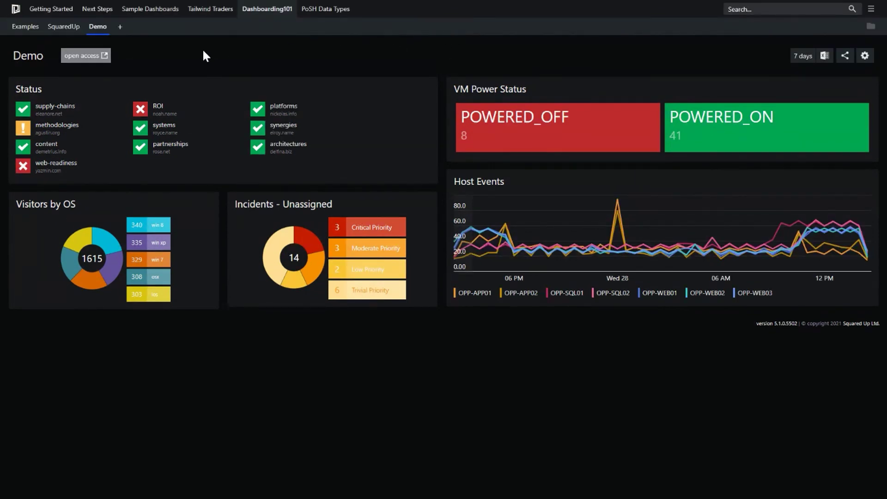
Put the SquaredUp dashboard into edit mode and examine the Weather - Hyderabad tile's provider and HTTP mode settings
left_click(65, 27)
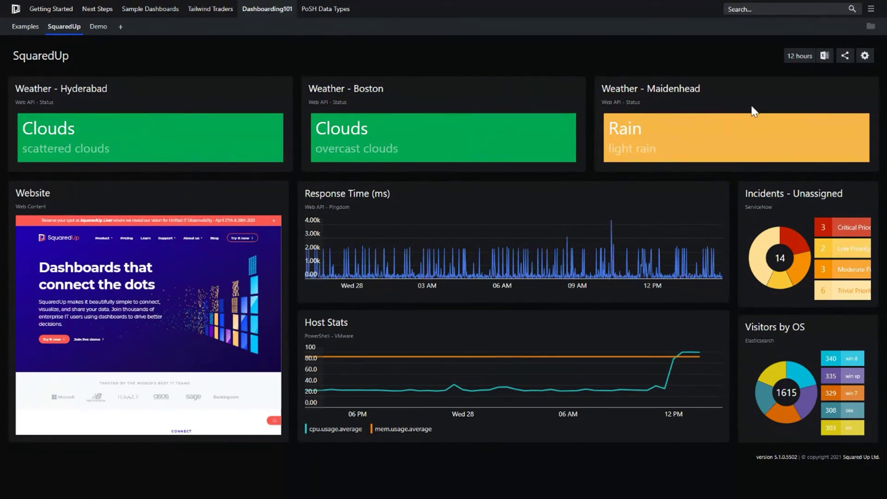
left_click(865, 56)
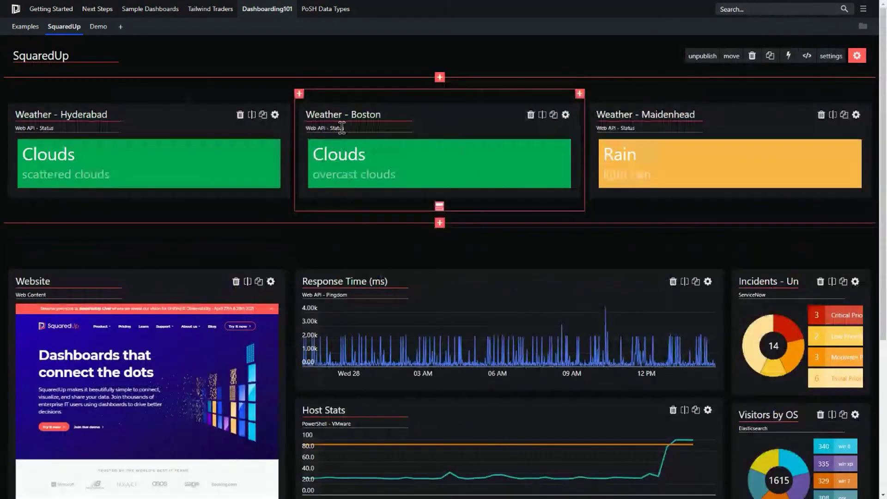
left_click(275, 115)
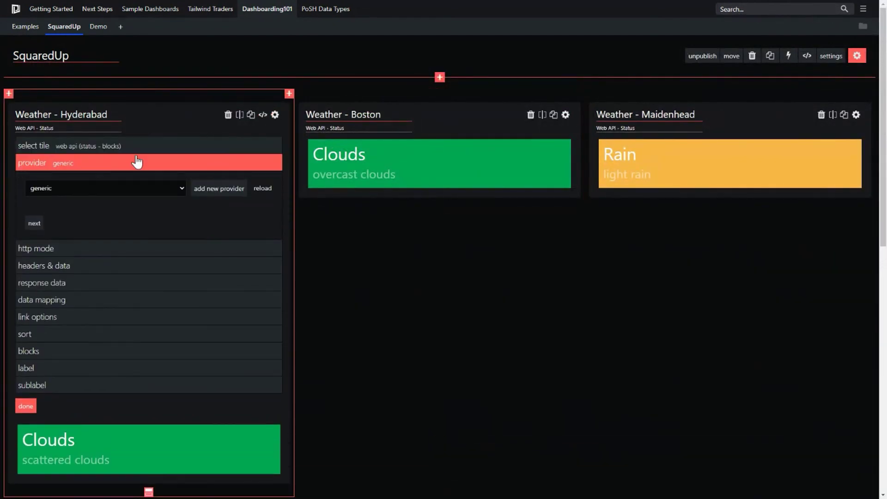
left_click(81, 250)
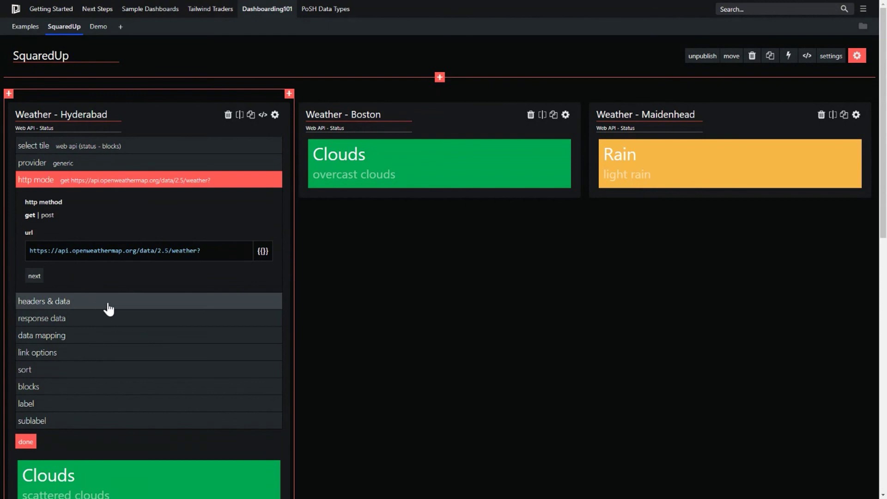
Examine the Weather - Hyderabad tile's response data, its weather properties and the key path setting
left_click(94, 325)
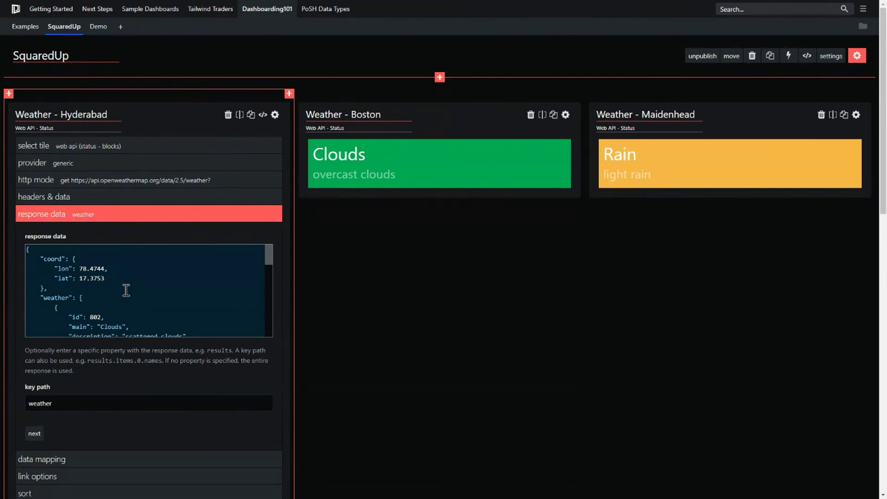
scroll(112, 279, "down", 1)
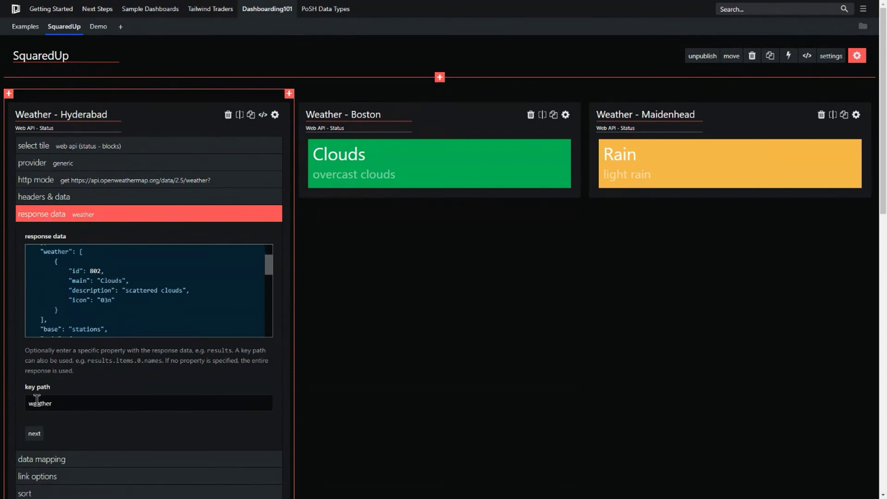
left_click_drag(121, 301, 57, 272)
left_click(128, 287)
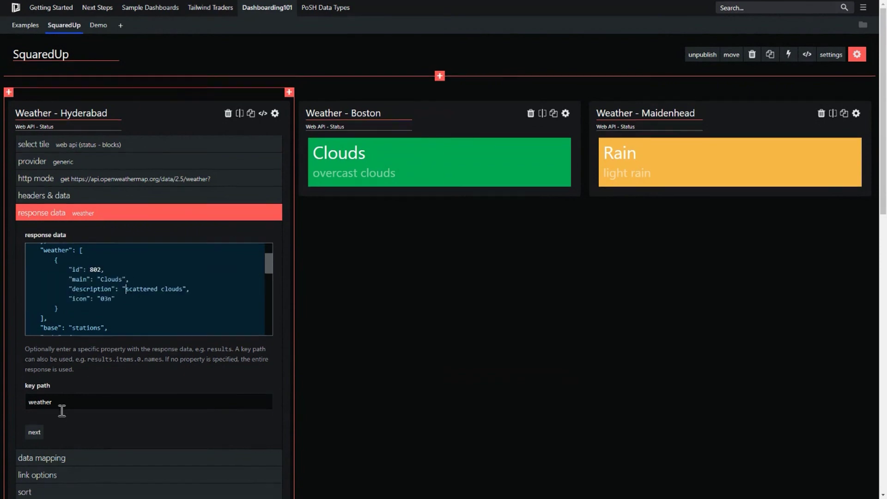
scroll(61, 412, "down", 1)
Review the Weather - Hyderabad tile's state property options and state mappings, then close the tile and discard the unpublished changes
left_click(34, 432)
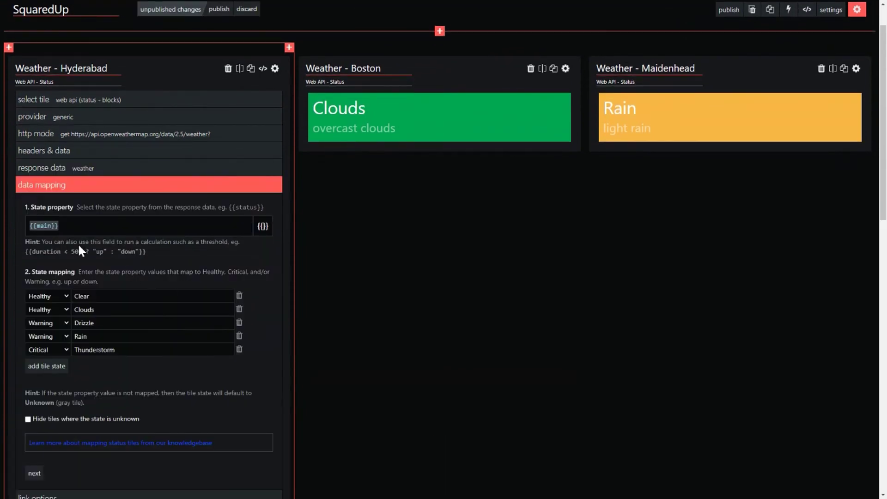
left_click(261, 227)
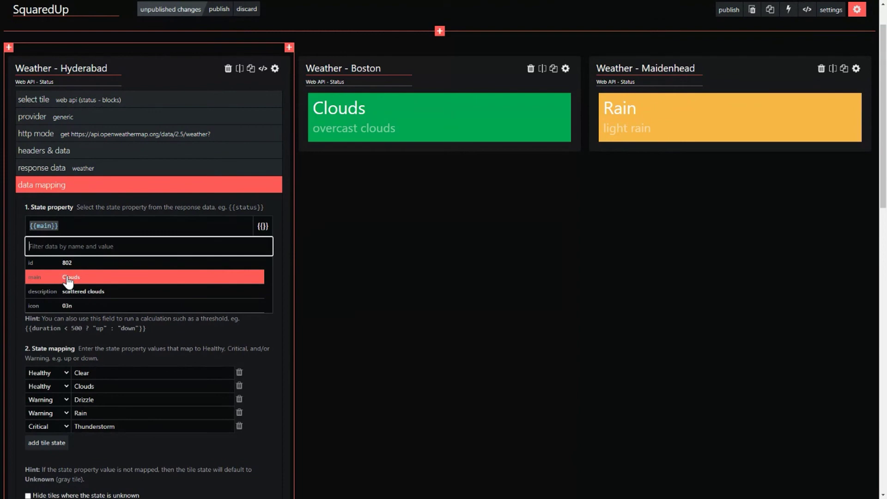
left_click(265, 230)
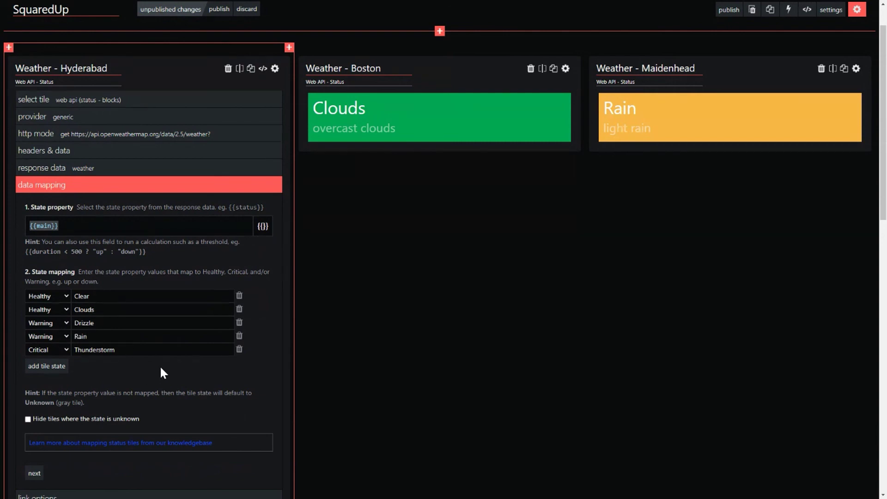
scroll(161, 368, "down", 2)
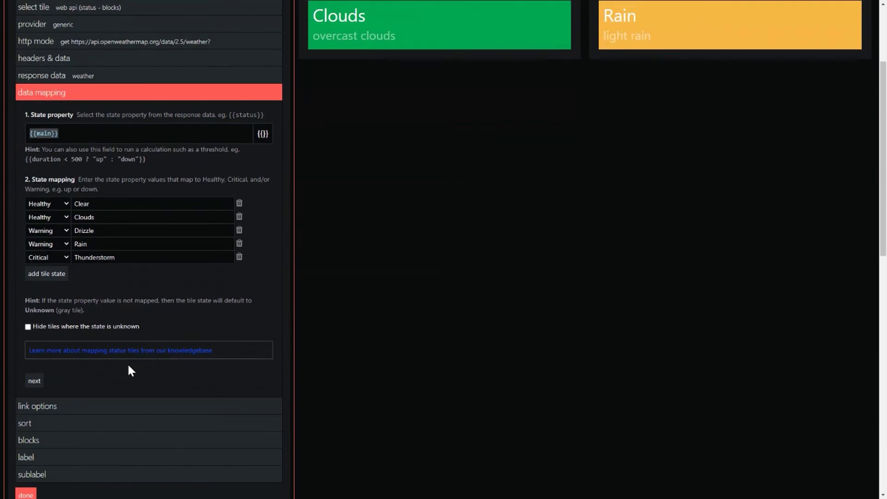
scroll(55, 462, "down", 1)
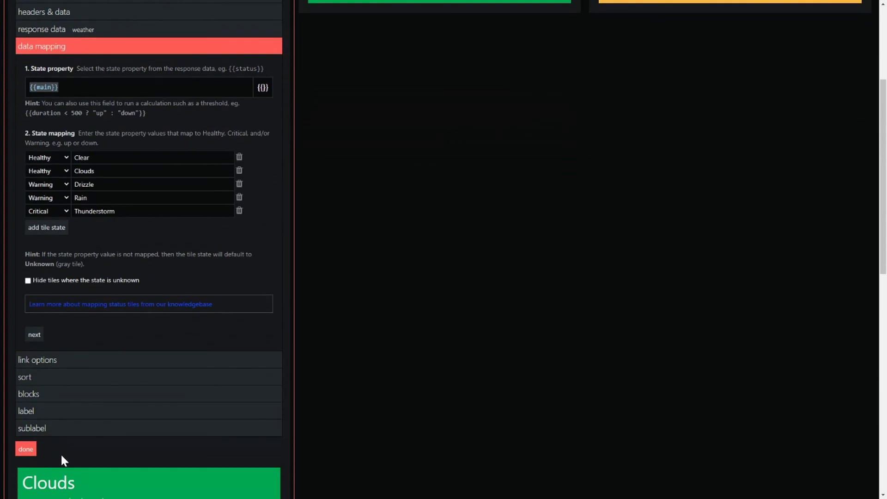
left_click(26, 449)
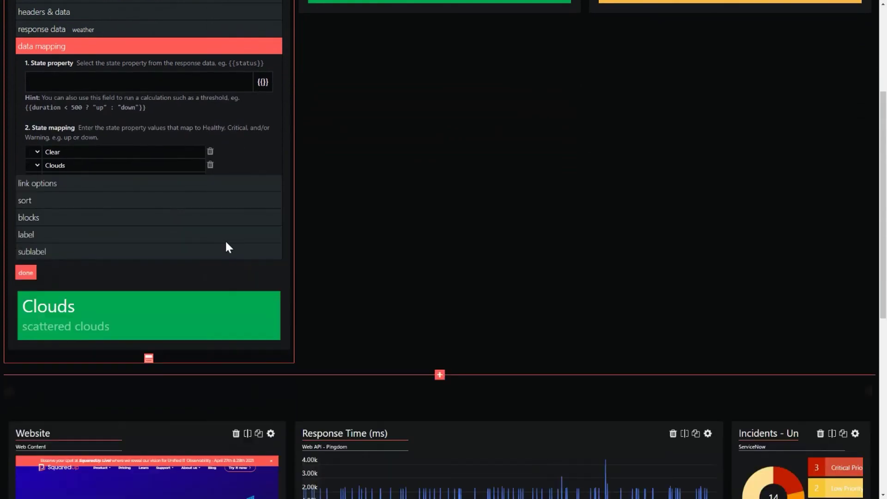
left_click(246, 56)
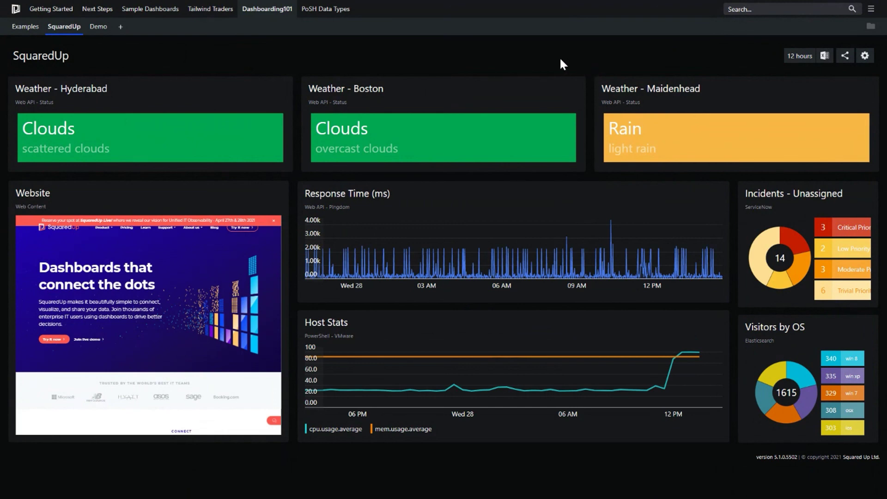
Open the Sales & Business sample dashboard and look through its tiles down to the Share Price Tracker
left_click(163, 13)
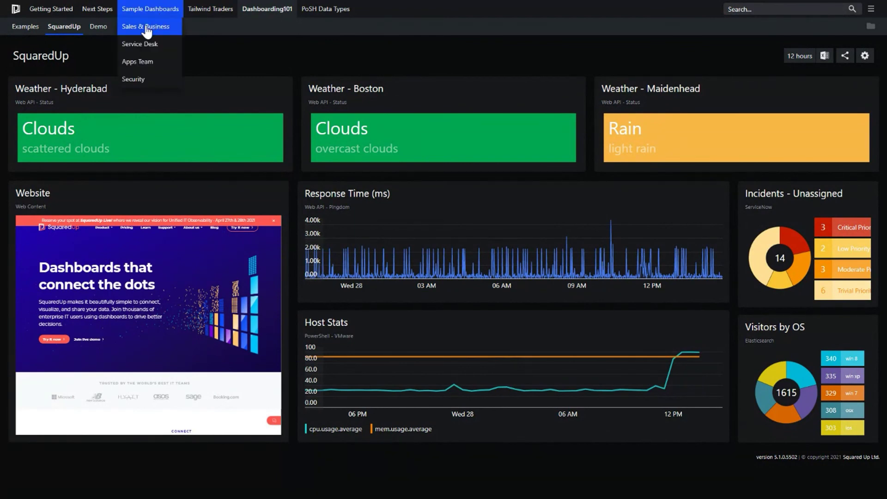
left_click(147, 29)
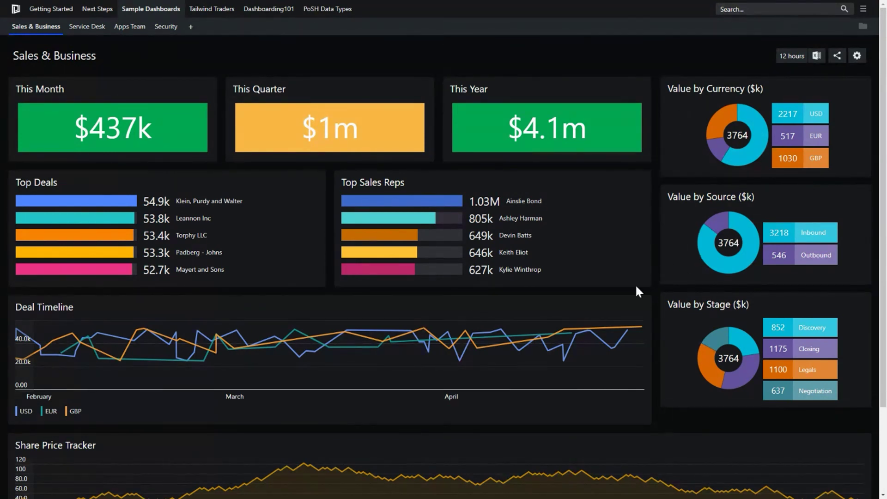
scroll(573, 330, "down", 3)
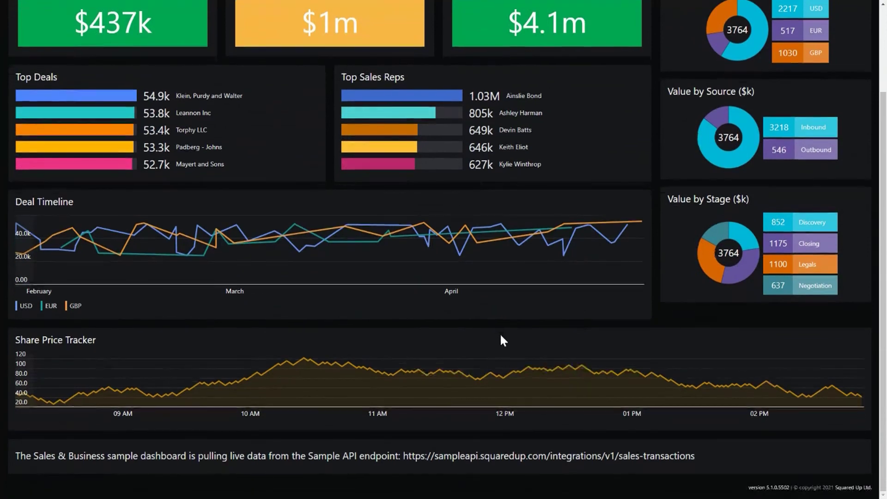
scroll(501, 335, "up", 3)
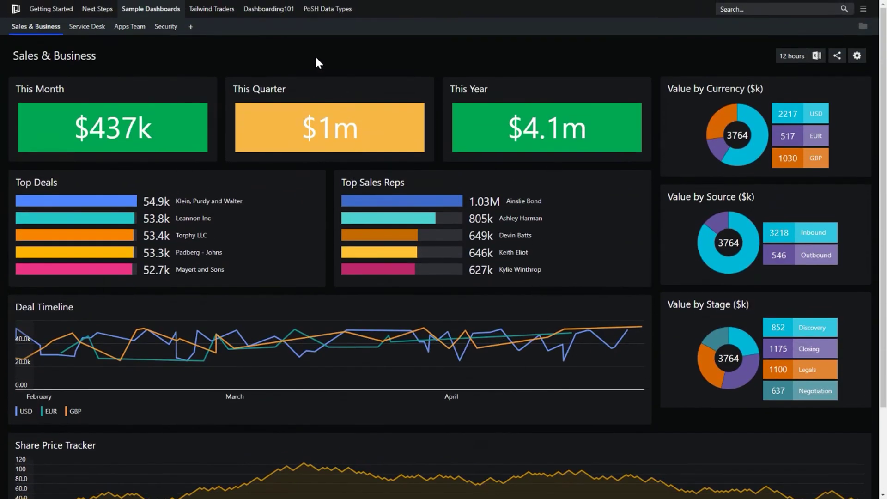
Look through the Service Desk sample dashboard's support cases, incidents and change requests, and open the Apps Team dashboard
left_click(88, 27)
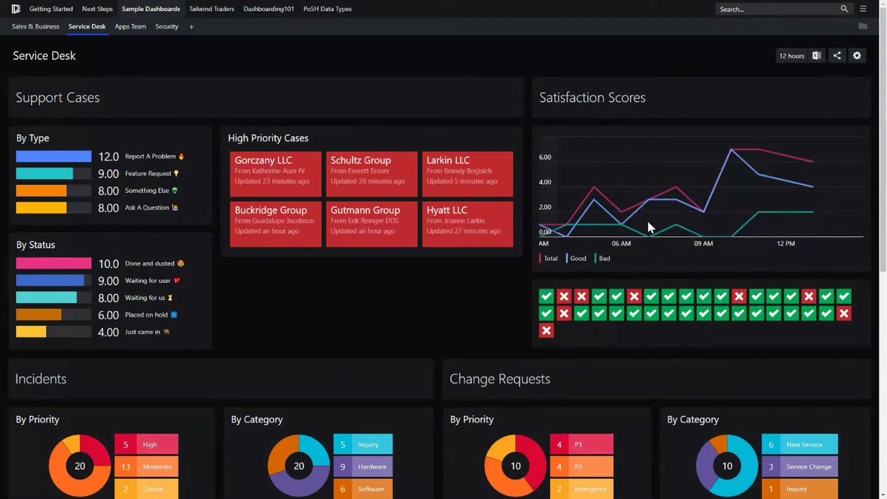
scroll(444, 294, "down", 3)
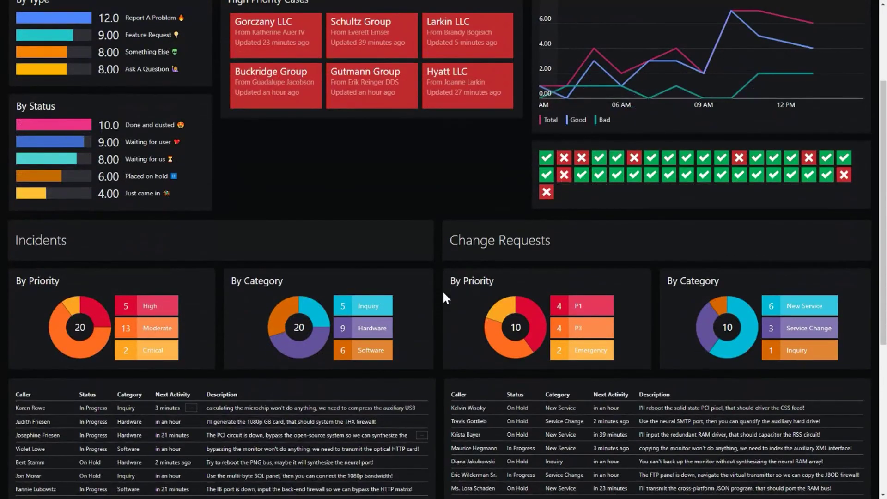
scroll(442, 291, "up", 3)
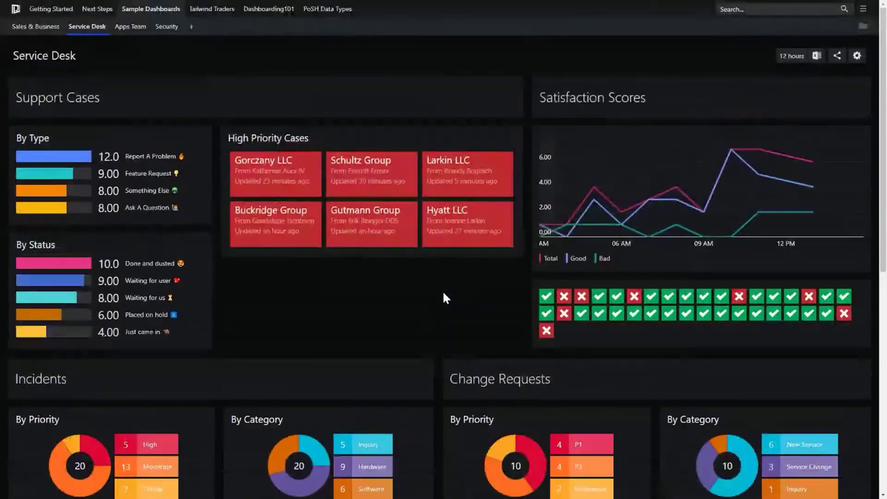
left_click(131, 26)
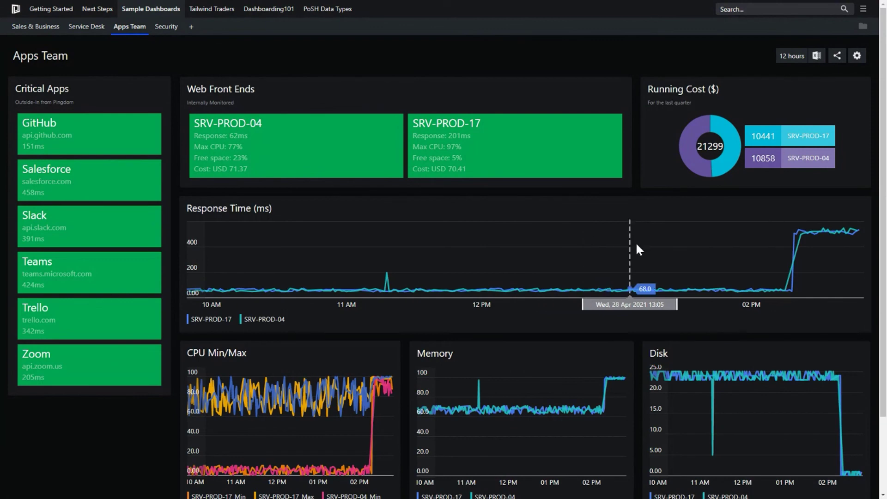
Look through the Apps Team sample dashboard's performance charts and web front ends, and open the Security dashboard
scroll(327, 254, "down", 2)
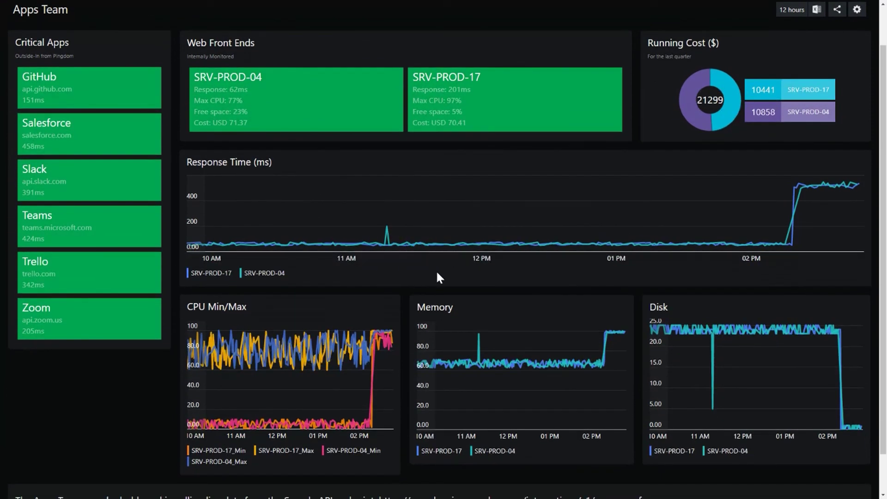
scroll(501, 253, "up", 2)
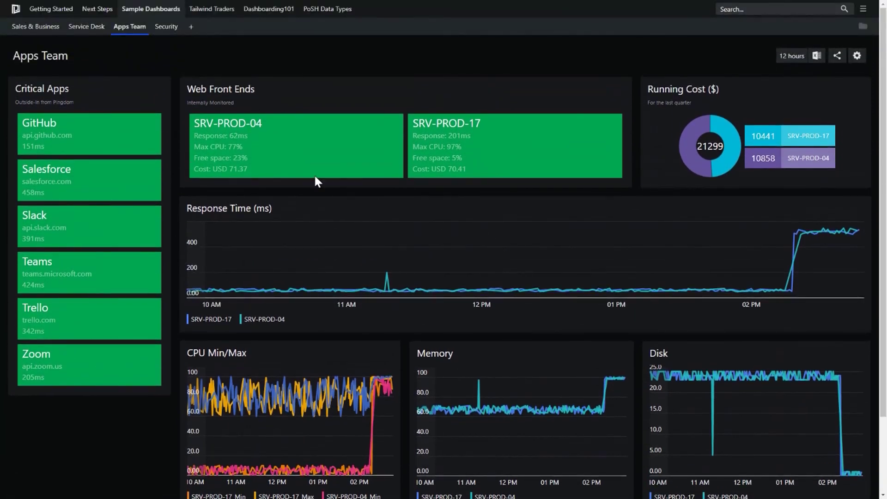
left_click(212, 17)
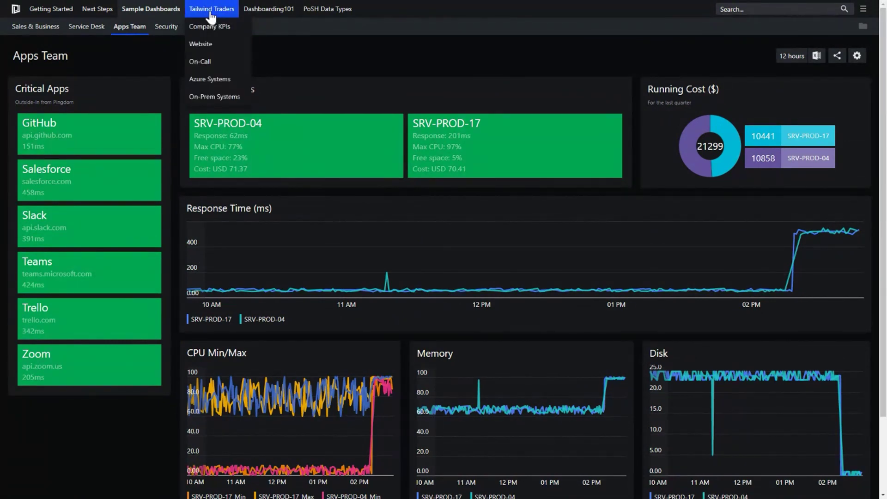
mouse_move(173, 13)
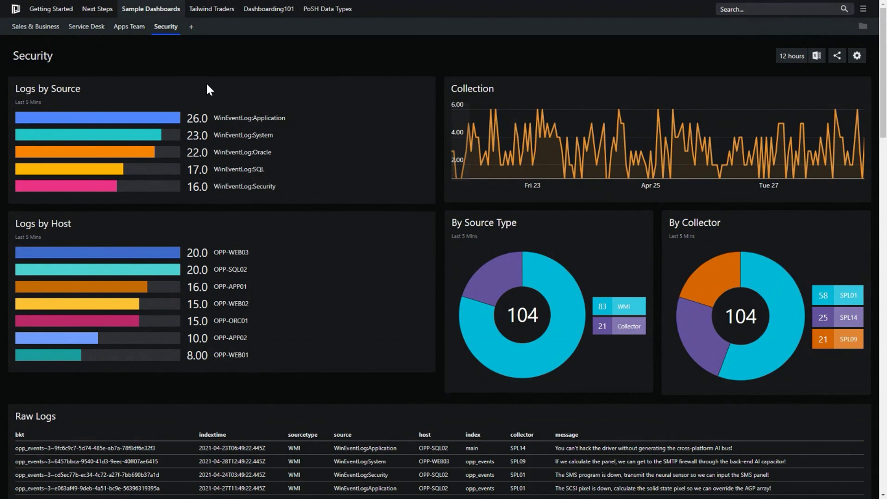
Open the Getting Started dashboard for editing and review the status tile's provider, HTTP mode, and headers and data settings, then close the tile
left_click(56, 12)
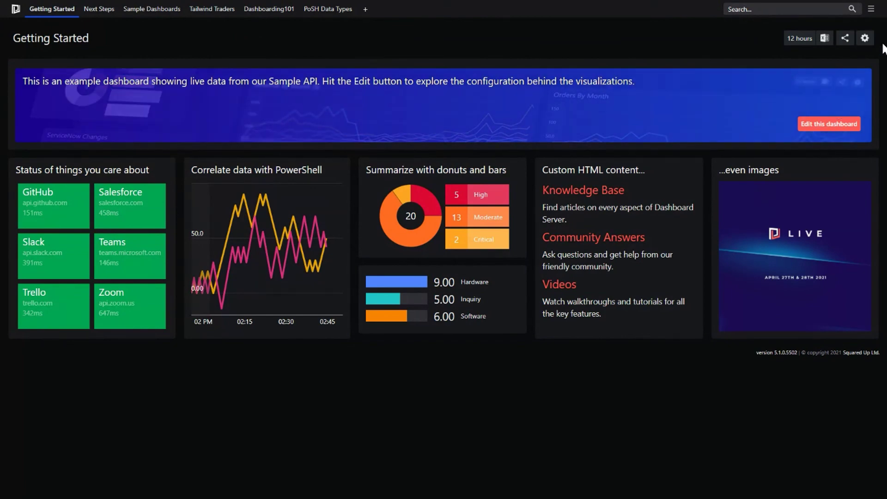
left_click(864, 38)
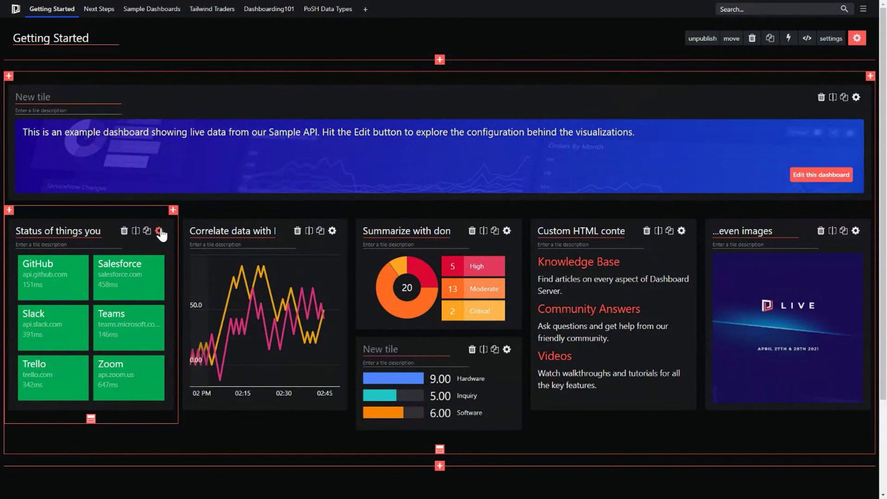
left_click(159, 230)
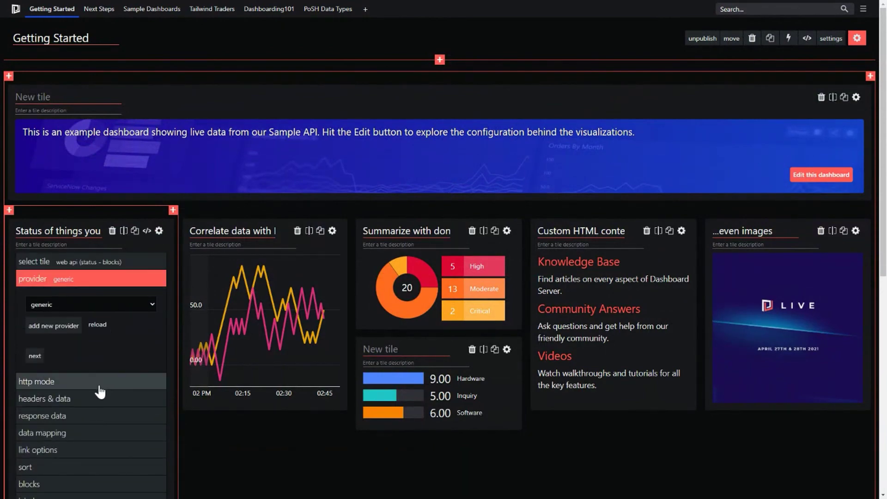
scroll(106, 381, "down", 1)
left_click(95, 336)
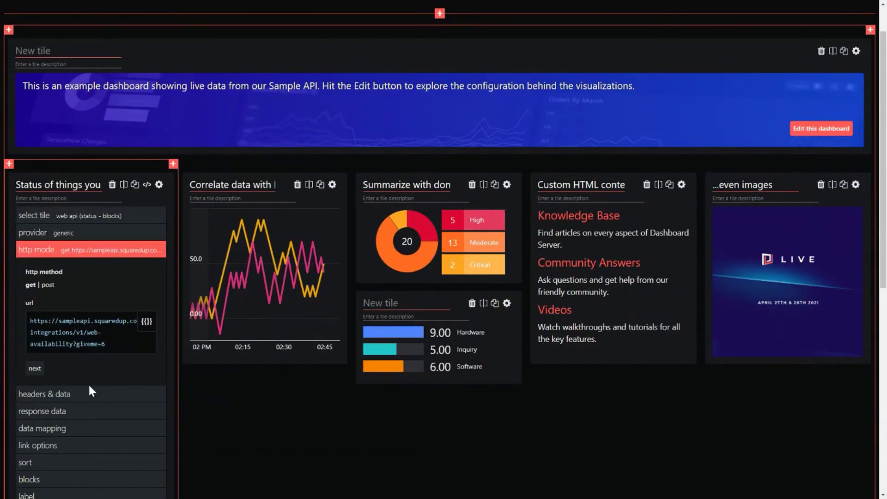
left_click(100, 394)
scroll(106, 368, "down", 2)
left_click(105, 352)
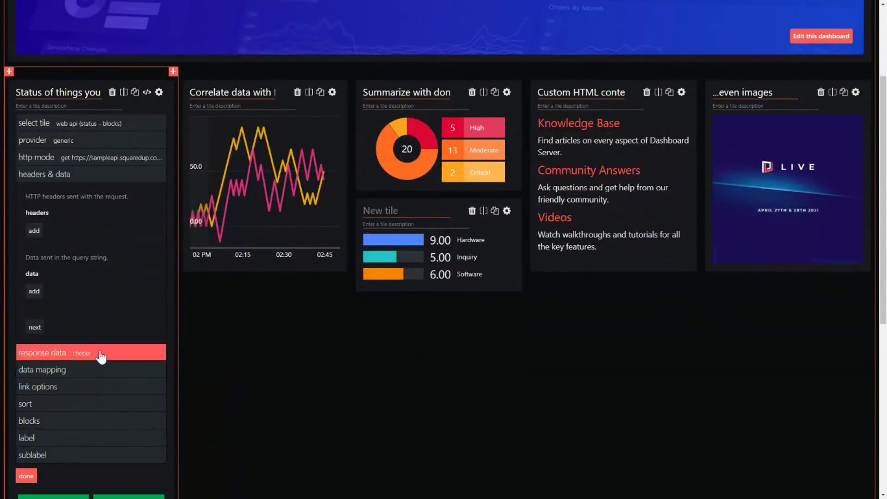
left_click(159, 92)
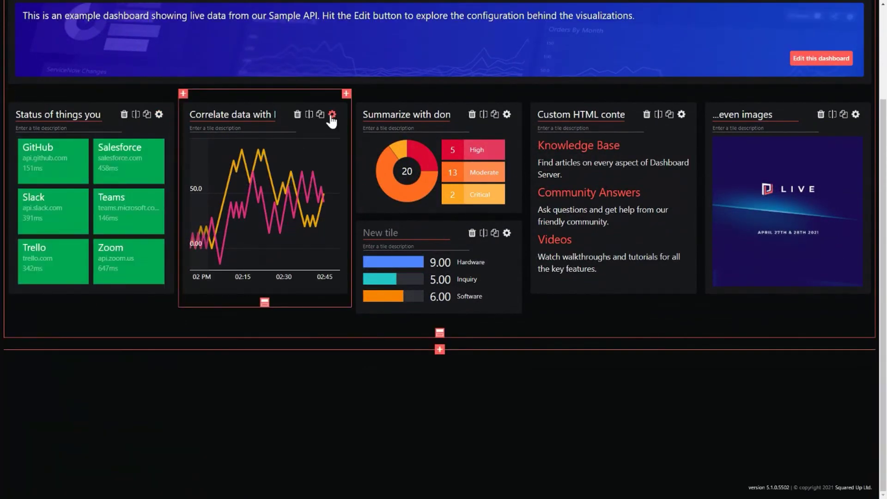
Review the profile and script of the Correlate data with PowerShell tile, then close it and leave edit mode
left_click(332, 116)
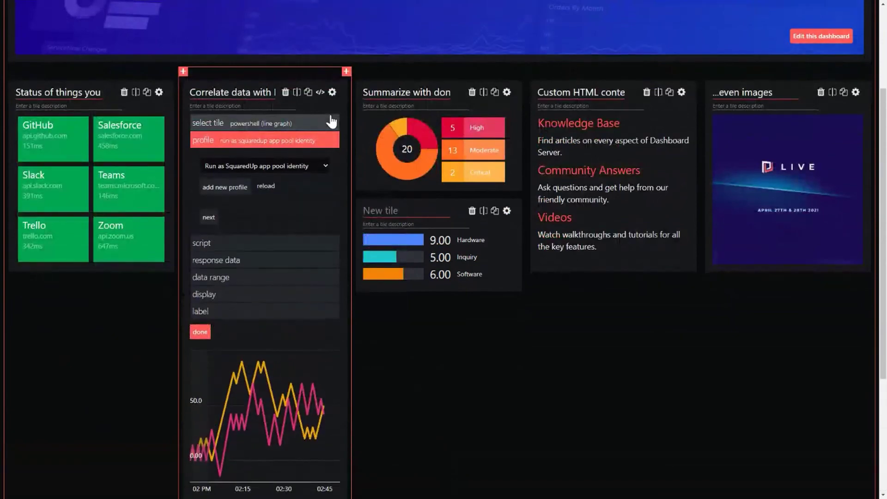
left_click(255, 252)
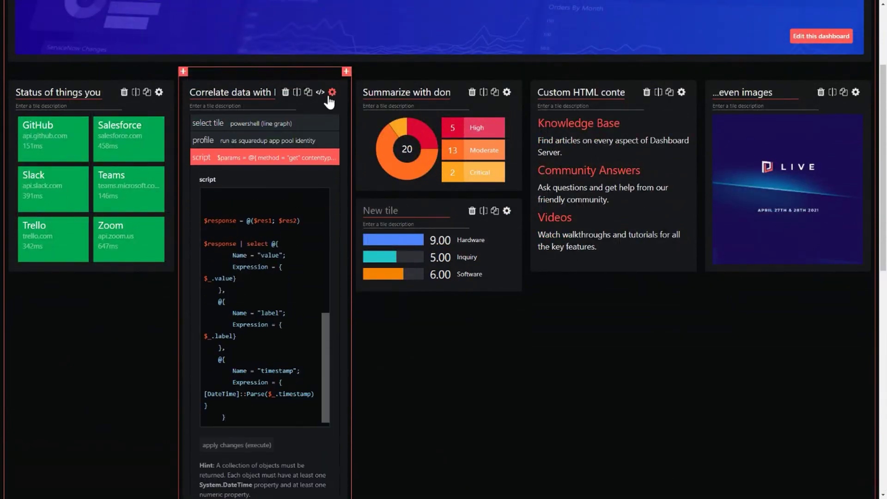
left_click(325, 181)
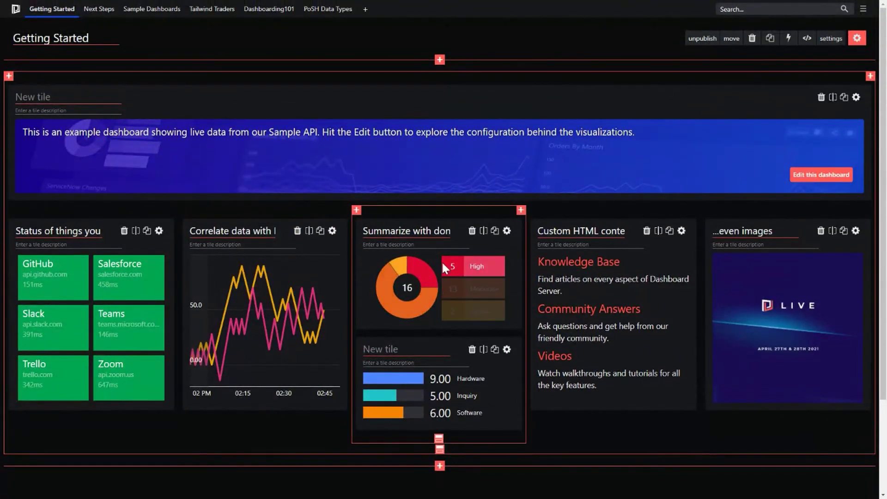
left_click(857, 38)
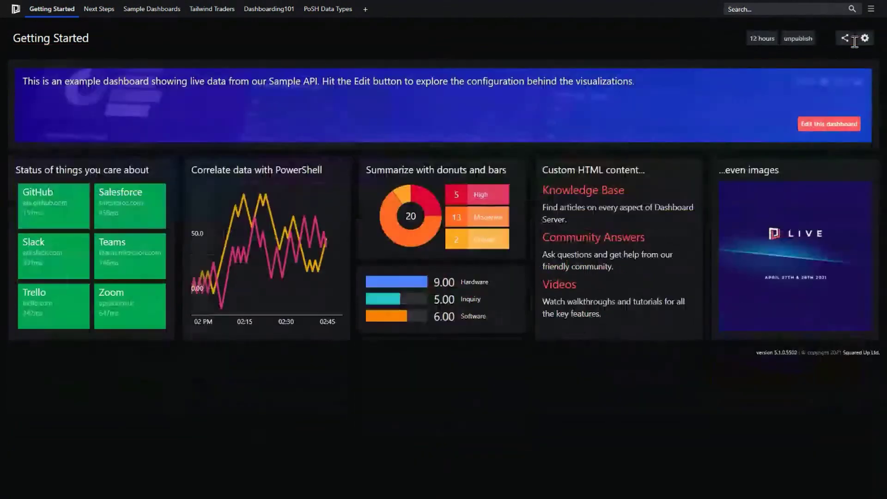
Look over the Next Steps dashboard's setup links and learning resources, then return to the Getting Started dashboard
left_click(100, 15)
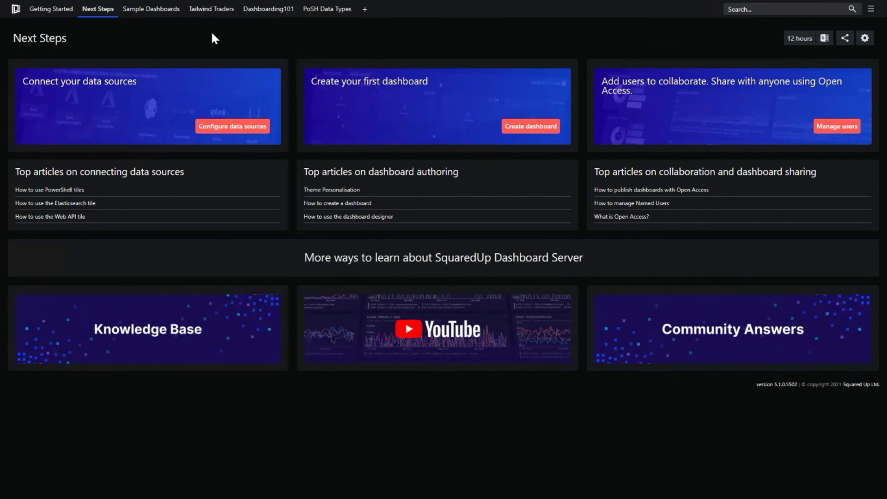
left_click(64, 16)
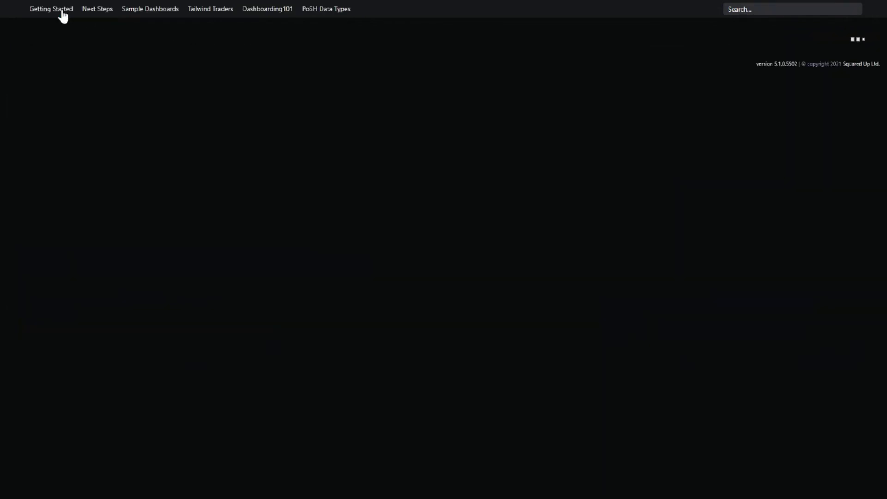